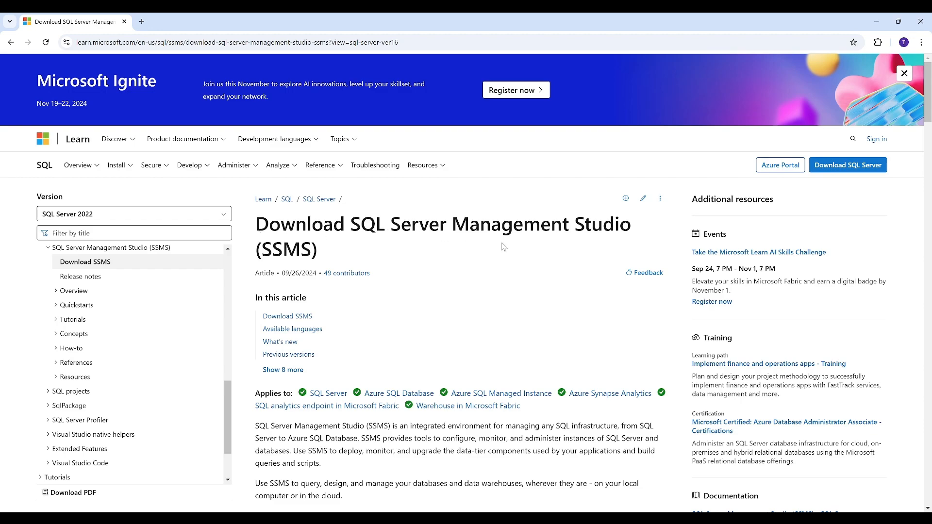
Review the SQL Server Management Studio download section on the Microsoft Learn page
{"action": "scroll", "coordinate": [402, 291], "scroll_direction": "down", "scroll_amount": 3}
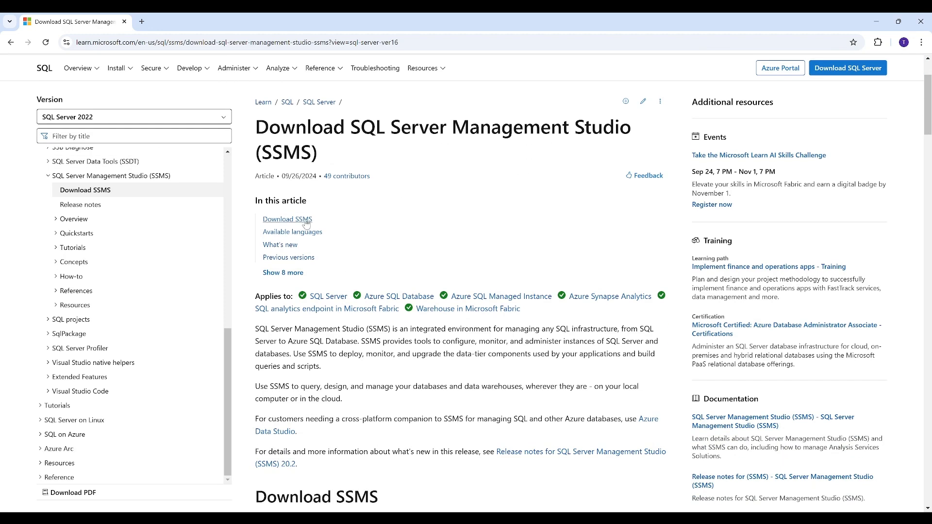
{"action": "scroll", "coordinate": [377, 280], "scroll_direction": "down", "scroll_amount": 4}
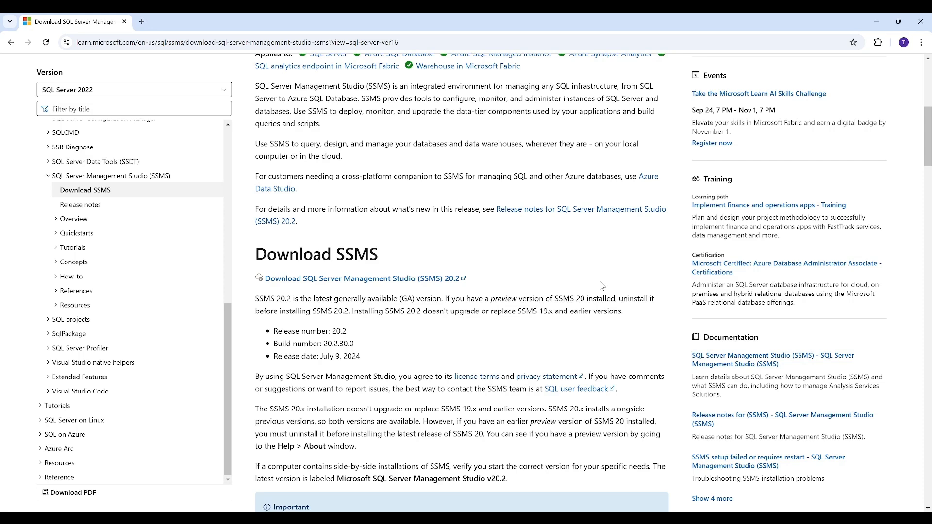
{"action": "left_click", "coordinate": [882, 20]}
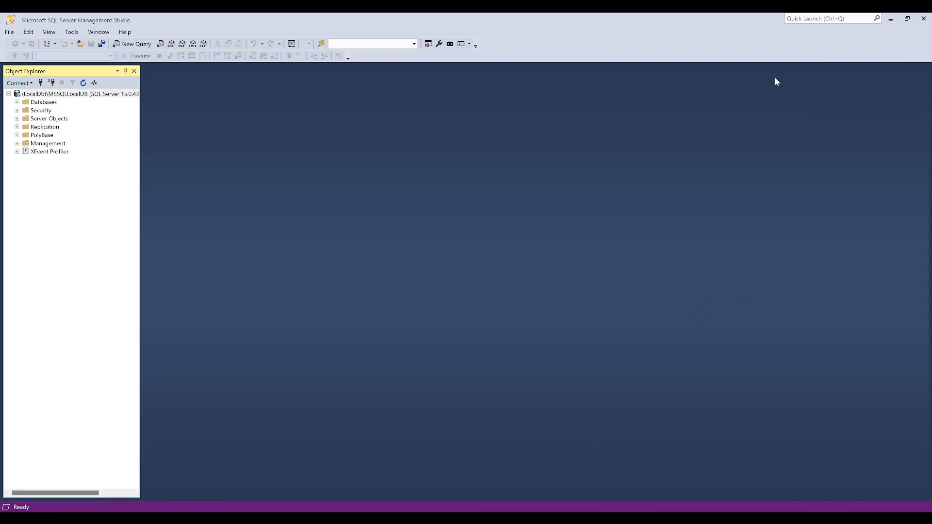
Launch SQL Server Management Studio 19 and connect to the (LocalDb)\MSSQLLocalDB database engine with Windows Authentication
{"action": "left_click", "coordinate": [907, 19]}
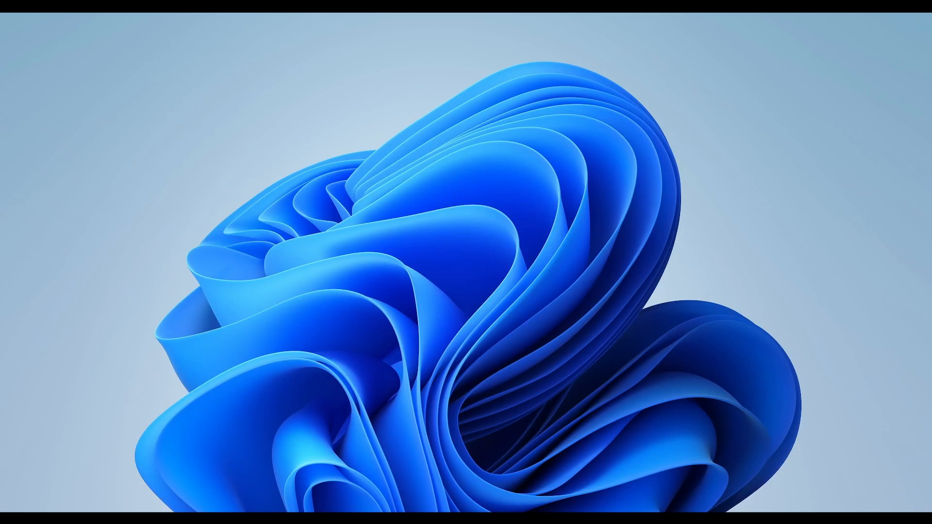
{"action": "key", "text": "super+s"}
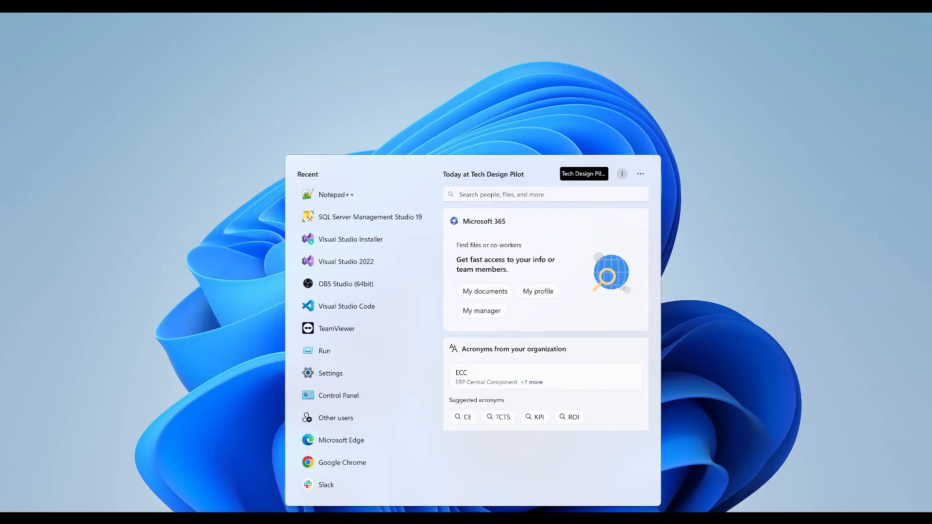
{"action": "left_click", "coordinate": [352, 207]}
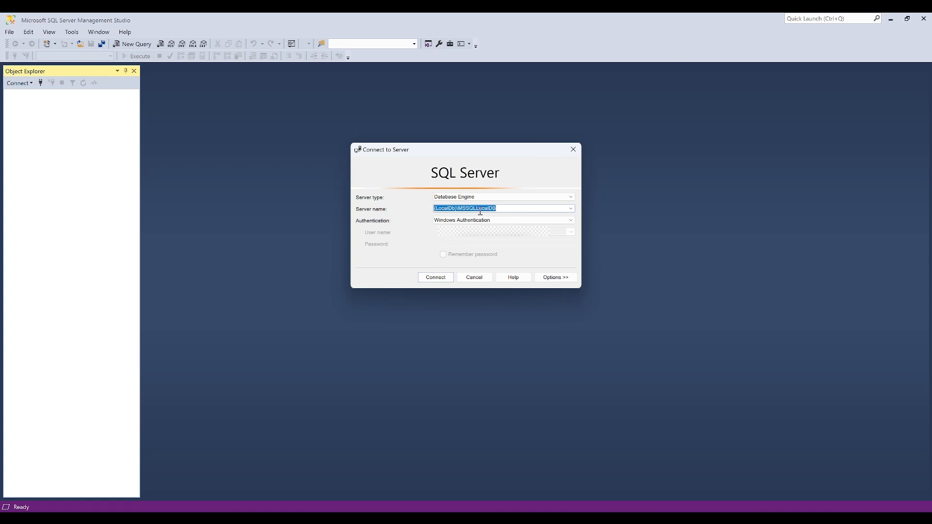
{"action": "left_click", "coordinate": [503, 208]}
{"action": "left_click_drag", "start_coordinate": [504, 208], "coordinate": [414, 206]}
{"action": "left_click", "coordinate": [436, 278]}
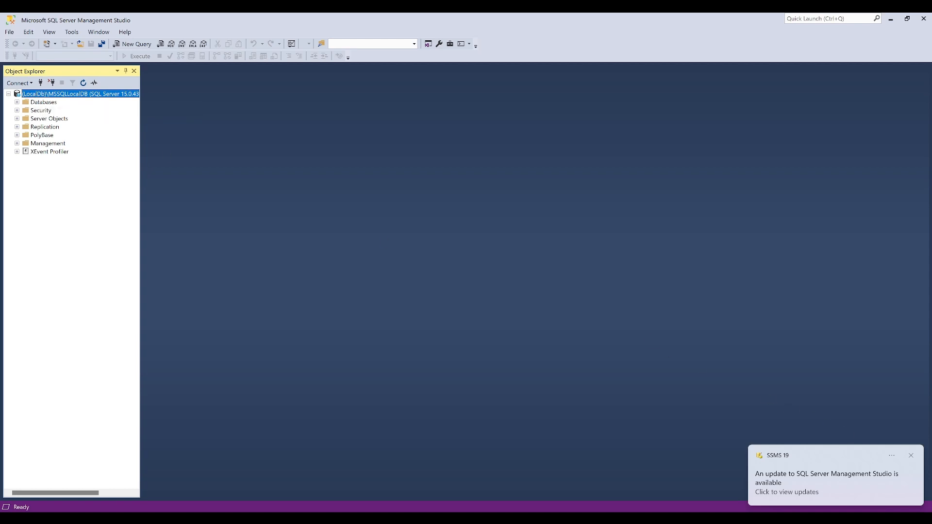
{"action": "left_click", "coordinate": [910, 456]}
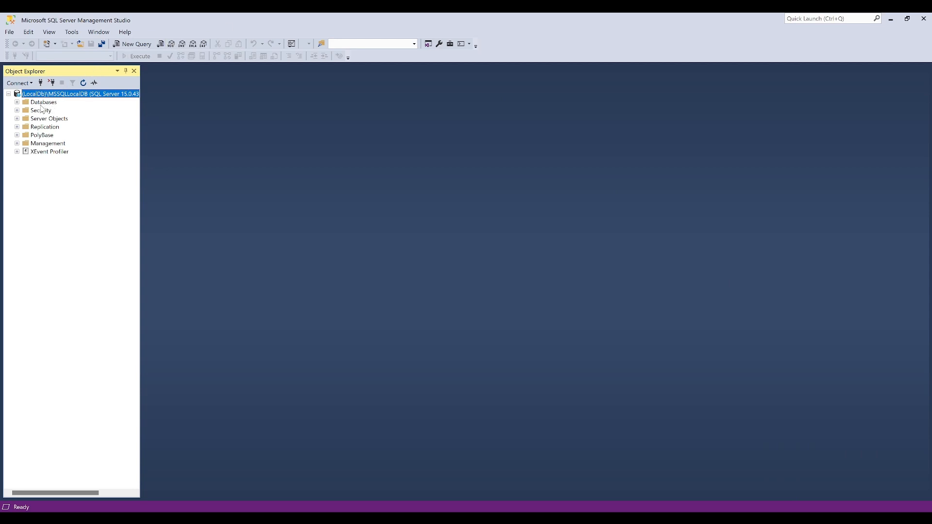
Create a new database named Customers on the connected server, keeping the default owner
{"action": "left_click", "coordinate": [17, 102]}
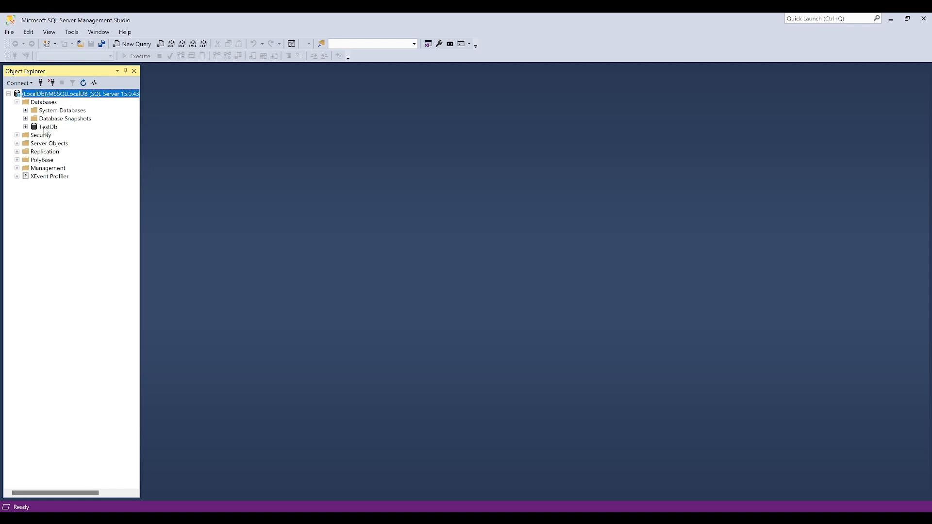
{"action": "right_click", "coordinate": [35, 103]}
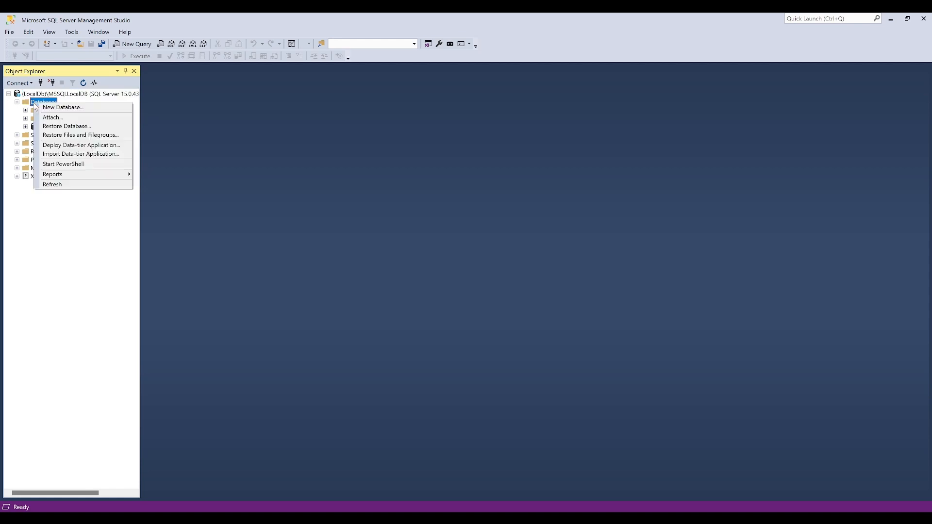
{"action": "left_click", "coordinate": [88, 108]}
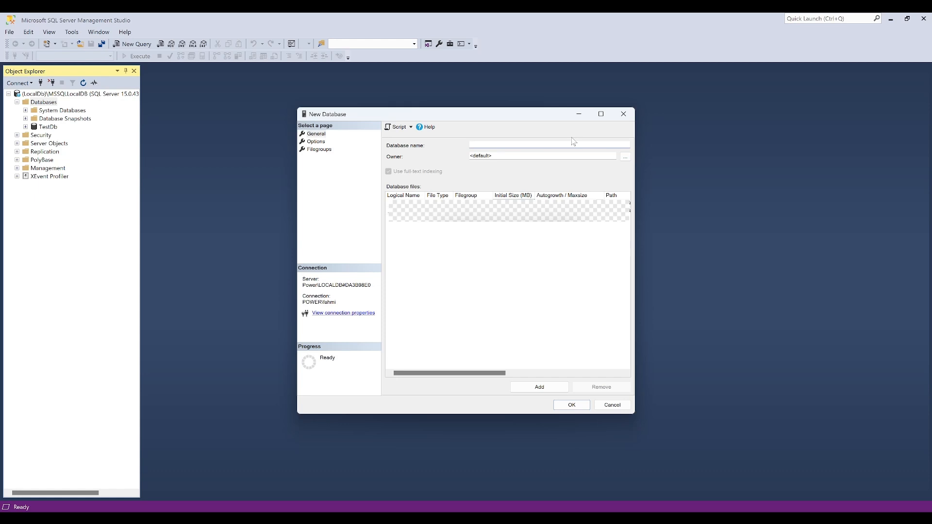
{"action": "type", "text": "Customers"}
{"action": "left_click_drag", "start_coordinate": [494, 376], "coordinate": [418, 374]}
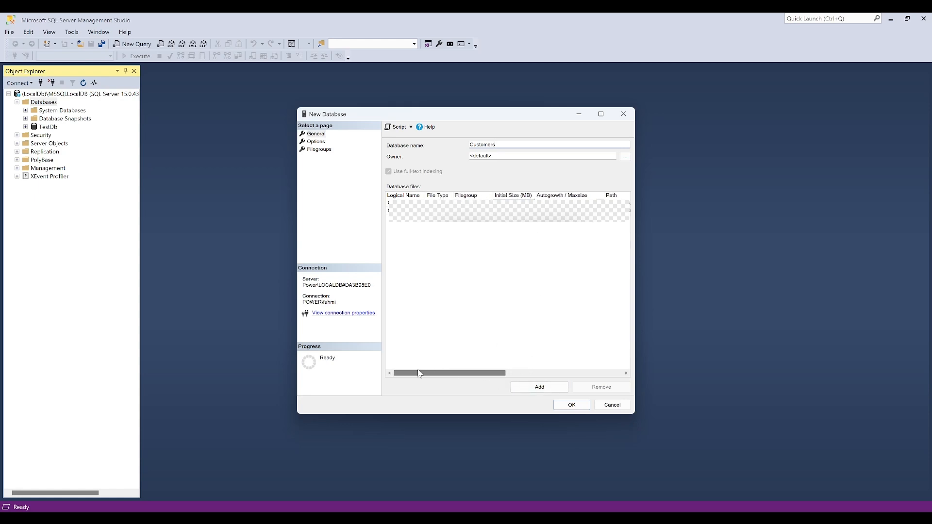
{"action": "left_click", "coordinate": [578, 410]}
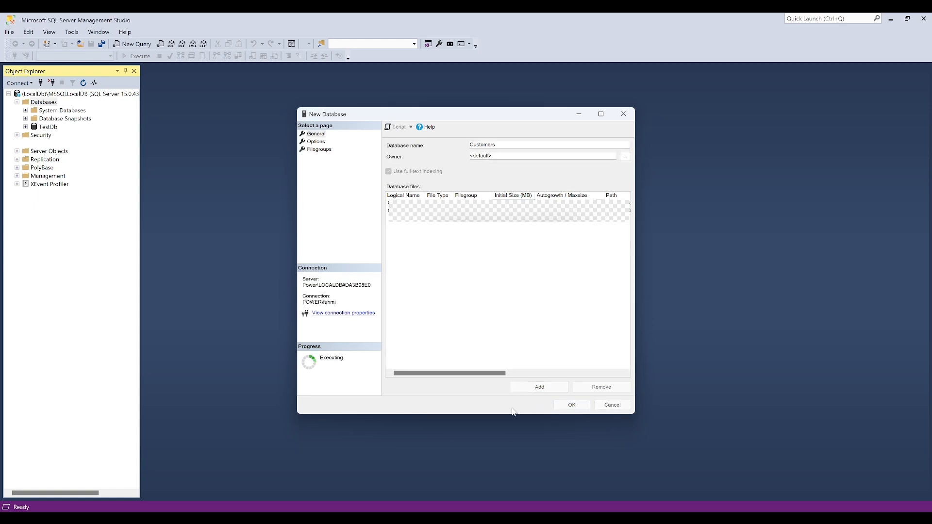
Expand the Customers database with its Tables and Views, and try opening its database diagrams without creating support objects
{"action": "left_click", "coordinate": [25, 135]}
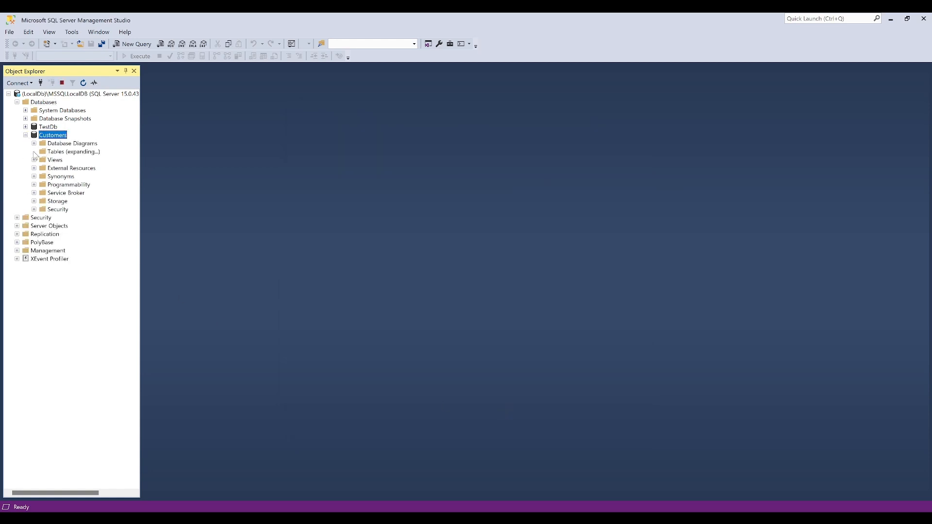
{"action": "left_click", "coordinate": [34, 151]}
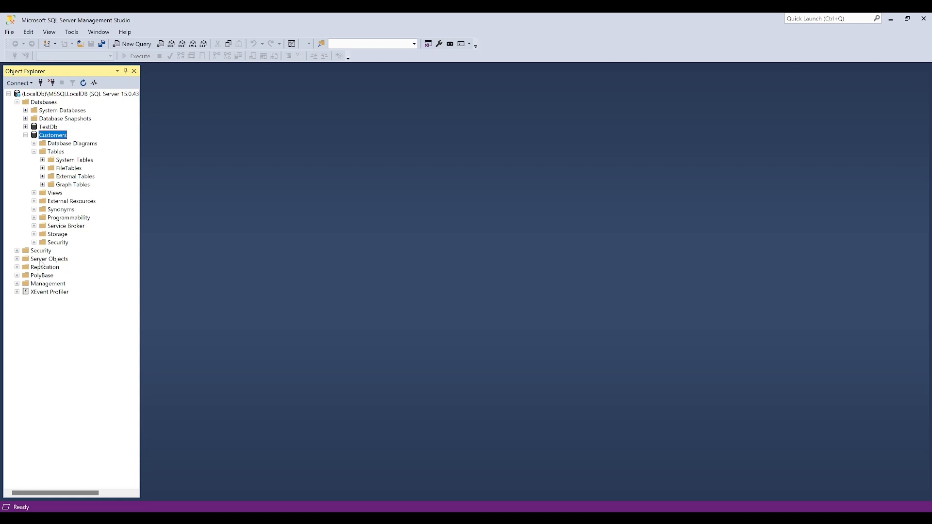
{"action": "left_click", "coordinate": [34, 193]}
{"action": "left_click", "coordinate": [34, 143]}
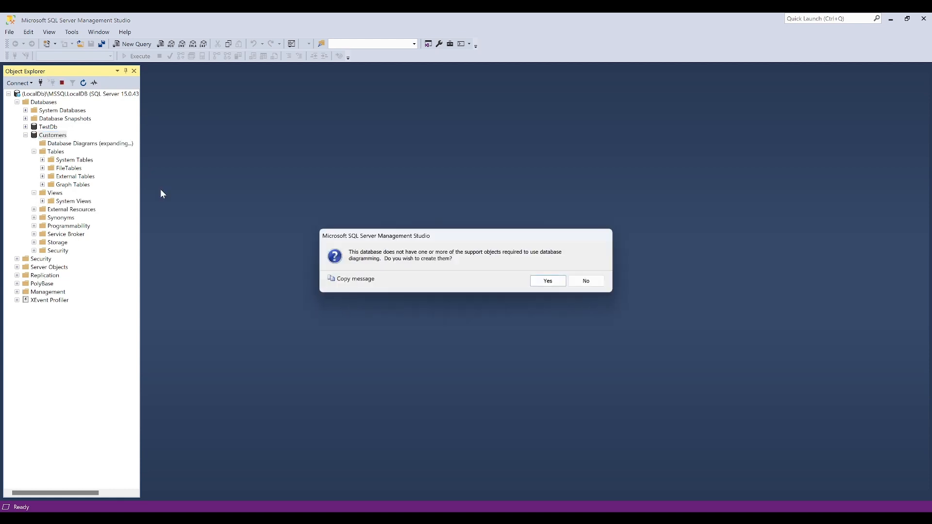
{"action": "left_click", "coordinate": [588, 278]}
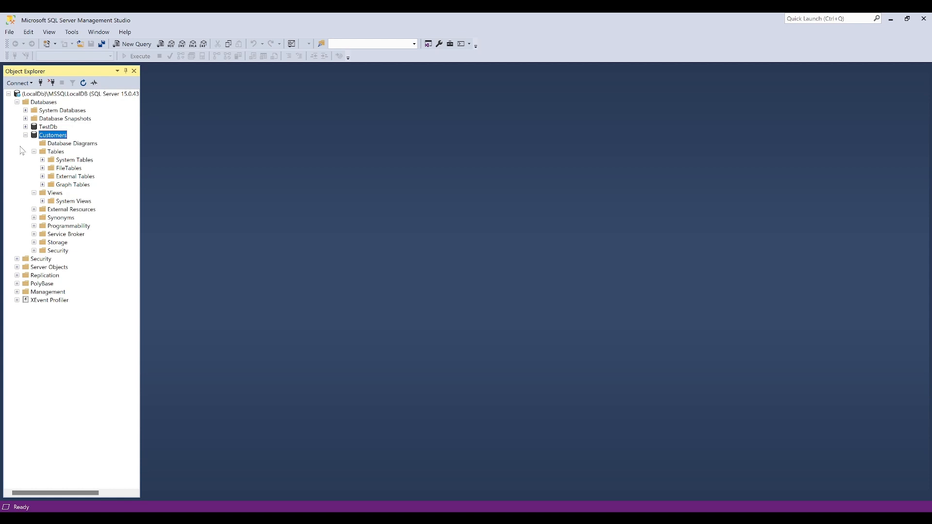
Create a new database diagram in Customers, accepting the diagram support objects and adding no existing tables
{"action": "right_click", "coordinate": [82, 144]}
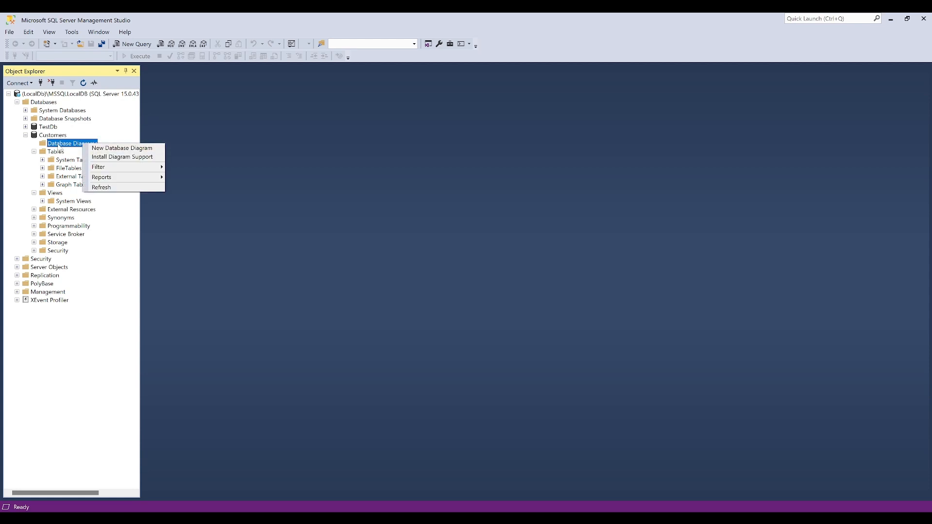
{"action": "left_click", "coordinate": [114, 150]}
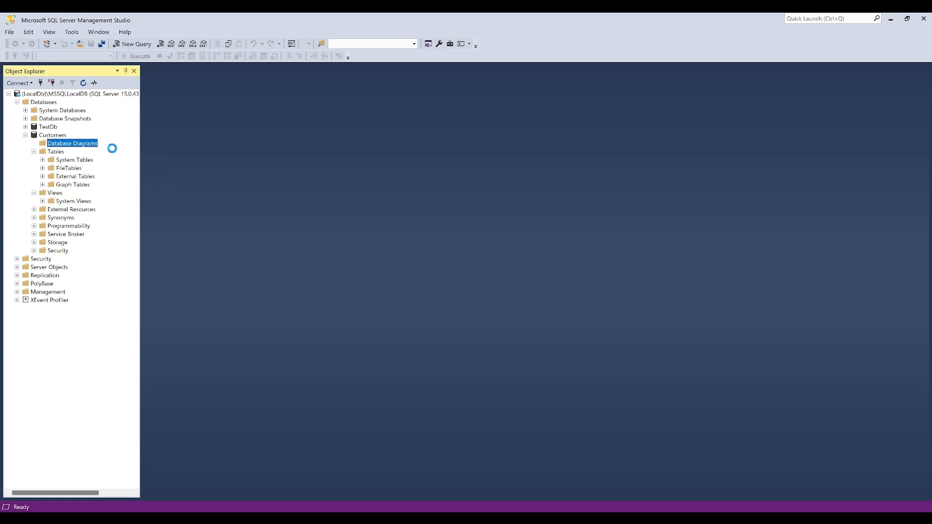
{"action": "left_click", "coordinate": [548, 281]}
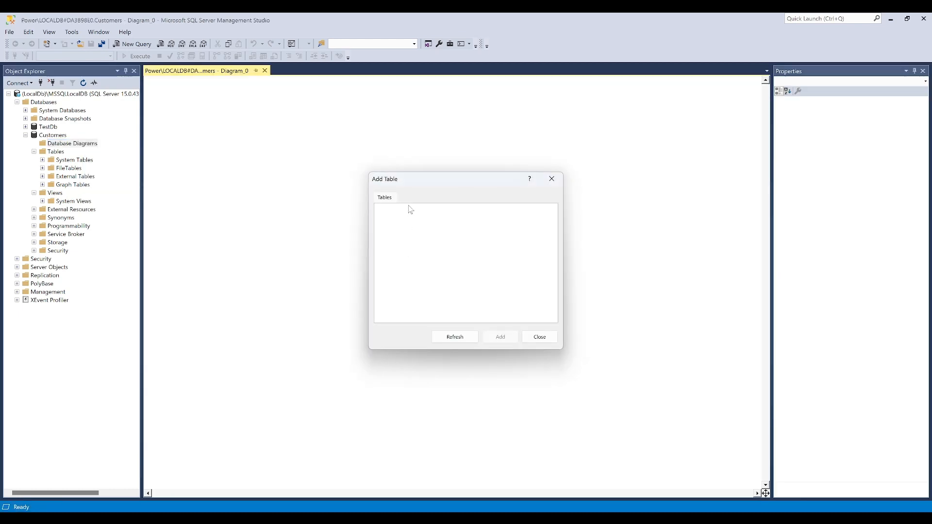
{"action": "left_click", "coordinate": [553, 342]}
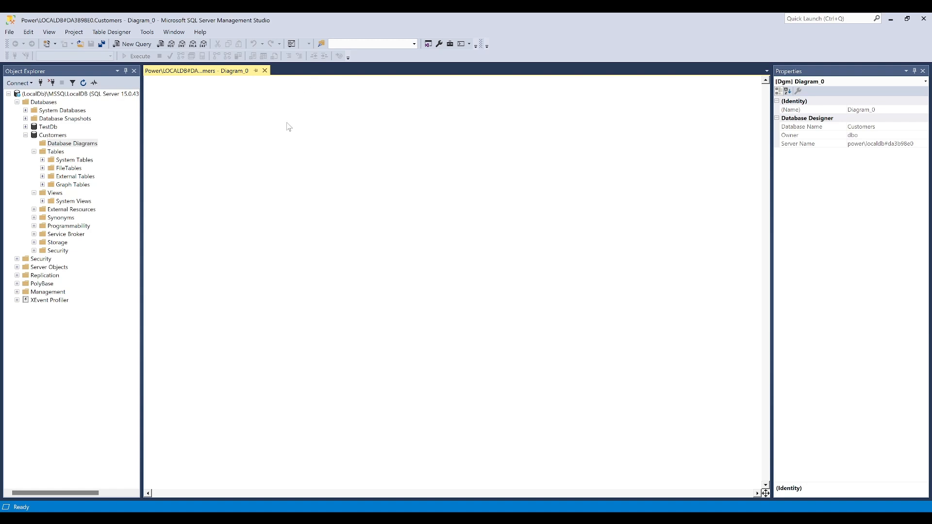
Add a new table named Company to the blank database diagram
{"action": "right_click", "coordinate": [270, 124]}
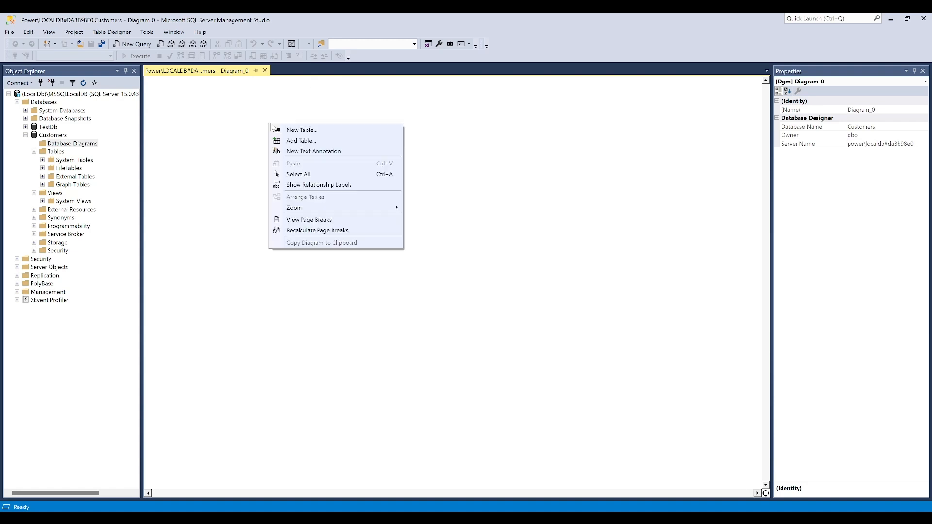
{"action": "left_click", "coordinate": [301, 130]}
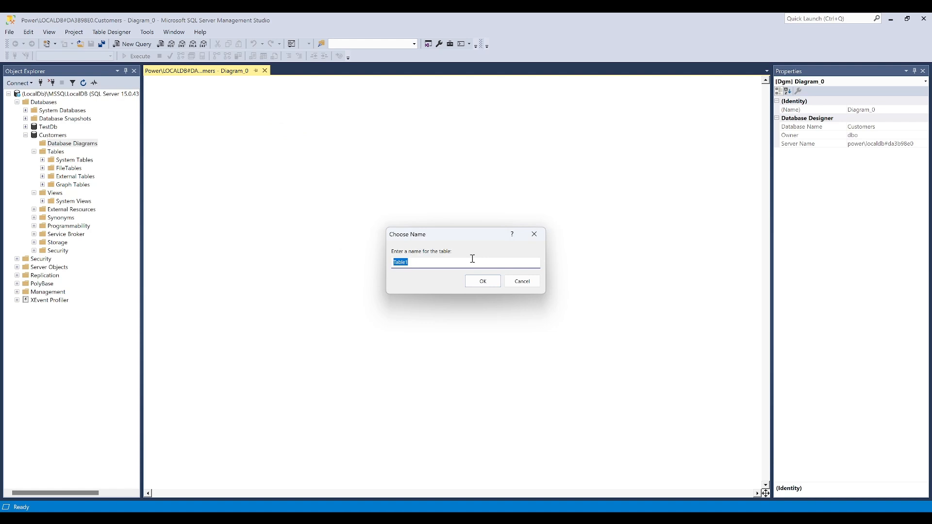
{"action": "type", "text": "Company"}
{"action": "left_click", "coordinate": [494, 284]}
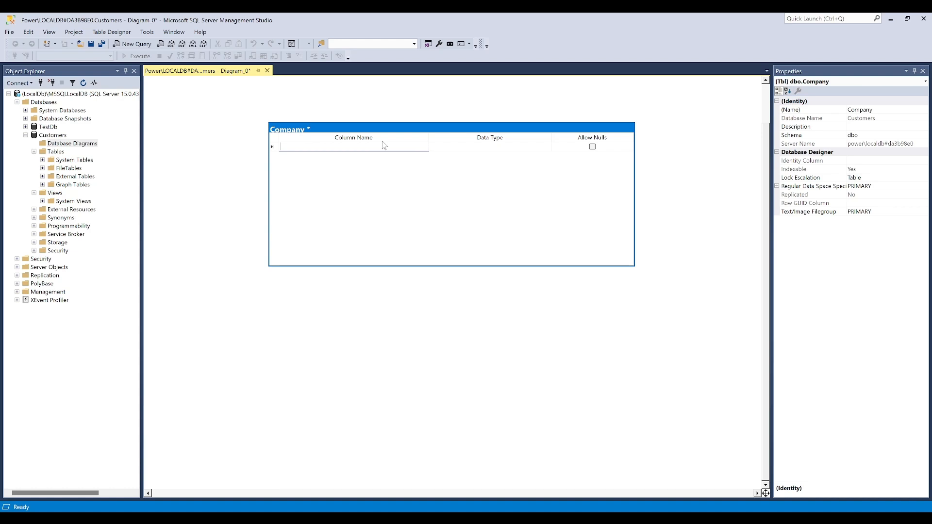
Add an Id column of type int to the Company table and disallow nulls for it
{"action": "type", "text": "Id"}
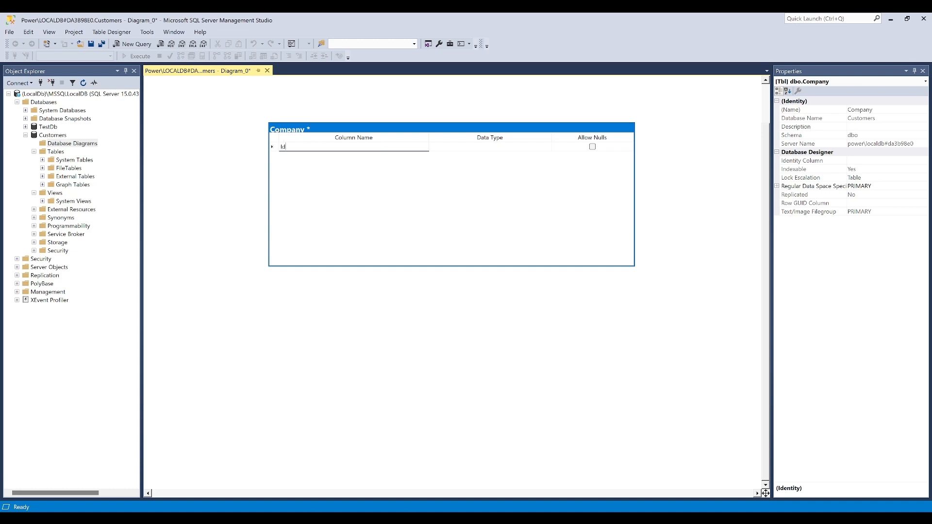
{"action": "key", "text": "Tab"}
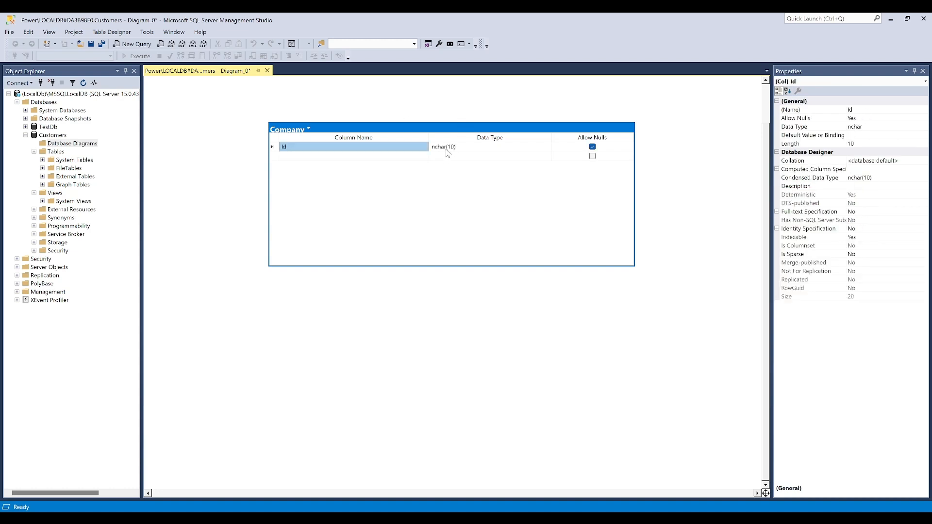
{"action": "type", "text": "int"}
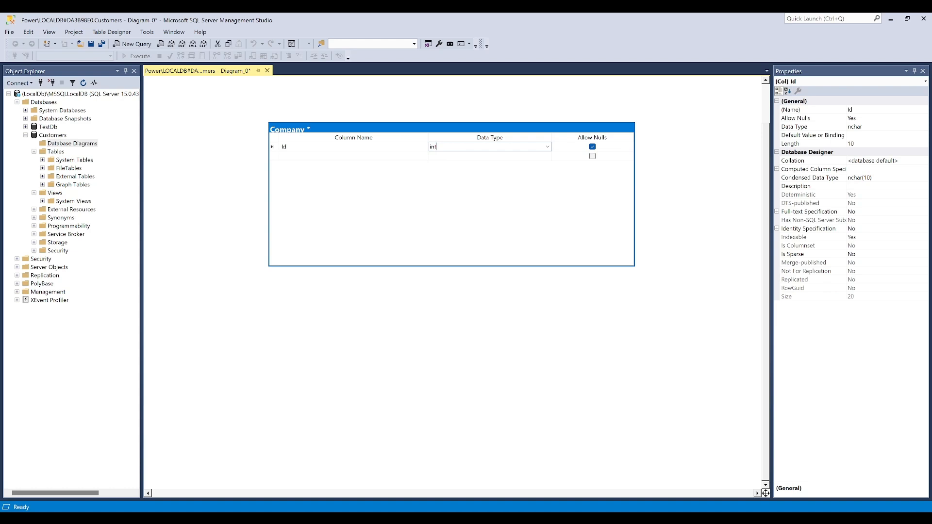
{"action": "type", "text": "int"}
{"action": "key", "text": "Return"}
{"action": "left_click", "coordinate": [592, 147]}
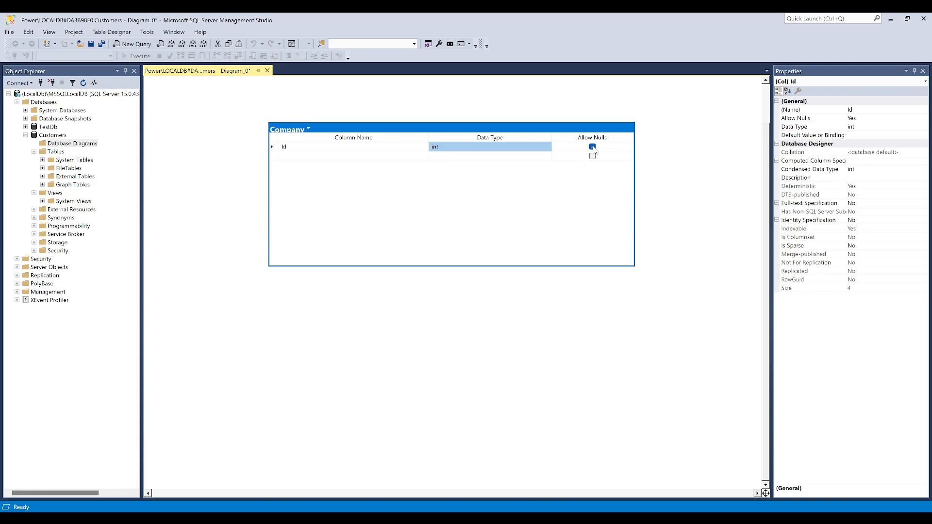
Make the Company table's Id column an identity column and set it as the primary key
{"action": "left_click", "coordinate": [277, 149]}
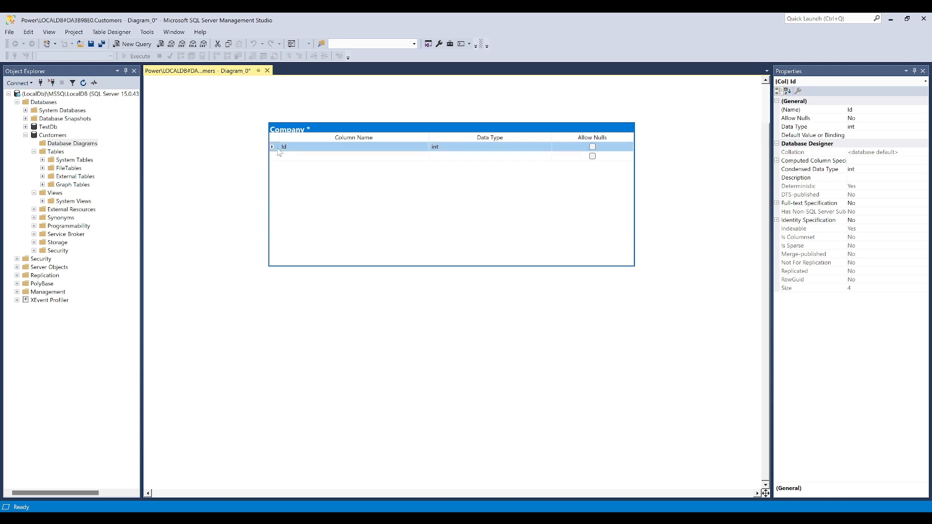
{"action": "left_click", "coordinate": [777, 220]}
{"action": "double_click", "coordinate": [854, 228]}
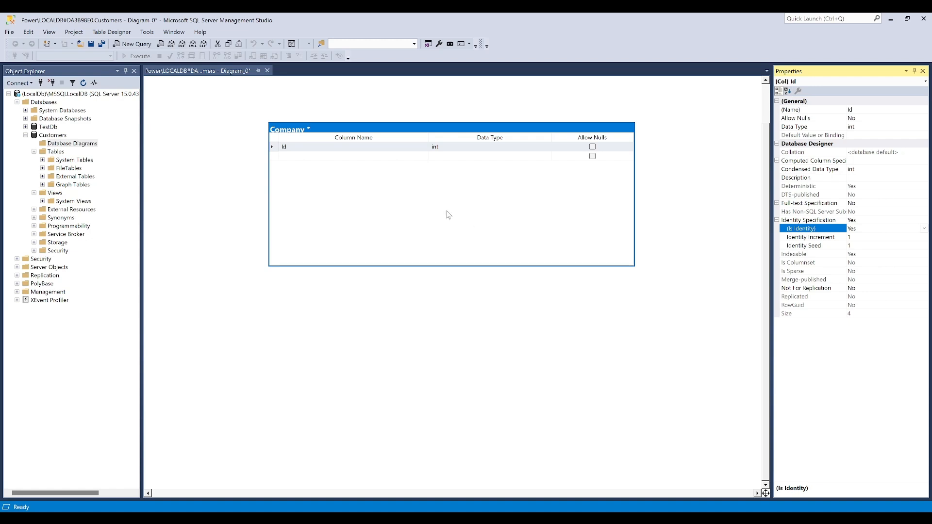
{"action": "right_click", "coordinate": [279, 150]}
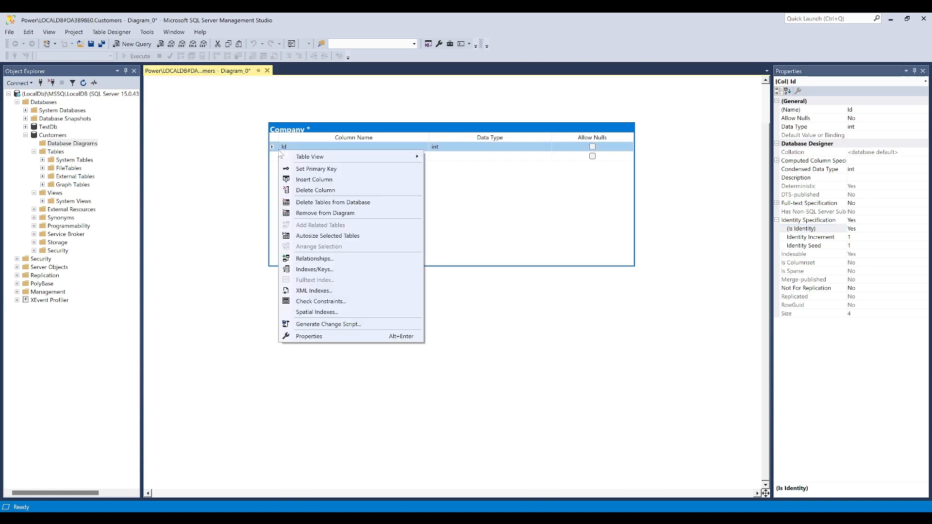
{"action": "left_click", "coordinate": [312, 172]}
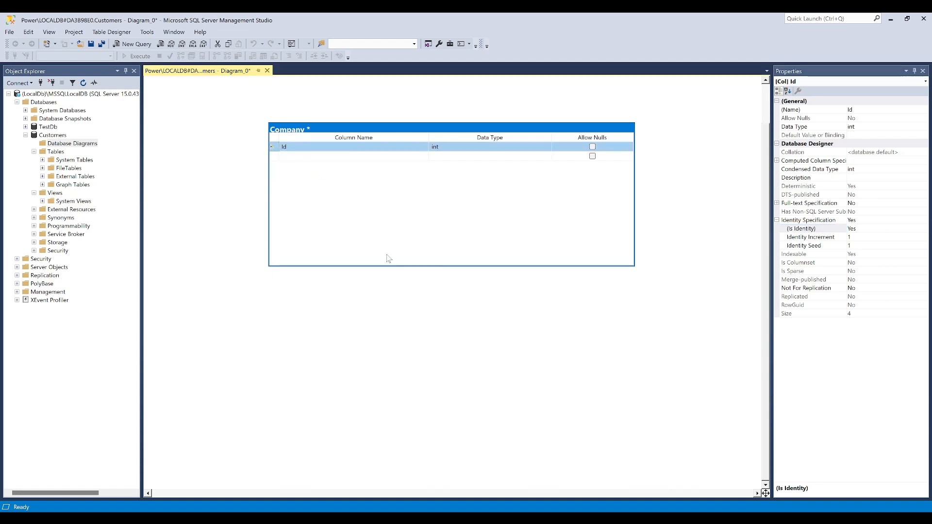
{"action": "left_click", "coordinate": [277, 157]}
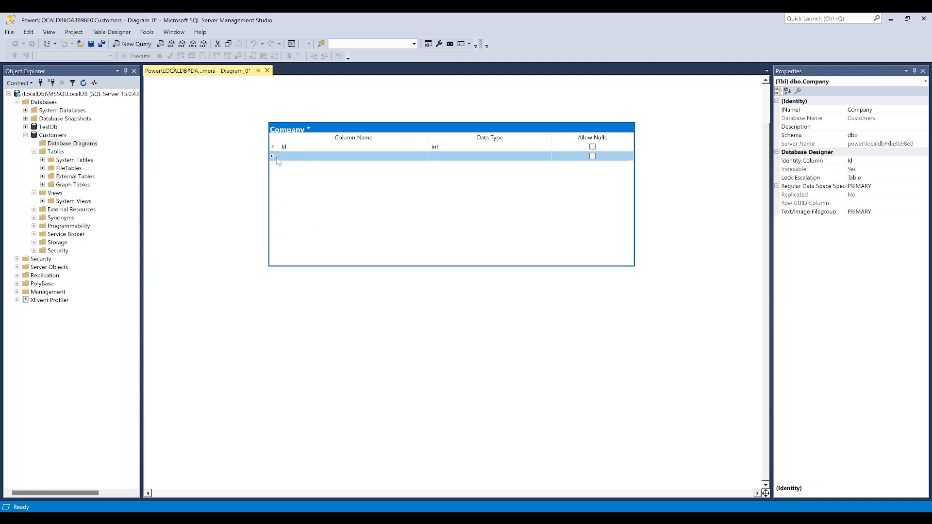
{"action": "left_click", "coordinate": [273, 146]}
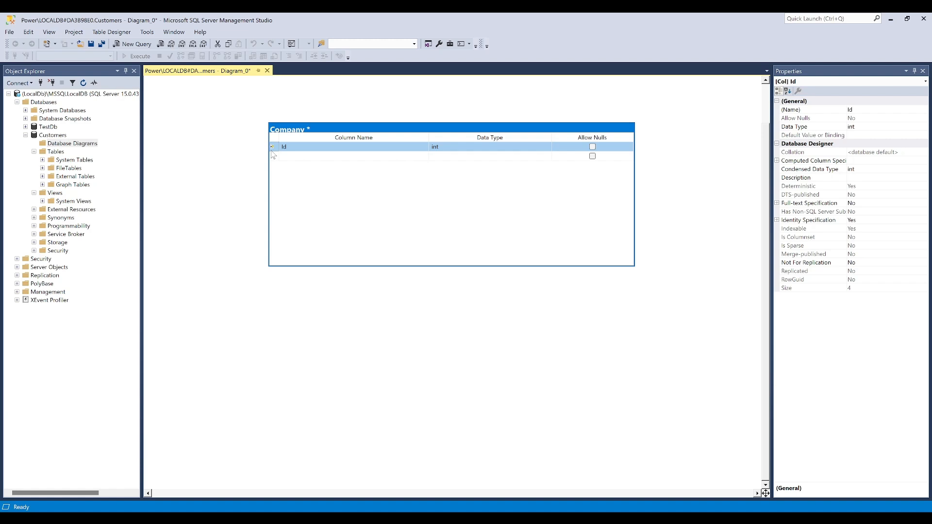
Add a Name column of type nvarchar(100) to the Company table, leaving nulls allowed
{"action": "left_click", "coordinate": [293, 155]}
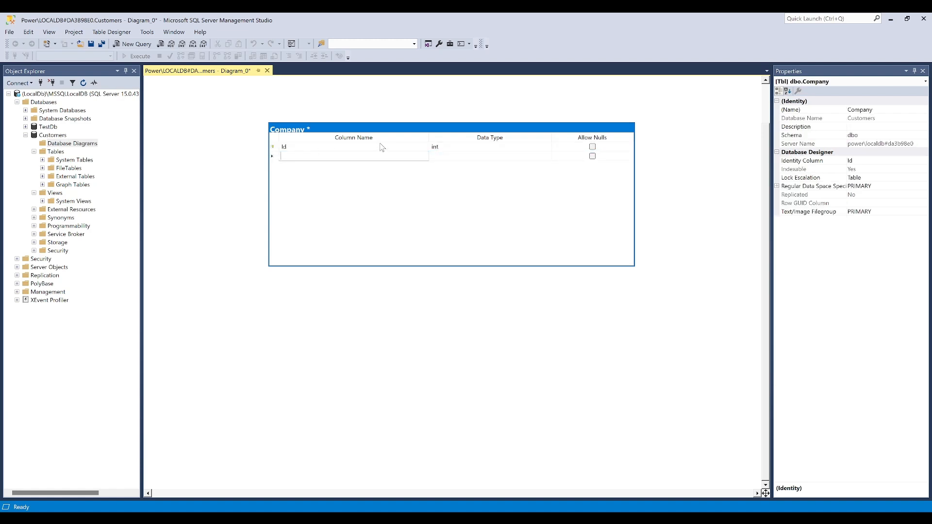
{"action": "type", "text": "Name"}
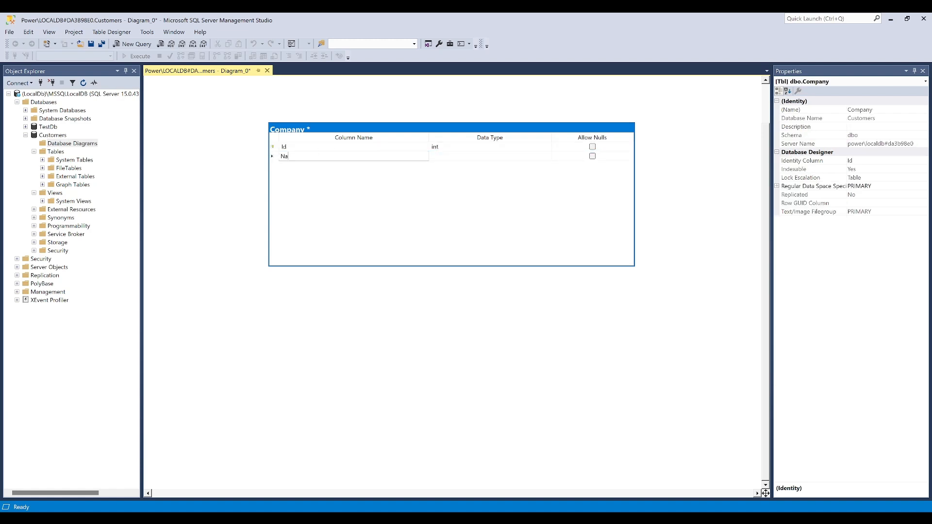
{"action": "key", "text": "Tab"}
{"action": "type", "text": "nva"}
{"action": "key", "text": "End"}
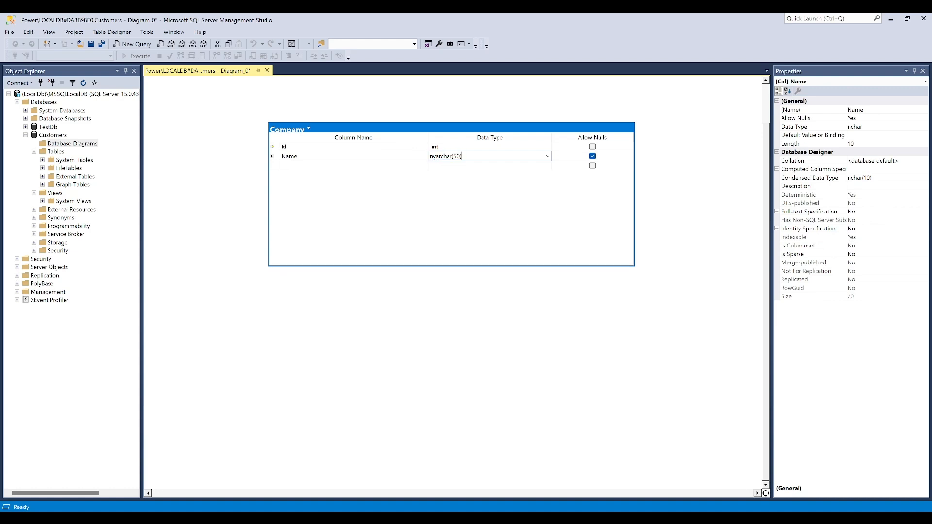
{"action": "left_click", "coordinate": [458, 156]}
{"action": "key", "text": "BackSpace"}
{"action": "type", "text": "10"}
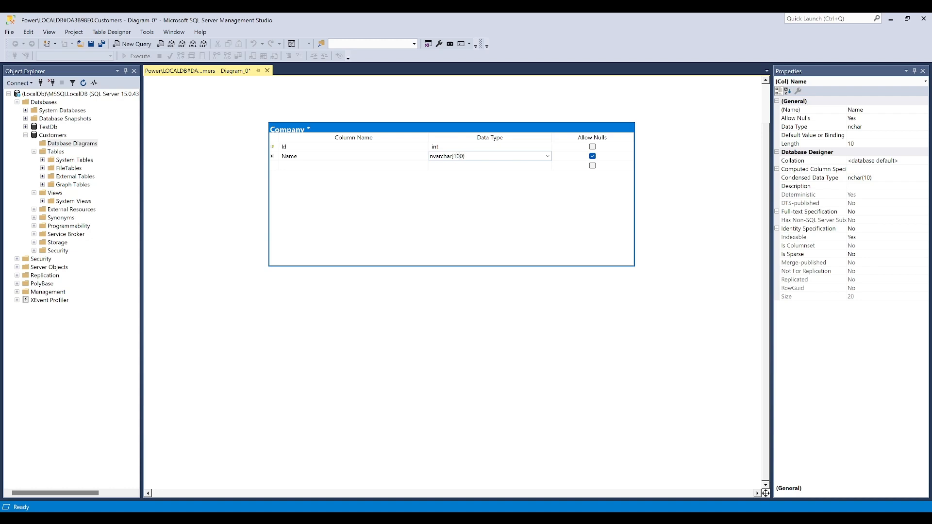
{"action": "left_click", "coordinate": [359, 228]}
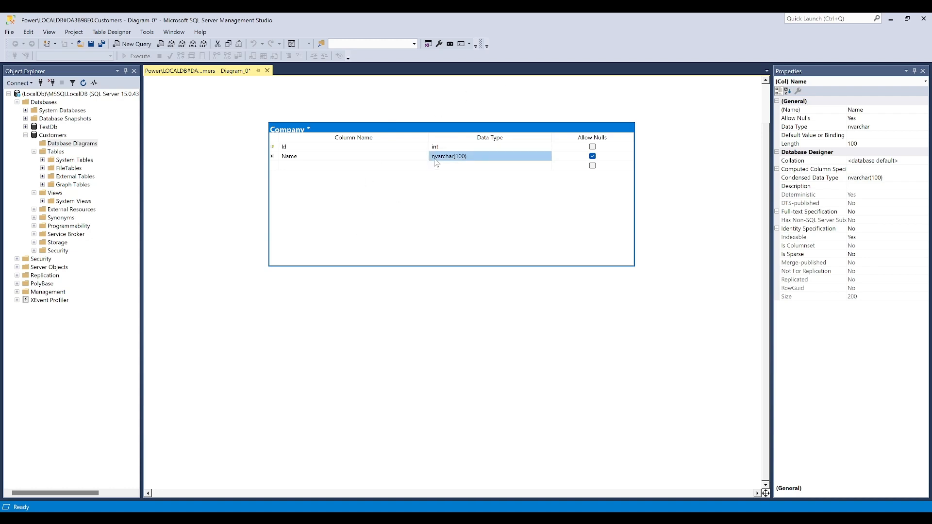
{"action": "left_click", "coordinate": [354, 169]}
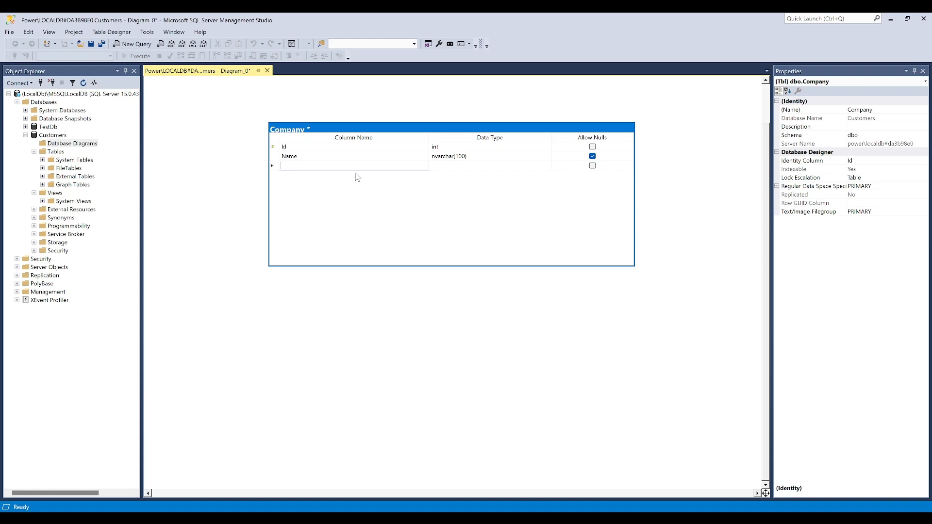
{"action": "key", "text": "Escape"}
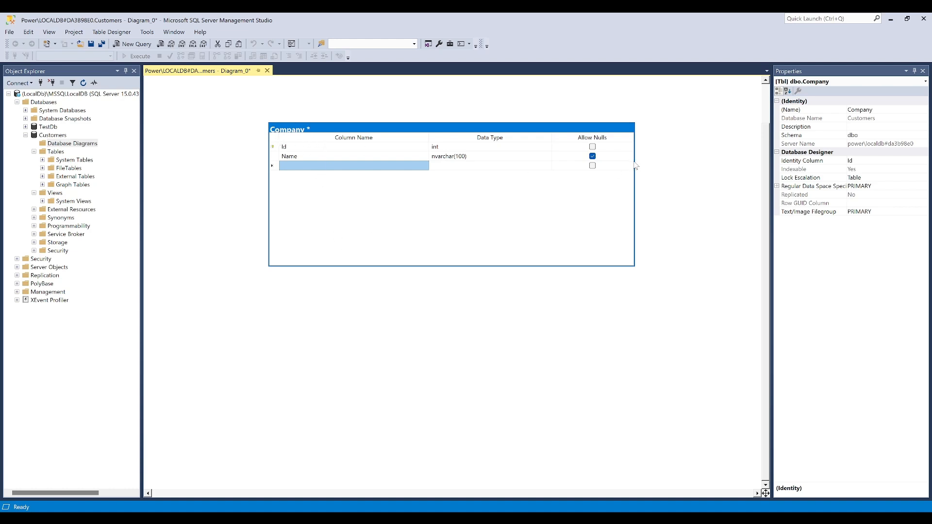
Narrow the Company table's box and its Column Name and Data Type columns so that all three columns fit
{"action": "left_click_drag", "start_coordinate": [634, 166], "coordinate": [516, 165]}
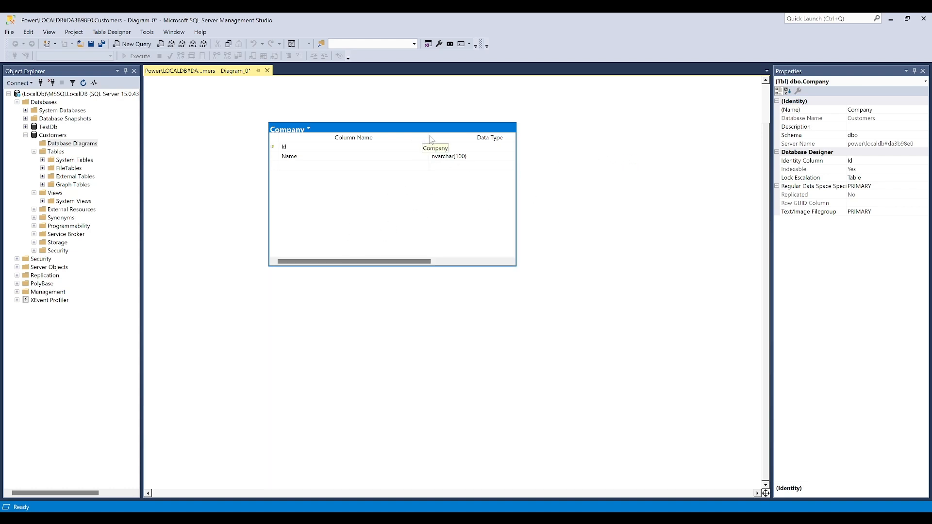
{"action": "left_click_drag", "start_coordinate": [429, 137], "coordinate": [333, 135]}
{"action": "left_click_drag", "start_coordinate": [454, 137], "coordinate": [391, 137]}
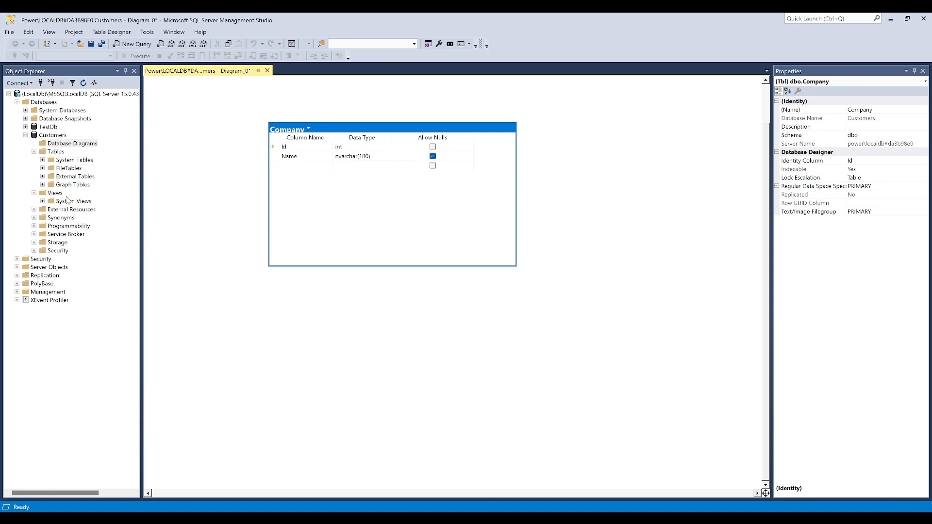
Refresh the Tables folder of the Customers database to check for the Company table
{"action": "right_click", "coordinate": [48, 152]}
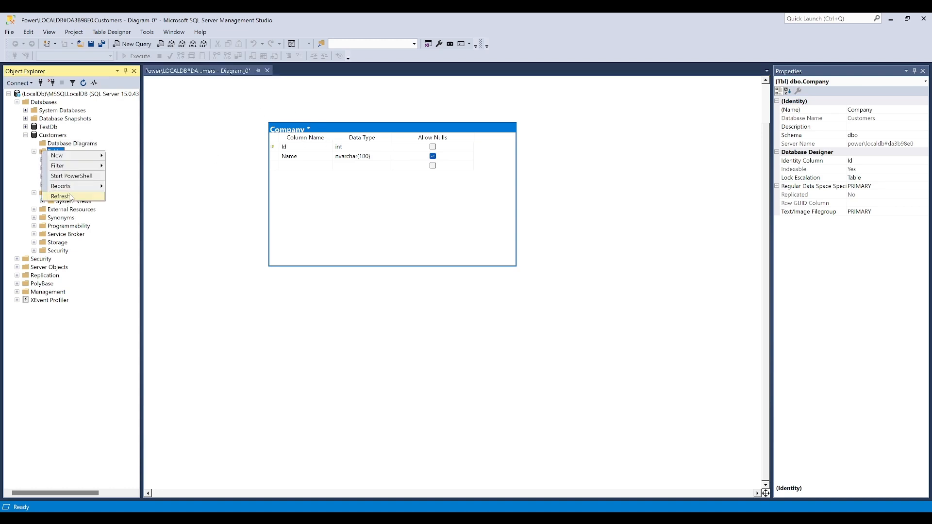
{"action": "left_click", "coordinate": [70, 197]}
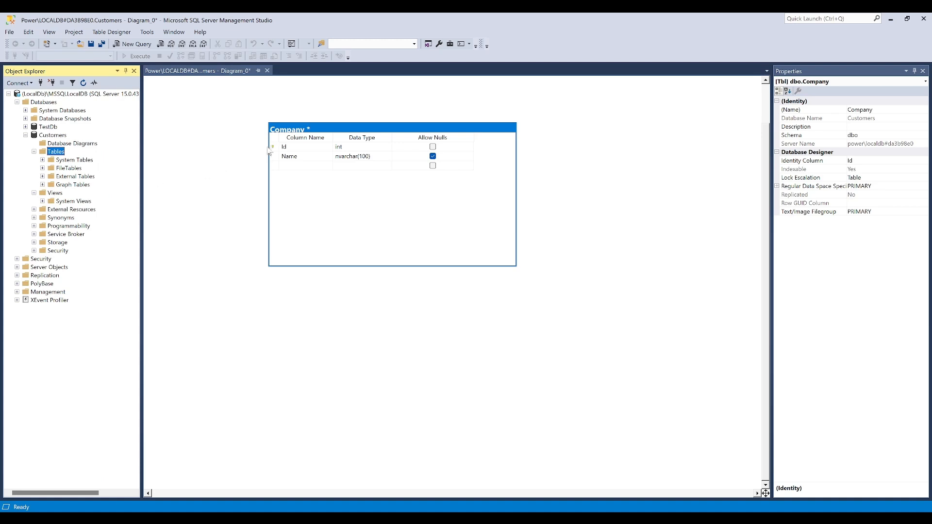
{"action": "left_click", "coordinate": [212, 77]}
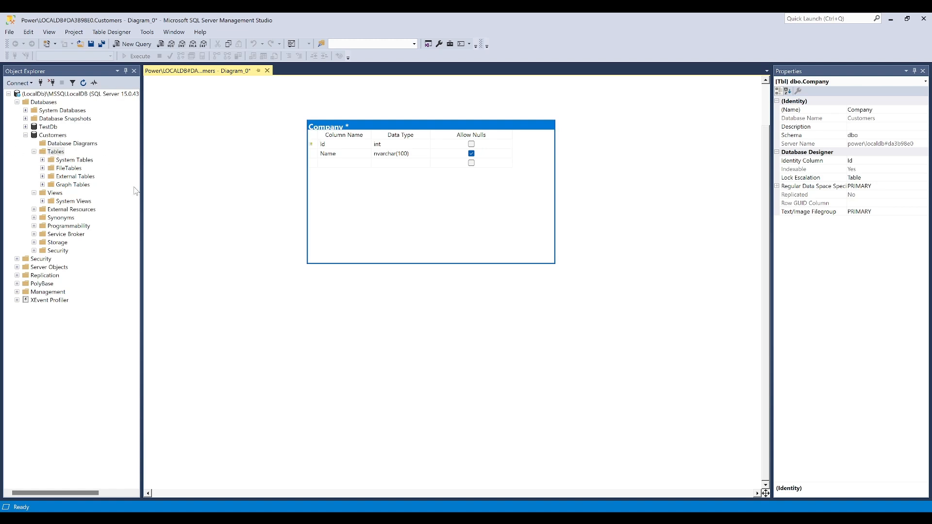
Save the database diagram under the name First Diagram
{"action": "left_click", "coordinate": [273, 235]}
{"action": "key", "text": "ctrl+s"}
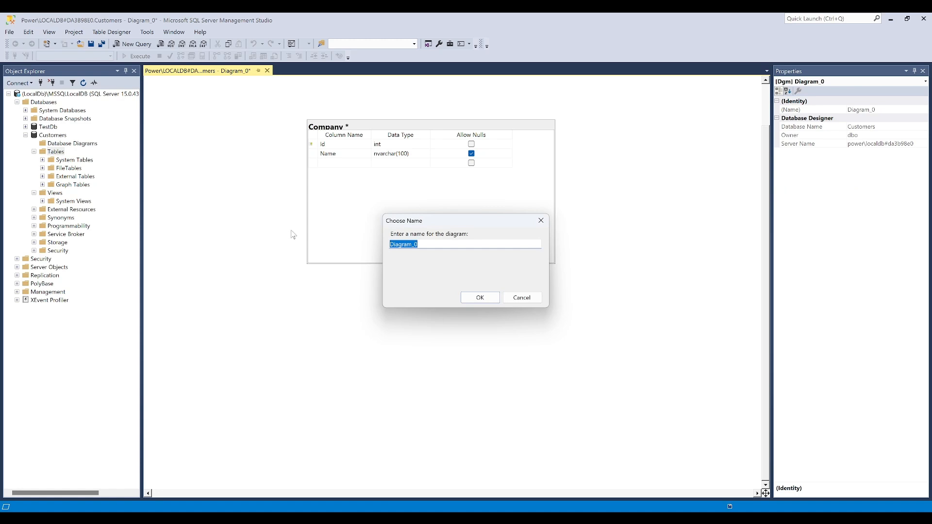
{"action": "type", "text": "First Diagram"}
{"action": "left_click", "coordinate": [480, 297]}
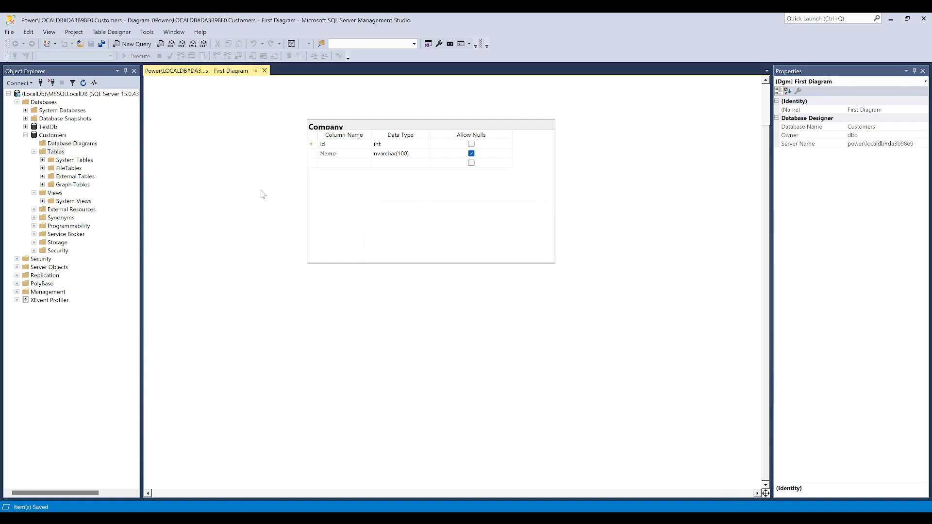
Refresh the Tables folder of Customers and check the design of the dbo.Company table, closing the design afterwards
{"action": "right_click", "coordinate": [56, 153]}
{"action": "left_click", "coordinate": [73, 200]}
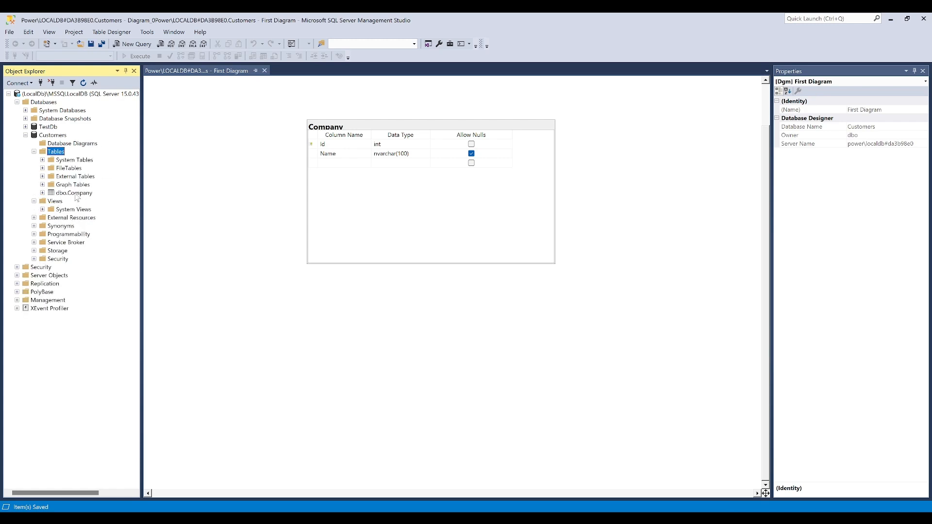
{"action": "right_click", "coordinate": [62, 193]}
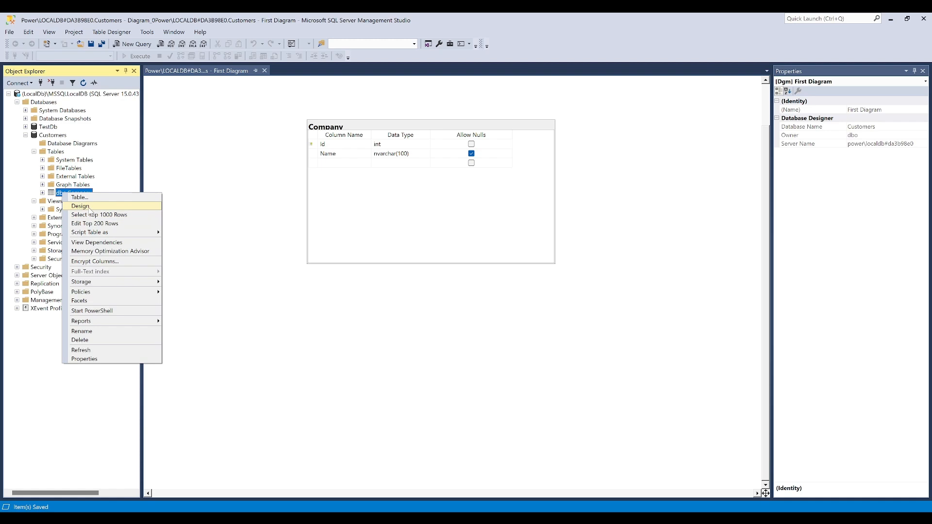
{"action": "left_click", "coordinate": [88, 210]}
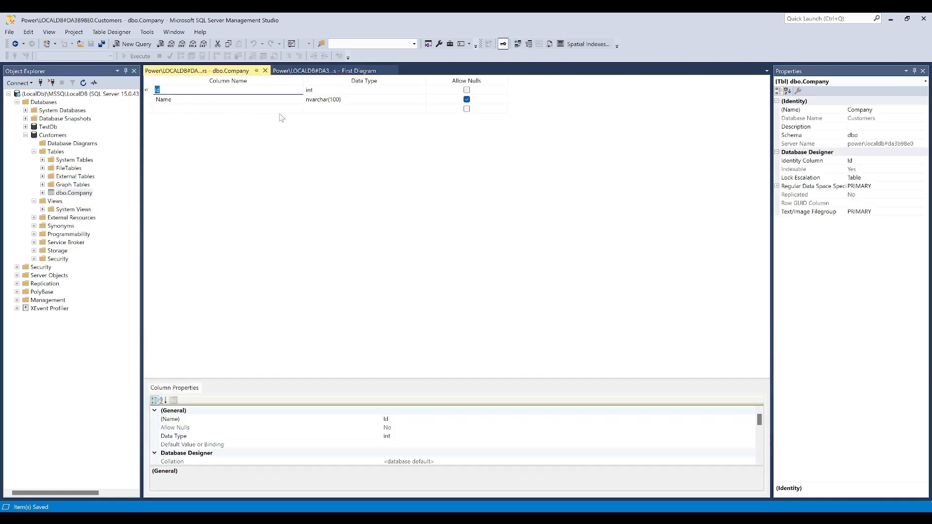
{"action": "left_click", "coordinate": [265, 70]}
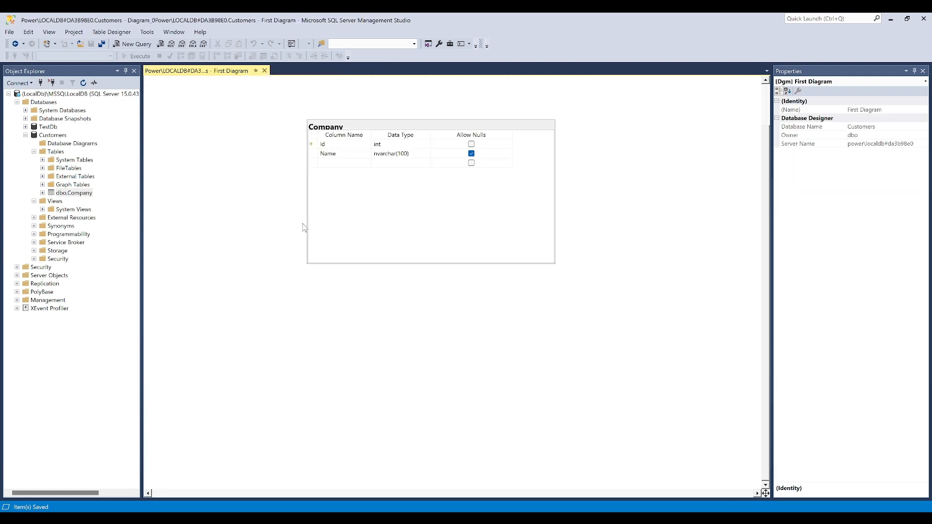
Move the Company table toward the diagram's upper left, showing only its column names, and save the diagram
{"action": "left_click_drag", "start_coordinate": [335, 129], "coordinate": [245, 121]}
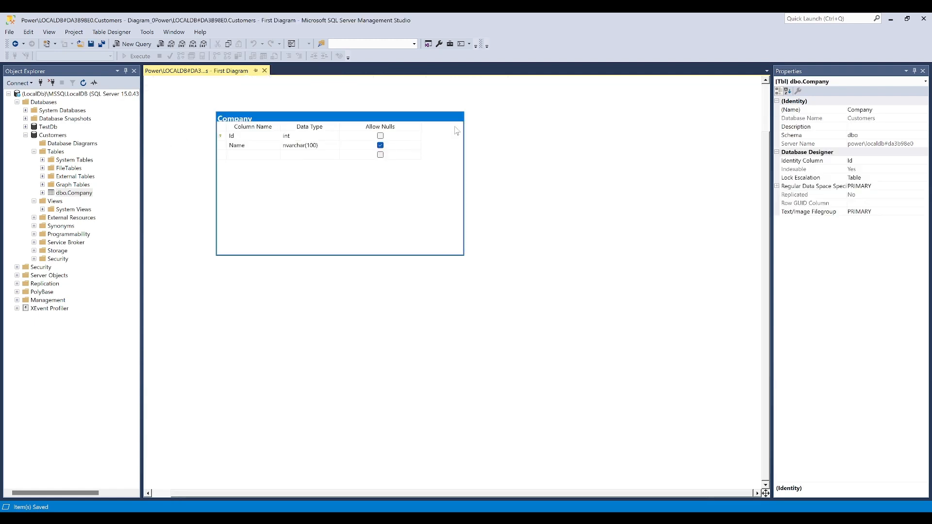
{"action": "right_click", "coordinate": [333, 118]}
{"action": "mouse_move", "coordinate": [359, 121]}
{"action": "left_click", "coordinate": [528, 135]}
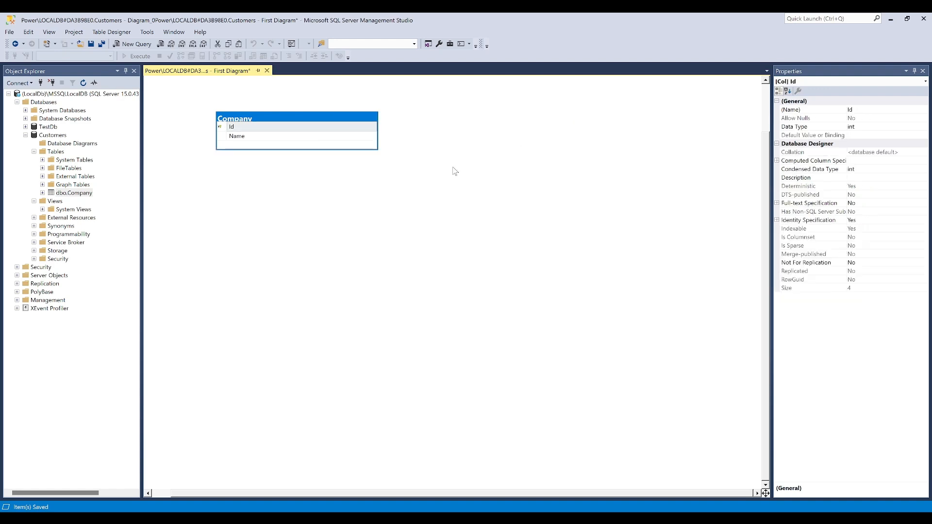
{"action": "left_click", "coordinate": [243, 169]}
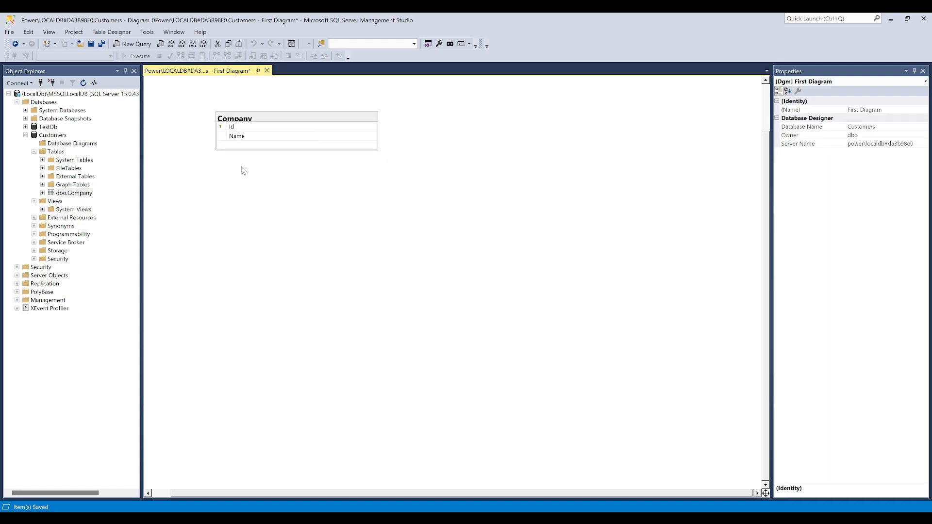
Query the top 1000 rows of the dbo.Company table
{"action": "right_click", "coordinate": [65, 194]}
{"action": "left_click", "coordinate": [97, 214]}
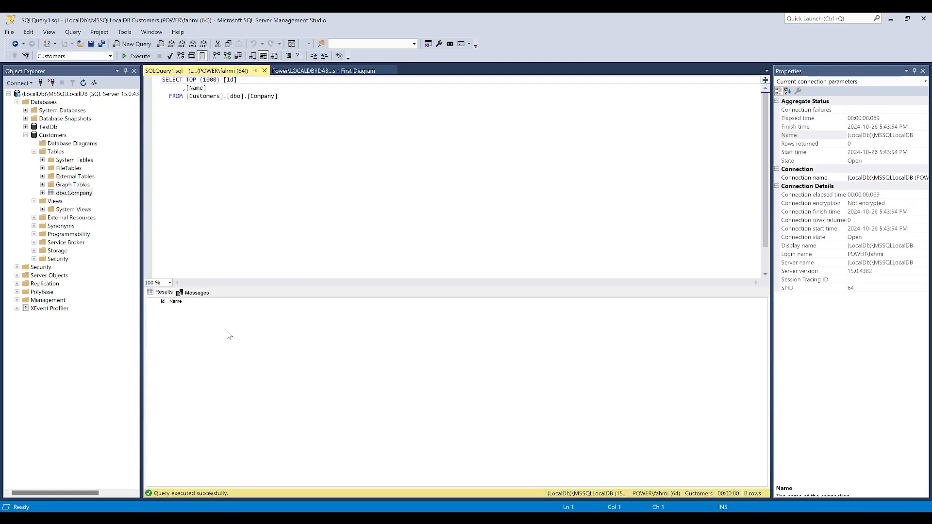
Add two rows named Company 1 and Company 2 to the dbo.Company table, and close its row editor
{"action": "right_click", "coordinate": [72, 195]}
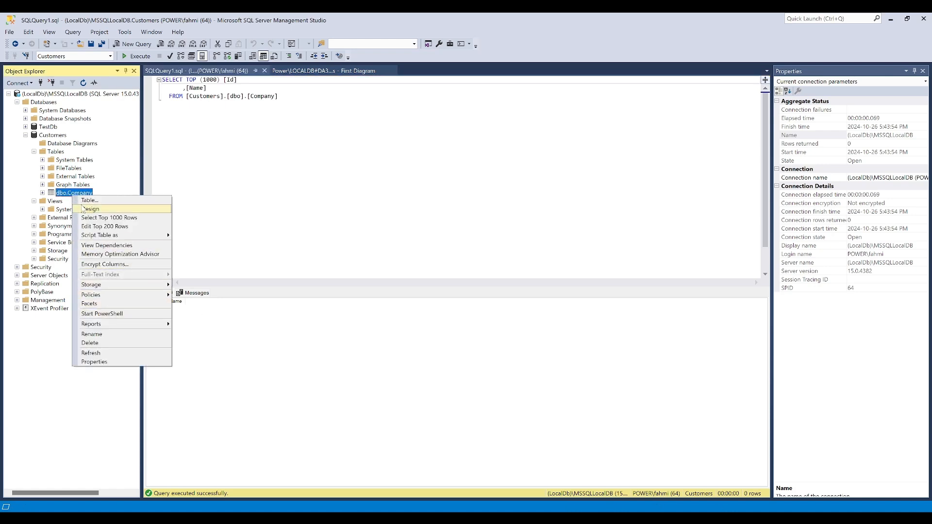
{"action": "left_click", "coordinate": [117, 226]}
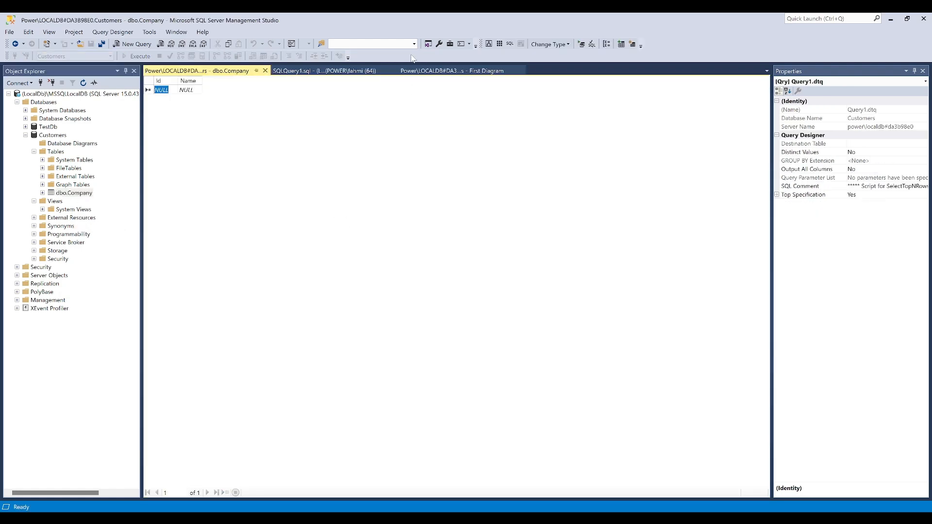
{"action": "key", "text": "Tab"}
{"action": "type", "text": "C"}
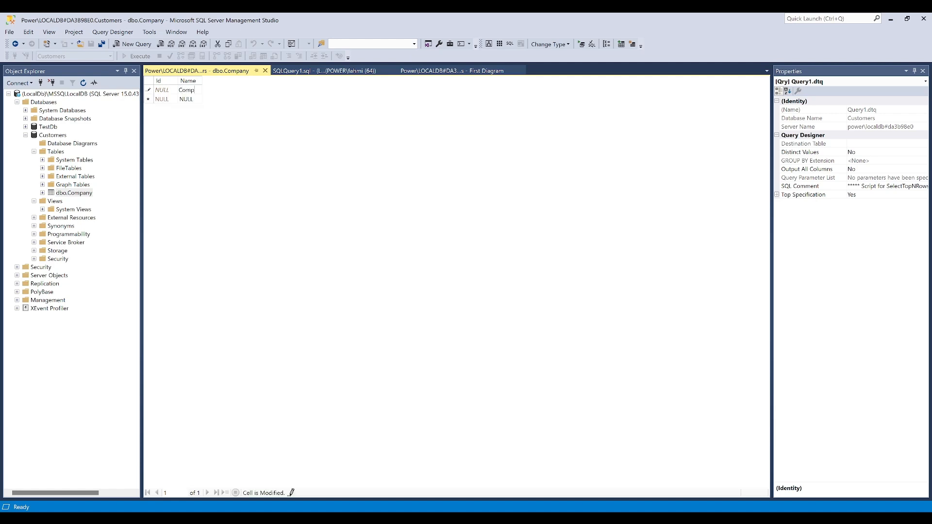
{"action": "type", "text": "ompany 1"}
{"action": "key", "text": "Return"}
{"action": "type", "text": "Company 2"}
{"action": "key", "text": "Return"}
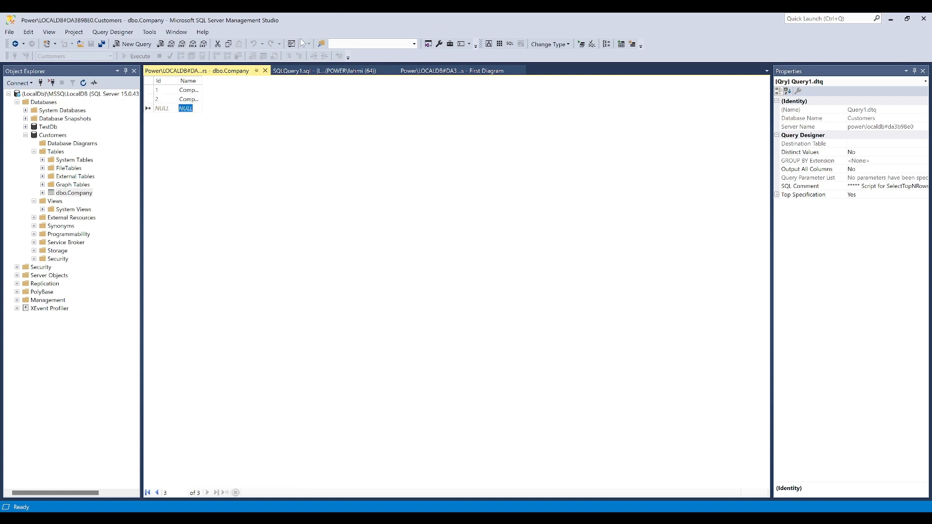
{"action": "left_click", "coordinate": [265, 71]}
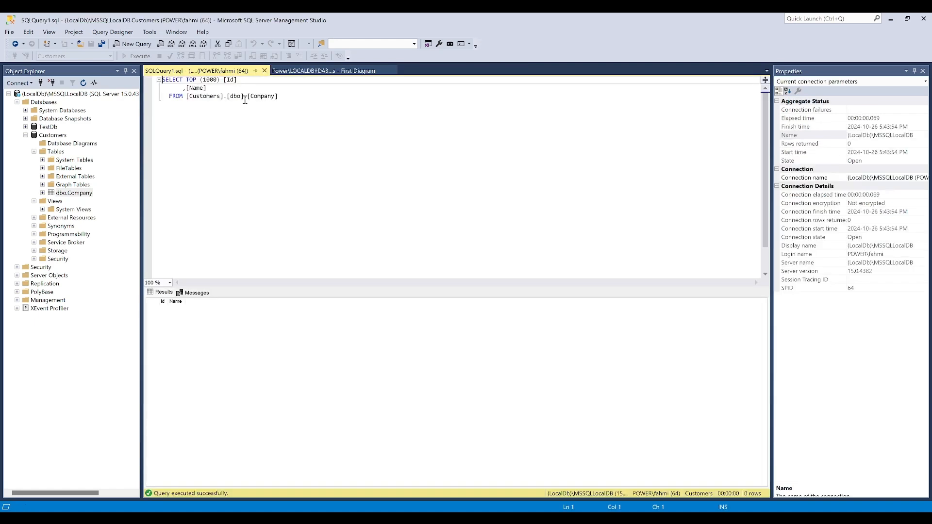
Rerun the SELECT TOP (1000) query on Company to check its rows, and close the query
{"action": "left_click", "coordinate": [192, 115]}
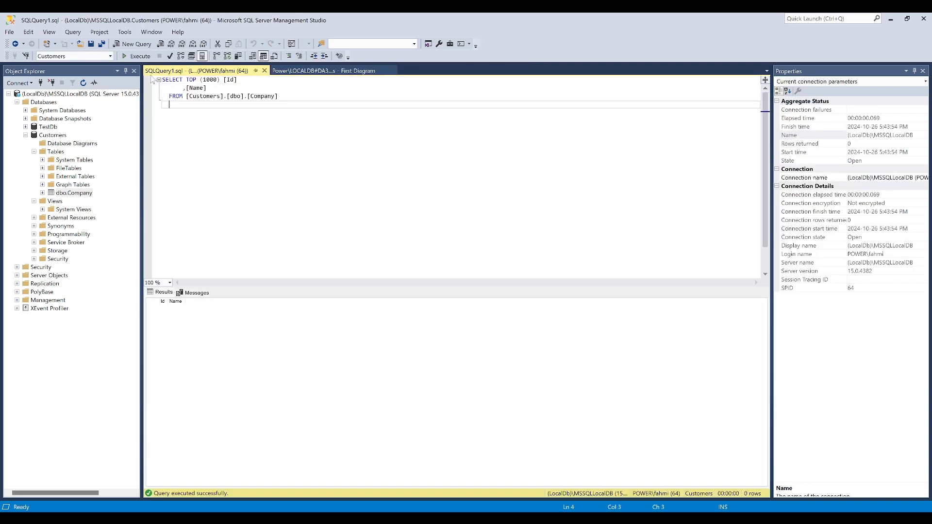
{"action": "left_click", "coordinate": [131, 57]}
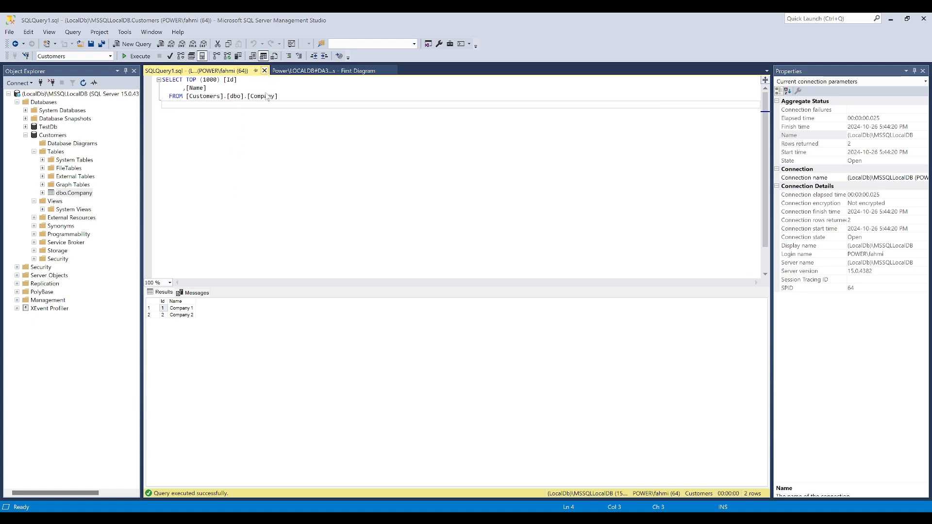
{"action": "left_click", "coordinate": [264, 70]}
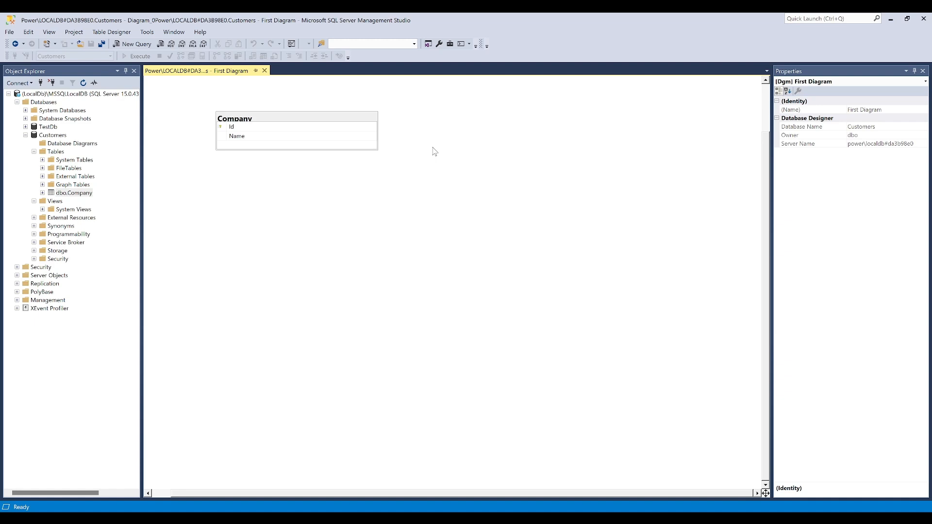
Add a new table named Contact to the diagram and place it to the right of Company
{"action": "right_click", "coordinate": [466, 238]}
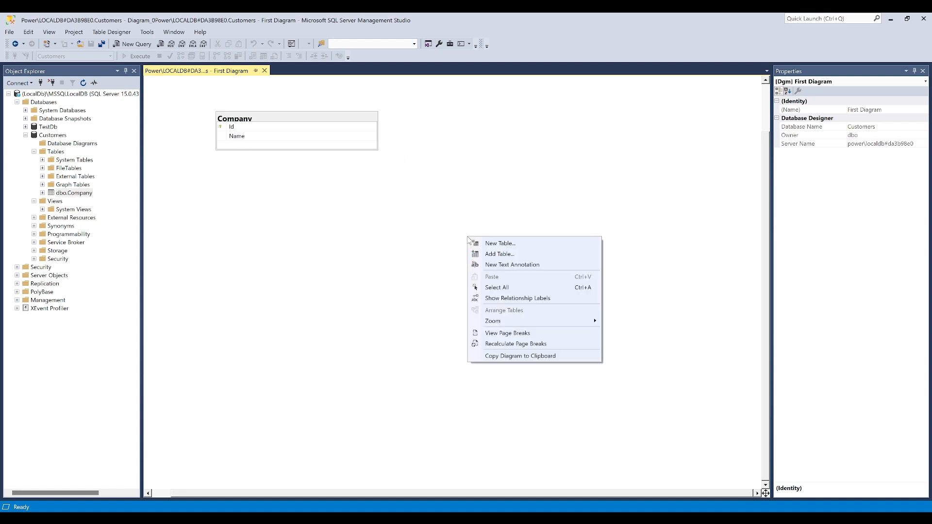
{"action": "left_click", "coordinate": [501, 244]}
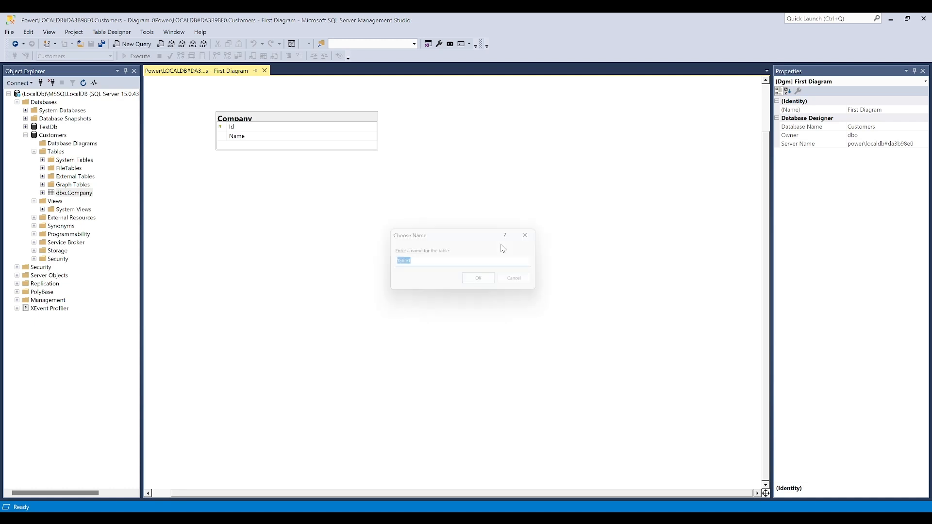
{"action": "type", "text": "Contact"}
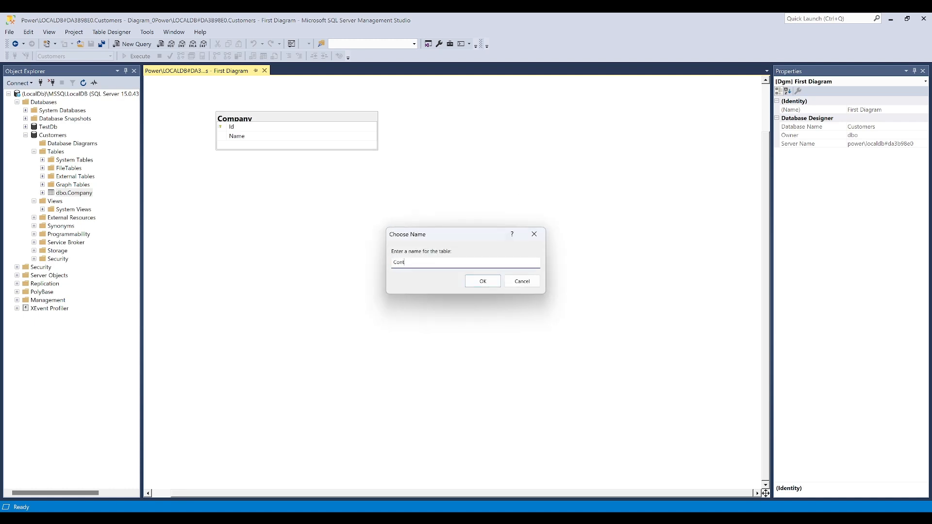
{"action": "left_click", "coordinate": [483, 281]}
{"action": "left_click_drag", "start_coordinate": [530, 246], "coordinate": [458, 119]}
Add an Id column of type int to the Contact table and disallow nulls for it
{"action": "type", "text": "Id"}
{"action": "key", "text": "Tab"}
{"action": "type", "text": "int"}
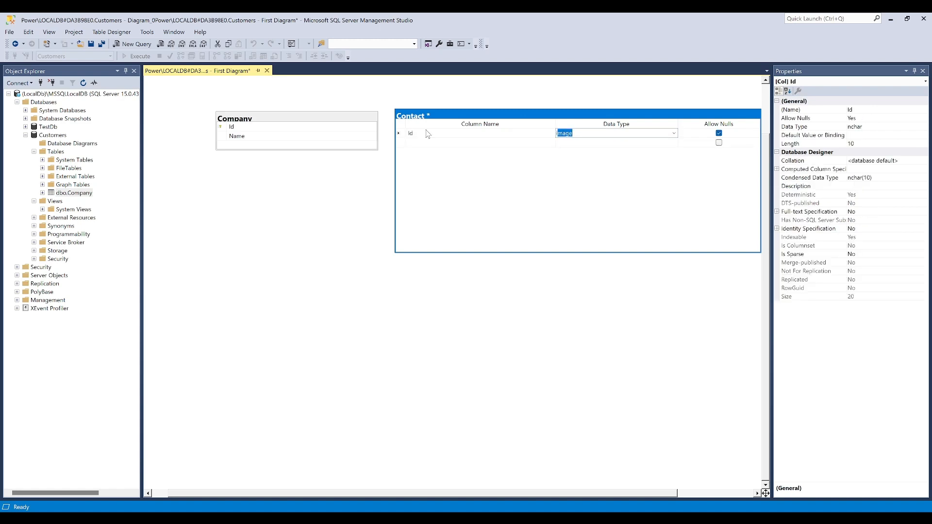
{"action": "left_click", "coordinate": [719, 133]}
{"action": "left_click", "coordinate": [398, 134]}
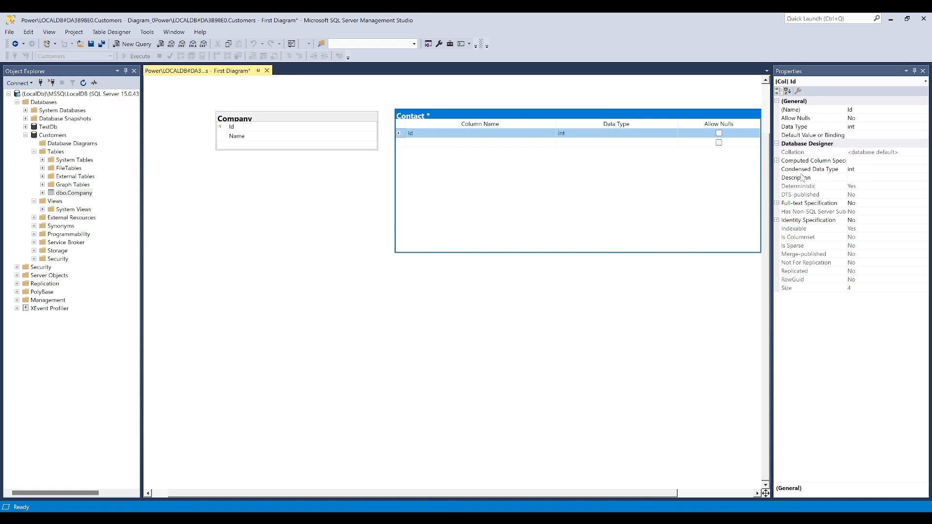
Make the Contact table's Id column an identity column and set it as the primary key
{"action": "left_click", "coordinate": [777, 219]}
{"action": "double_click", "coordinate": [810, 229]}
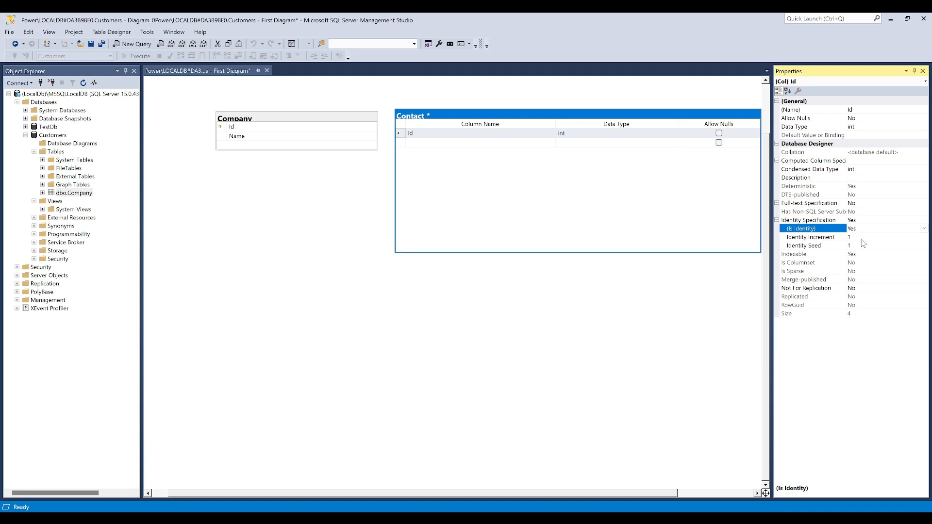
{"action": "left_click", "coordinate": [576, 217]}
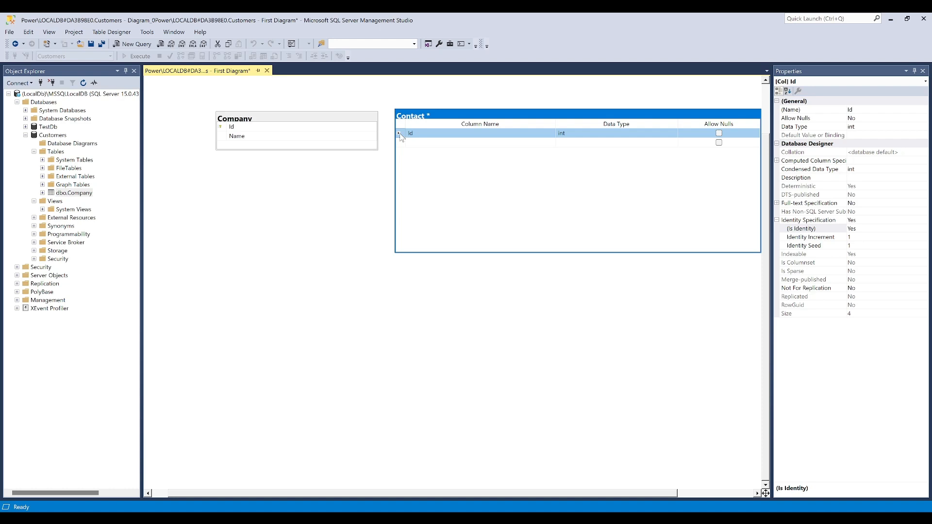
{"action": "right_click", "coordinate": [403, 136]}
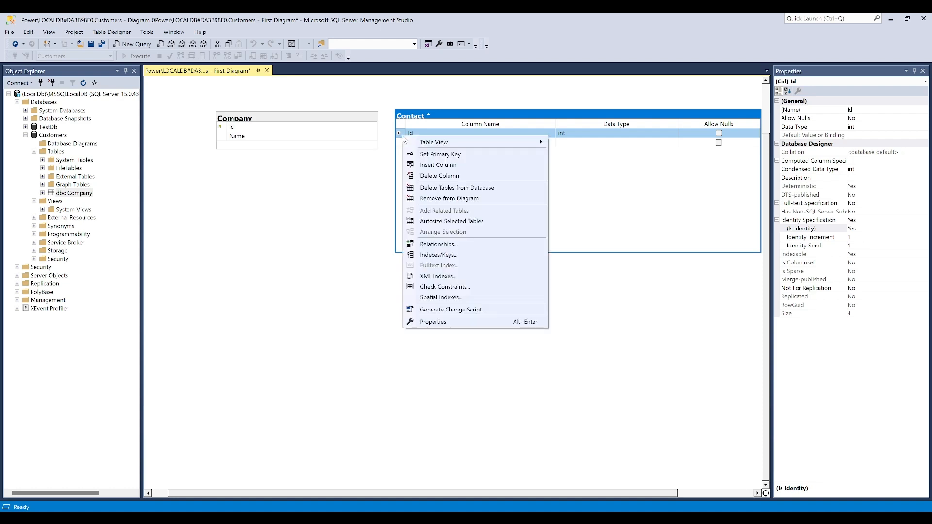
{"action": "left_click", "coordinate": [438, 156]}
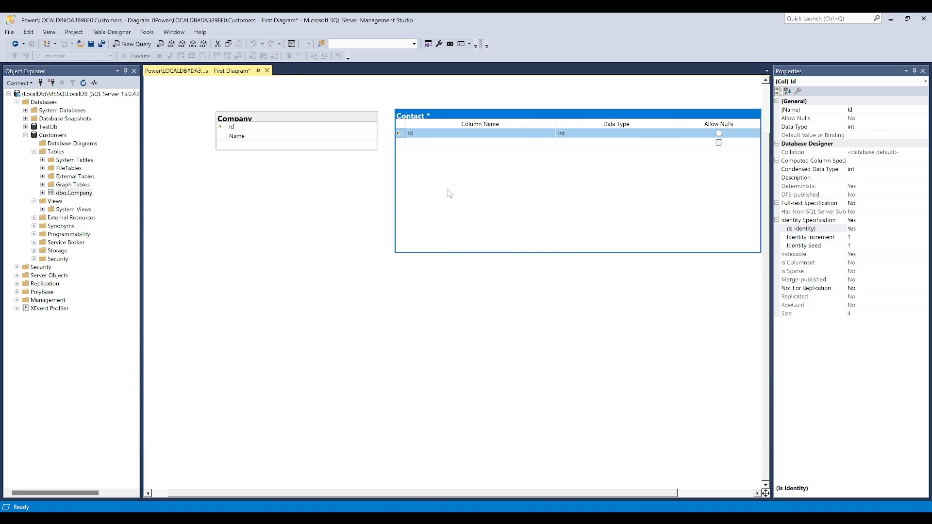
Add a FirstName column of type nvarchar(50) to the Contact table and disallow nulls for it
{"action": "left_click", "coordinate": [452, 143]}
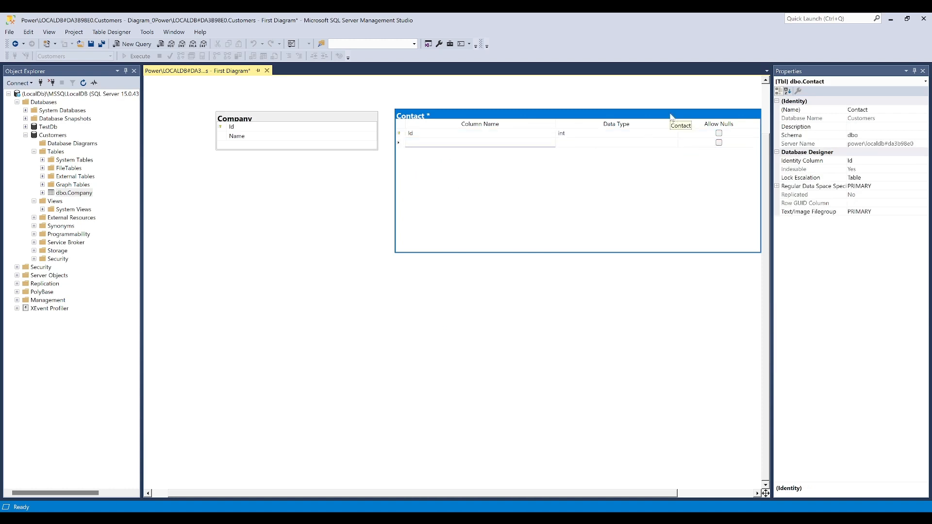
{"action": "type", "text": "FirstName"}
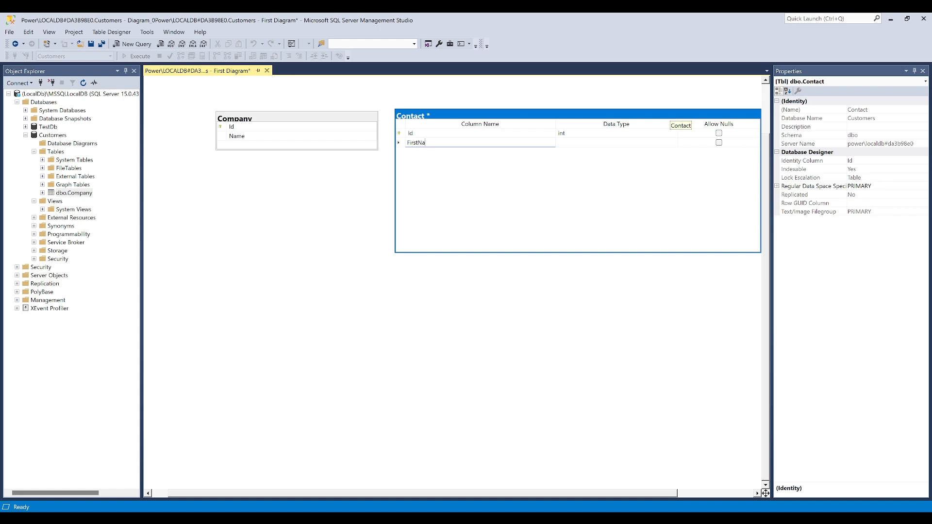
{"action": "key", "text": "Tab"}
{"action": "type", "text": "nv"}
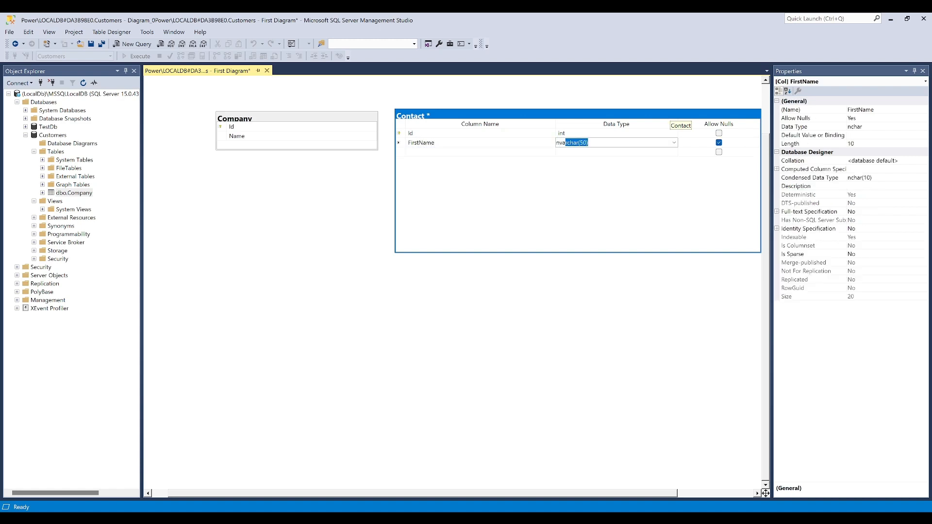
{"action": "key", "text": "Tab"}
{"action": "key", "text": "space"}
Add a MiddleName column of type nvarchar(50) to the Contact table, leaving nulls allowed
{"action": "left_click", "coordinate": [456, 152]}
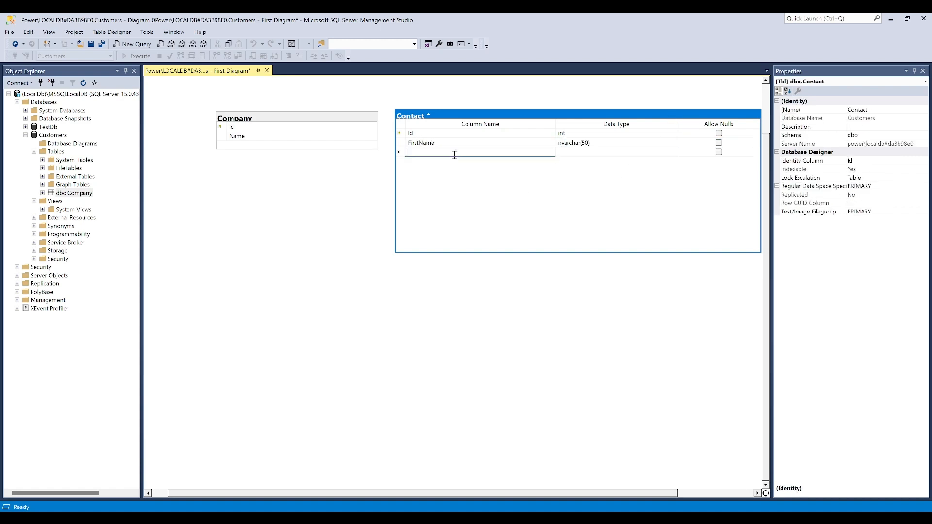
{"action": "type", "text": "Middl"}
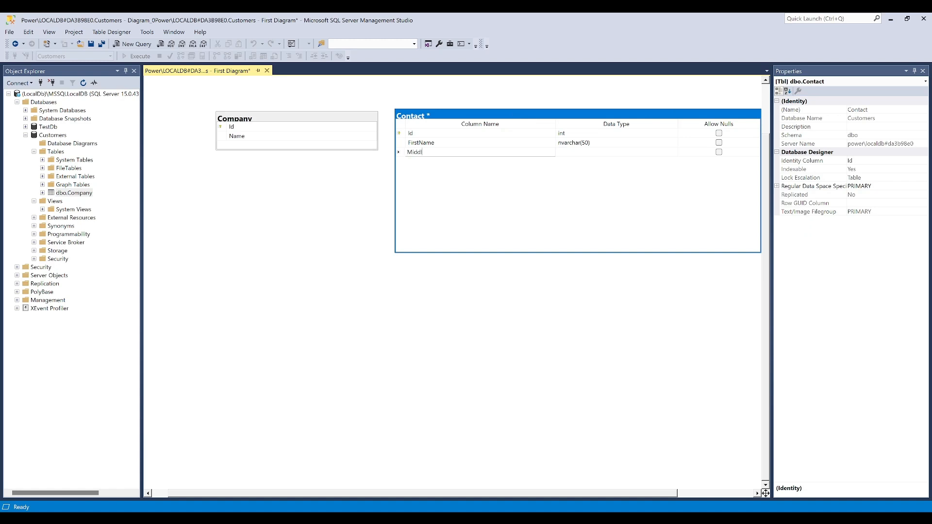
{"action": "type", "text": "eName"}
{"action": "key", "text": "Tab"}
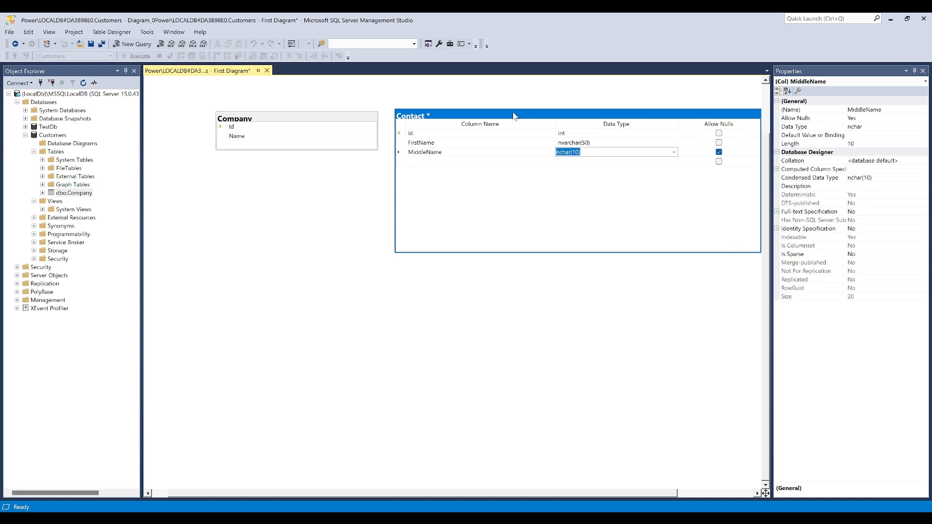
{"action": "type", "text": "nvarchar(50)"}
{"action": "key", "text": "Tab"}
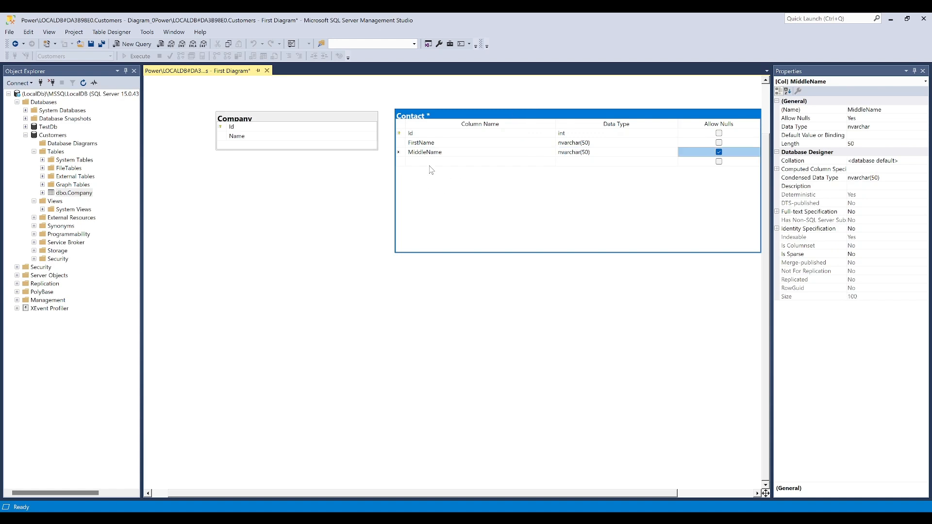
Add a LastName column of type nvarchar(50) to the Contact table and disallow nulls for it
{"action": "left_click", "coordinate": [429, 162]}
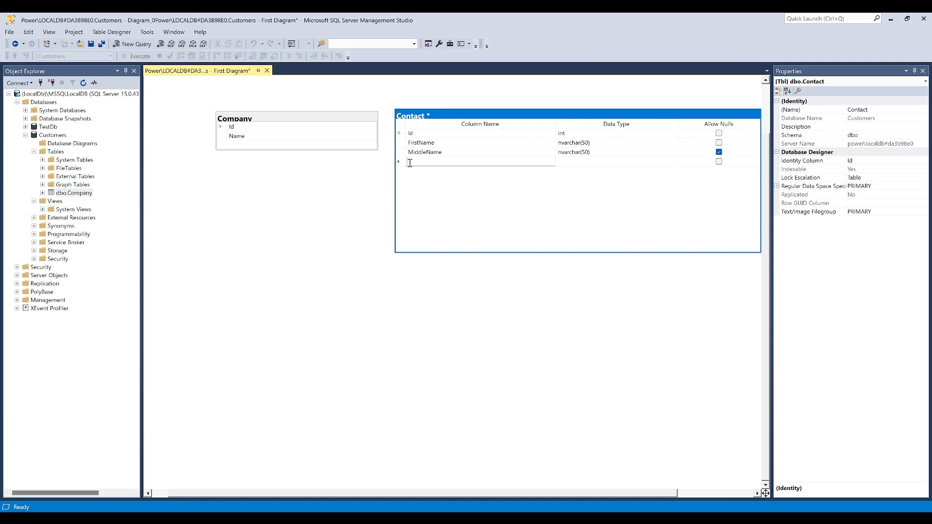
{"action": "type", "text": "LastName"}
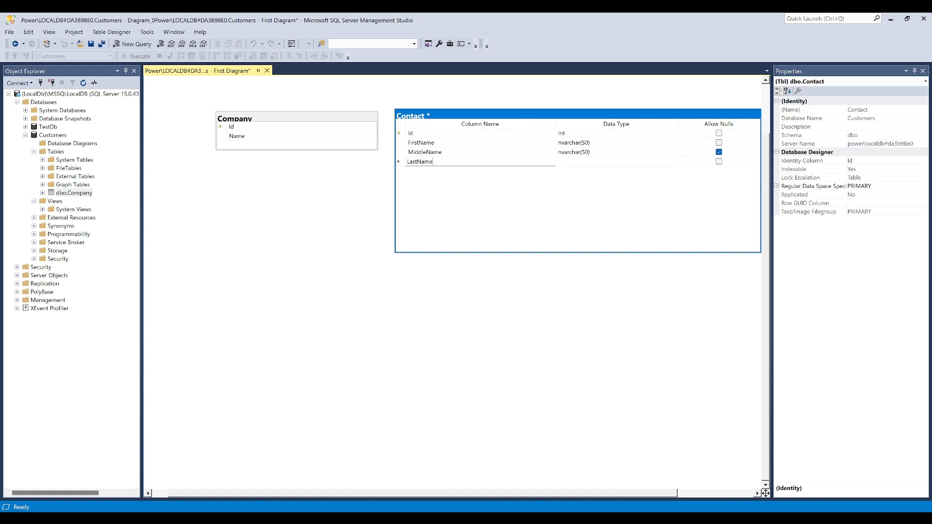
{"action": "key", "text": "Tab"}
{"action": "type", "text": "nvarchar(50)"}
{"action": "key", "text": "Tab"}
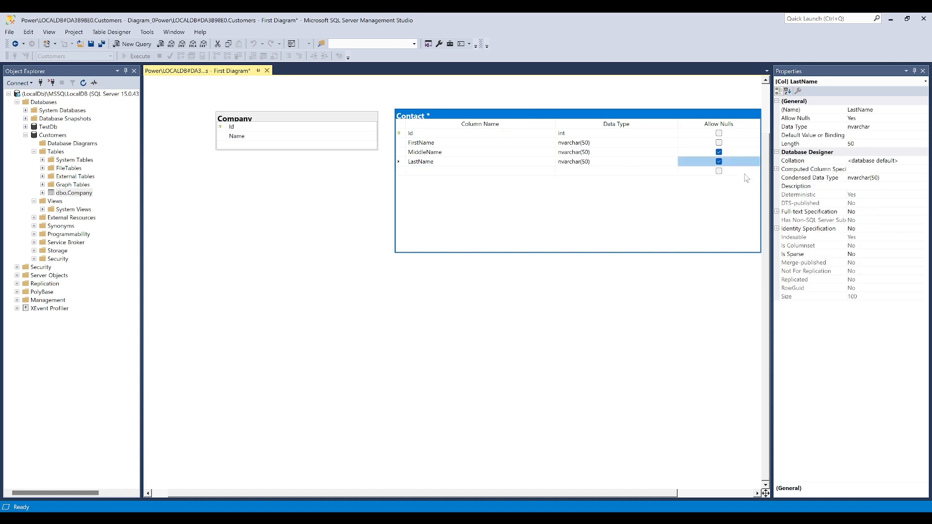
{"action": "left_click", "coordinate": [719, 162]}
Add an Email column of type nvarchar(500) to the Contact table and disallow nulls for it
{"action": "key", "text": "Tab"}
{"action": "type", "text": "Email"}
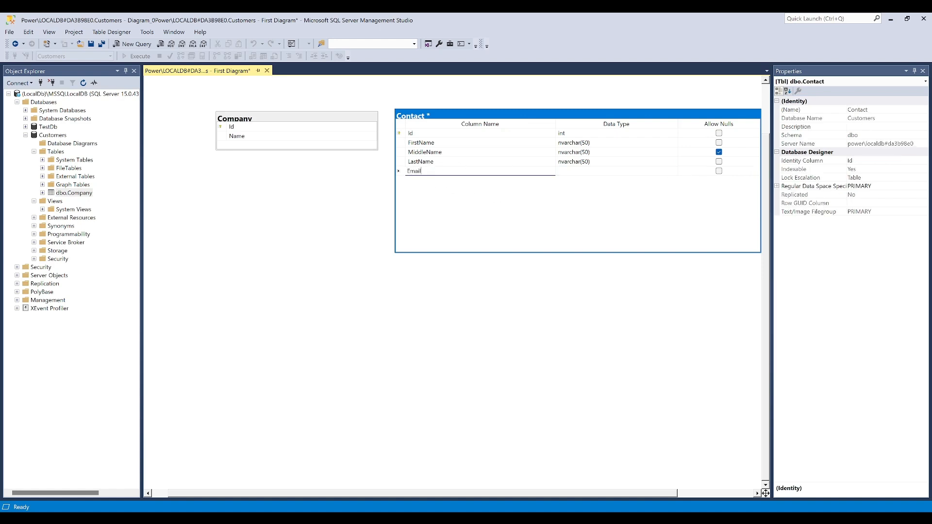
{"action": "key", "text": "Tab"}
{"action": "type", "text": "nvarchar(50)"}
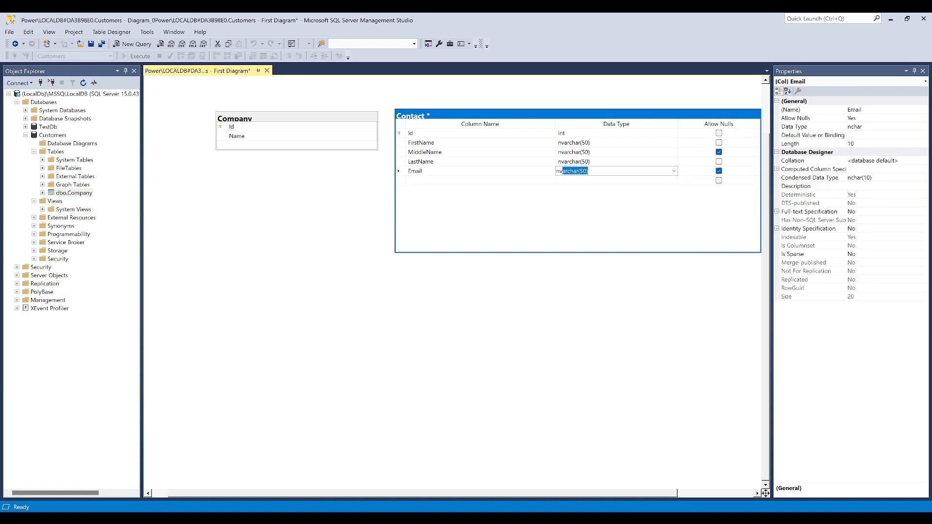
{"action": "type", "text": "0"}
{"action": "left_click", "coordinate": [720, 172]}
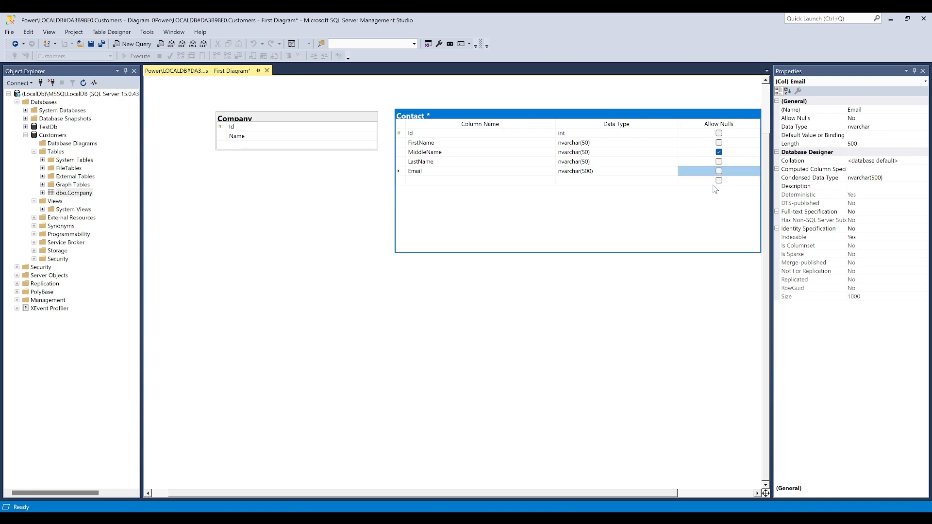
Add a Phone column of type nvarchar(50) to the Contact table, leaving nulls allowed
{"action": "left_click", "coordinate": [423, 180]}
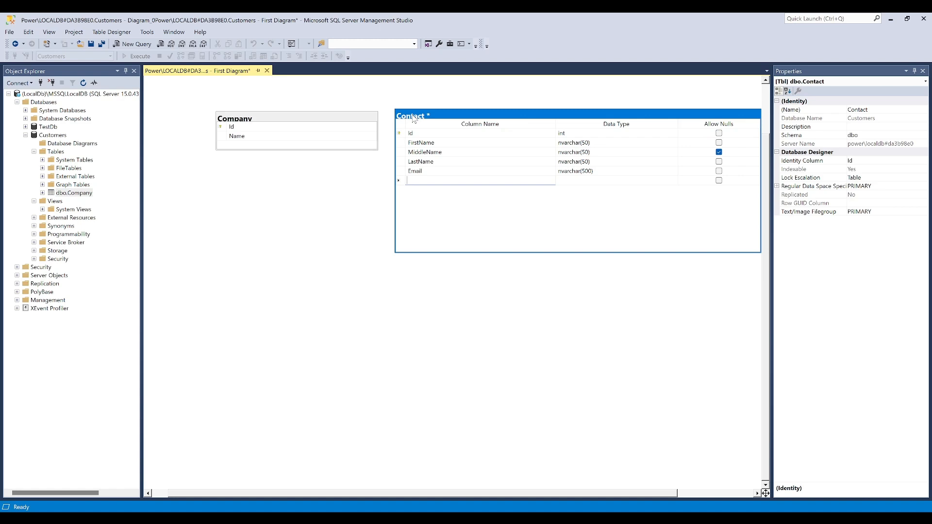
{"action": "left_click", "coordinate": [476, 224]}
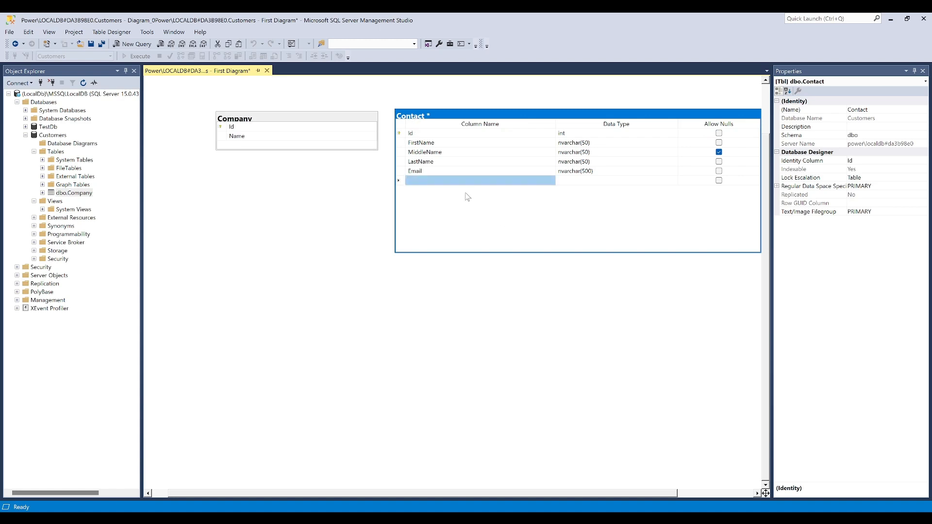
{"action": "left_click", "coordinate": [437, 178]}
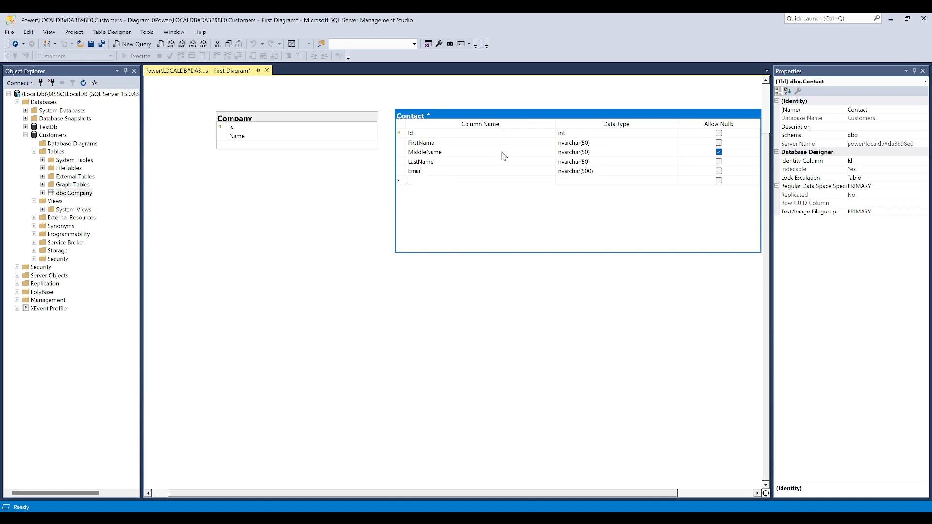
{"action": "type", "text": "Phone"}
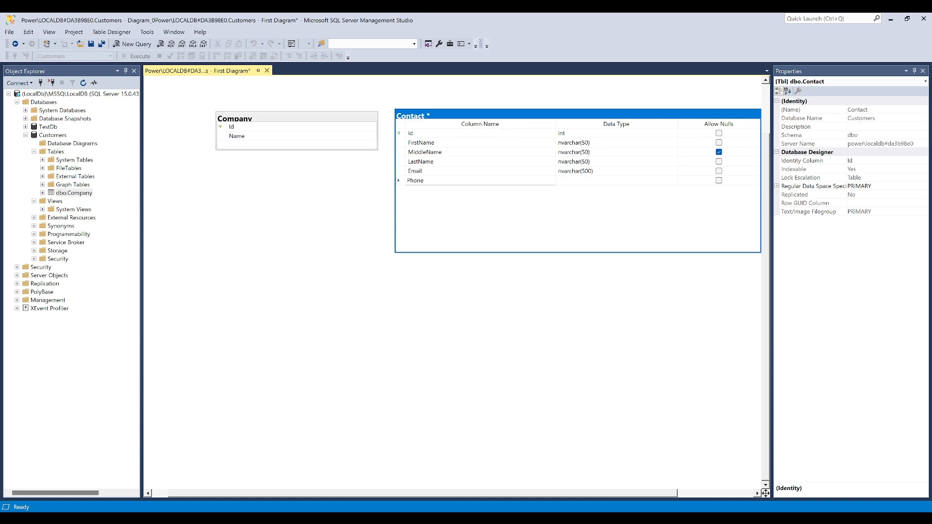
{"action": "key", "text": "Tab"}
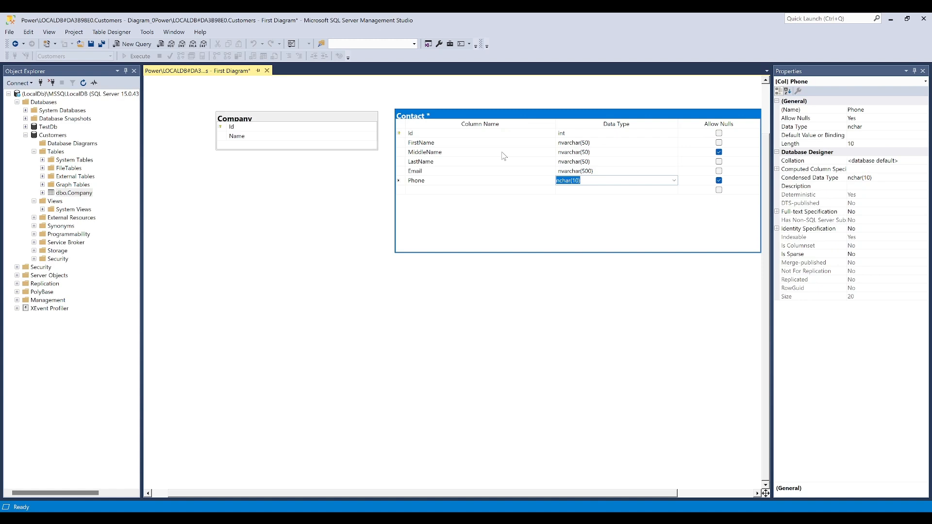
{"action": "type", "text": "nvar"}
{"action": "key", "text": "Return"}
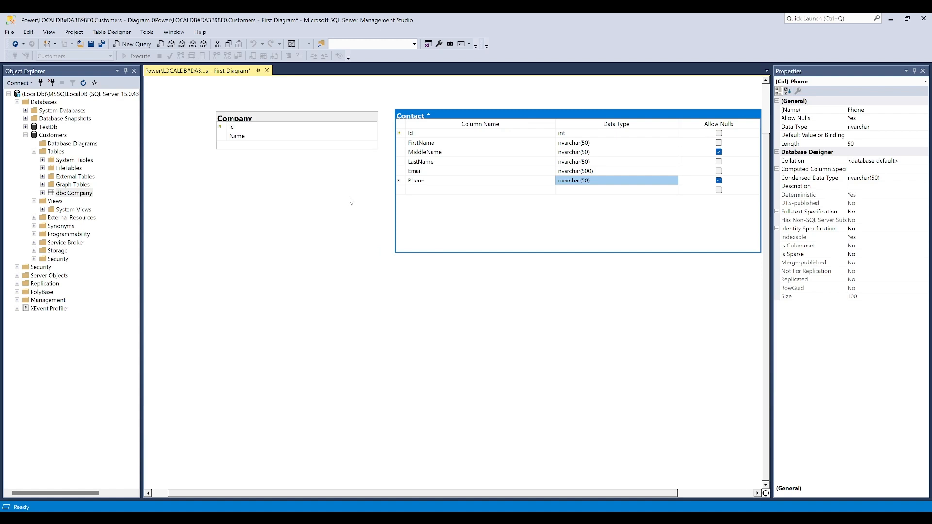
Save the diagram with the new Contact table to the database and refresh the Customers database's Tables list
{"action": "key", "text": "ctrl+s"}
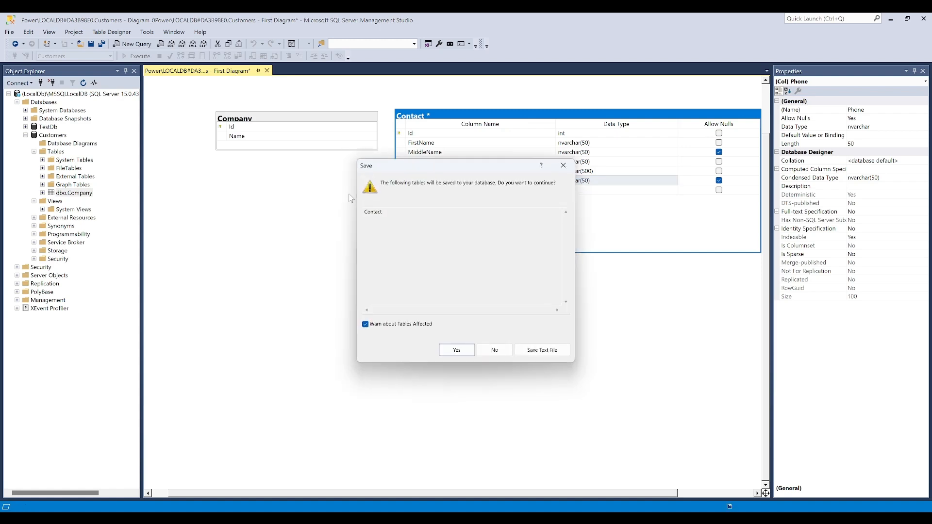
{"action": "left_click", "coordinate": [467, 351]}
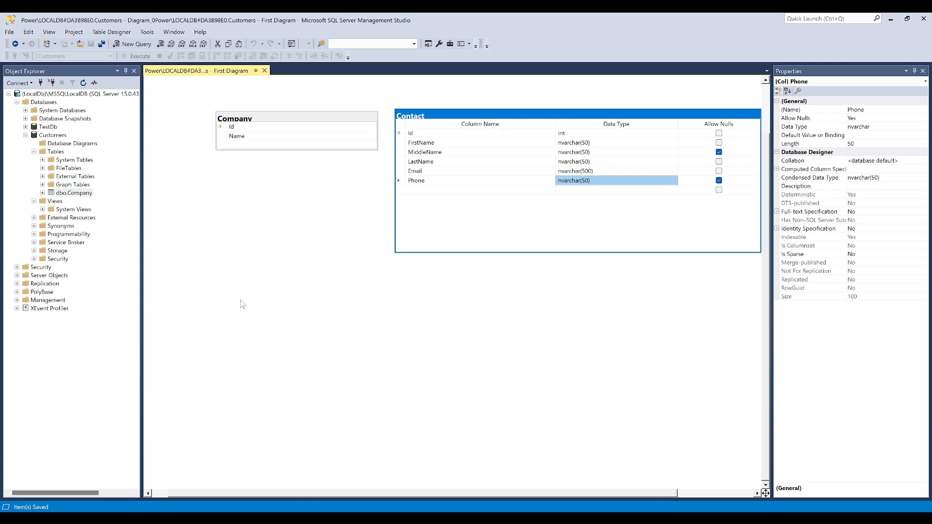
{"action": "right_click", "coordinate": [56, 151]}
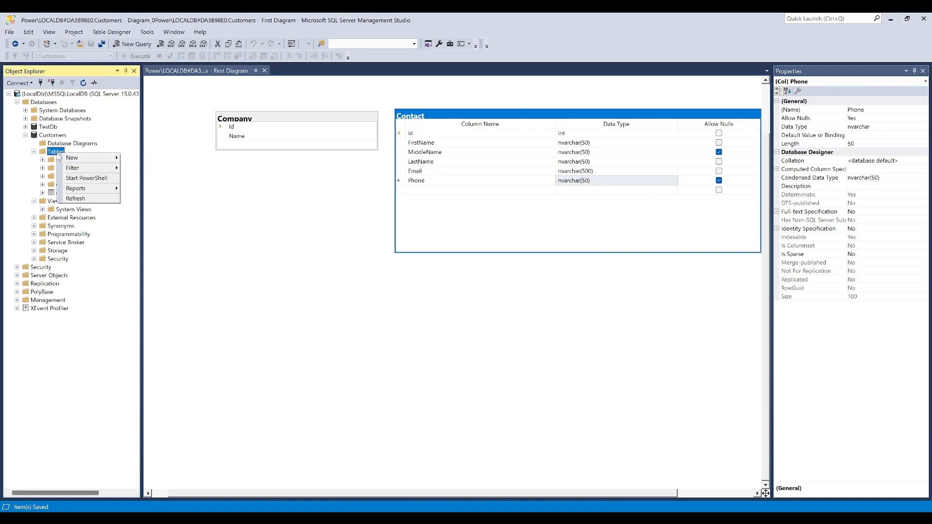
{"action": "left_click", "coordinate": [76, 199]}
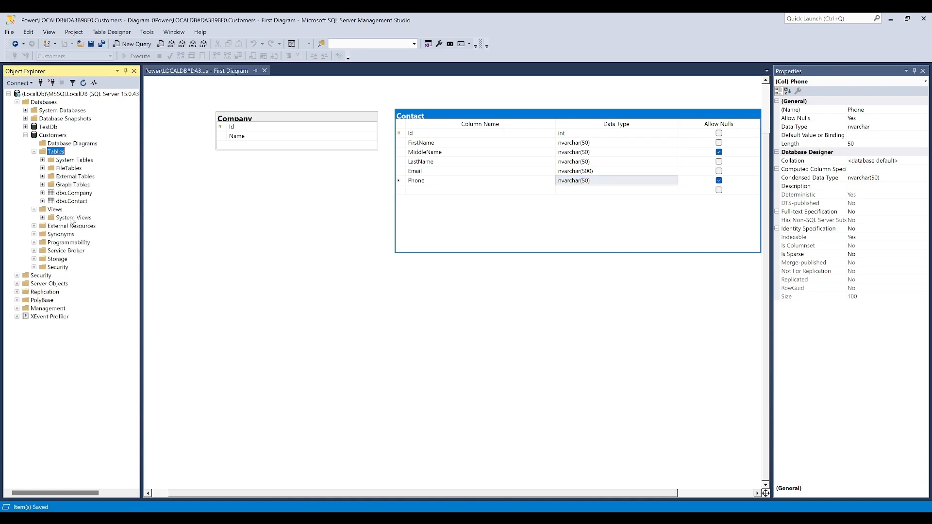
{"action": "left_click", "coordinate": [78, 194]}
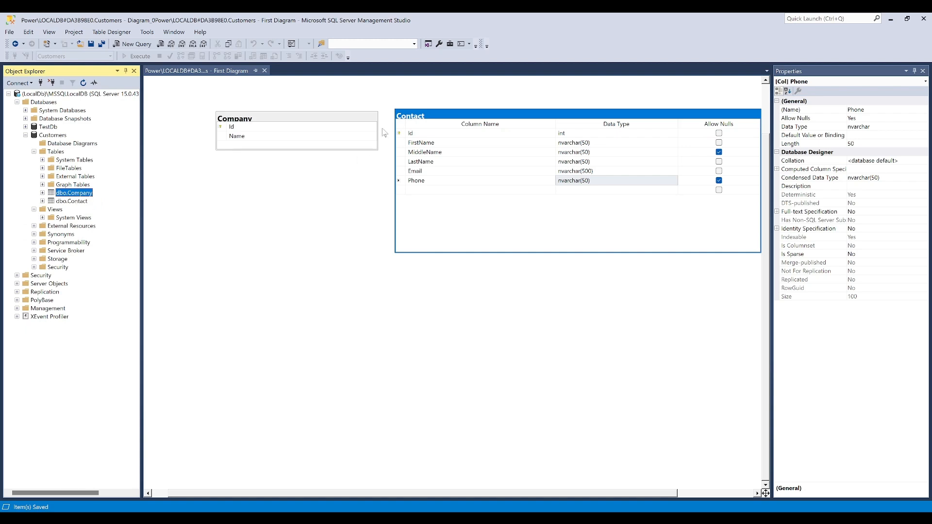
Move the Contact table below Company in the diagram and switch its table view to Column Names
{"action": "left_click", "coordinate": [401, 127]}
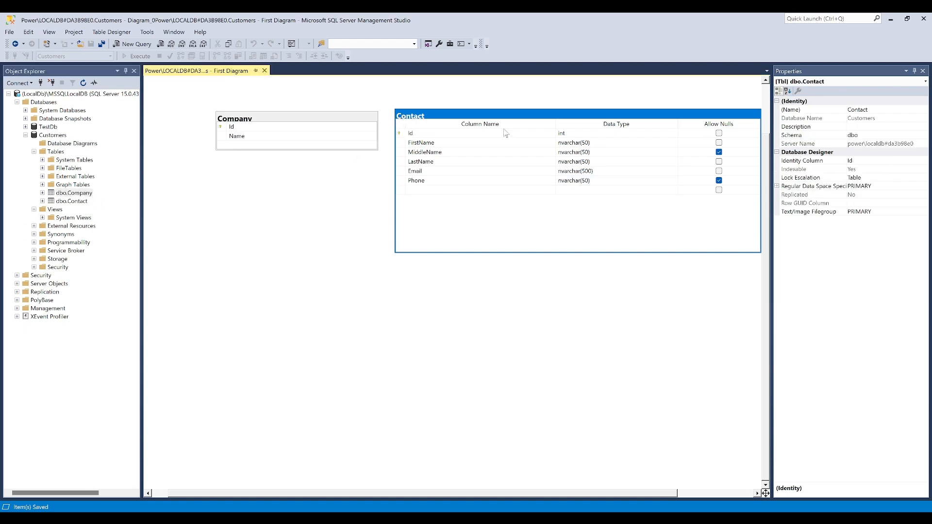
{"action": "left_click_drag", "start_coordinate": [606, 135], "coordinate": [427, 288]}
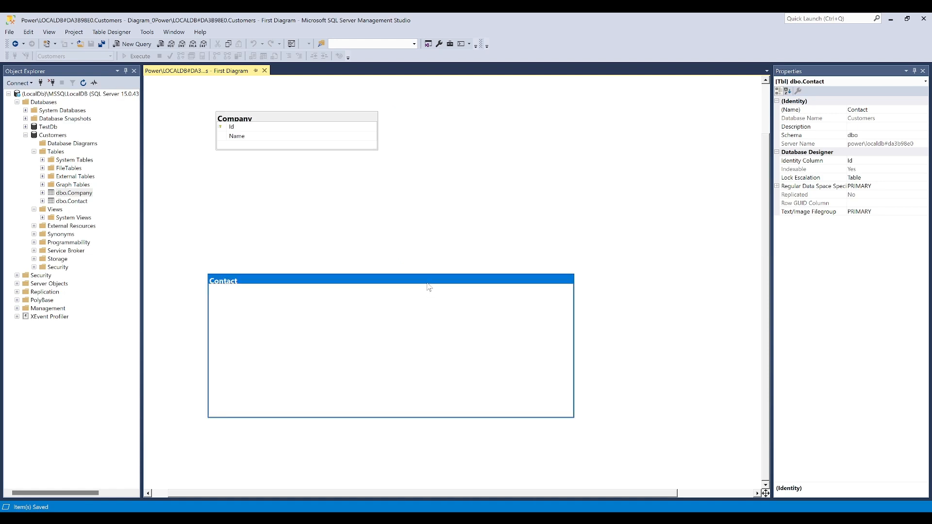
{"action": "right_click", "coordinate": [493, 279]}
{"action": "mouse_move", "coordinate": [518, 284]}
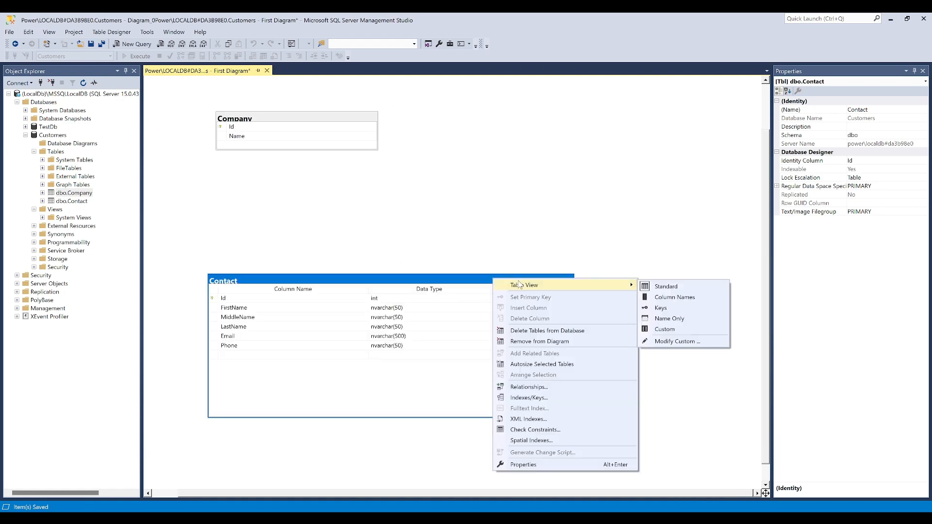
{"action": "left_click", "coordinate": [669, 298]}
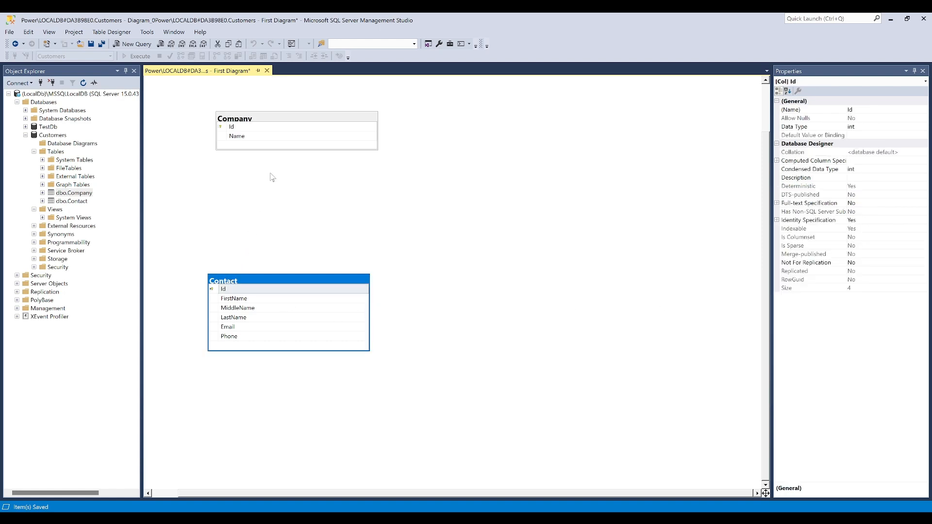
Reposition the Contact table to the right of Company, with the tops of both tables aligned
{"action": "left_click", "coordinate": [230, 284]}
{"action": "left_click_drag", "start_coordinate": [230, 284], "coordinate": [236, 229]}
{"action": "left_click", "coordinate": [257, 170]}
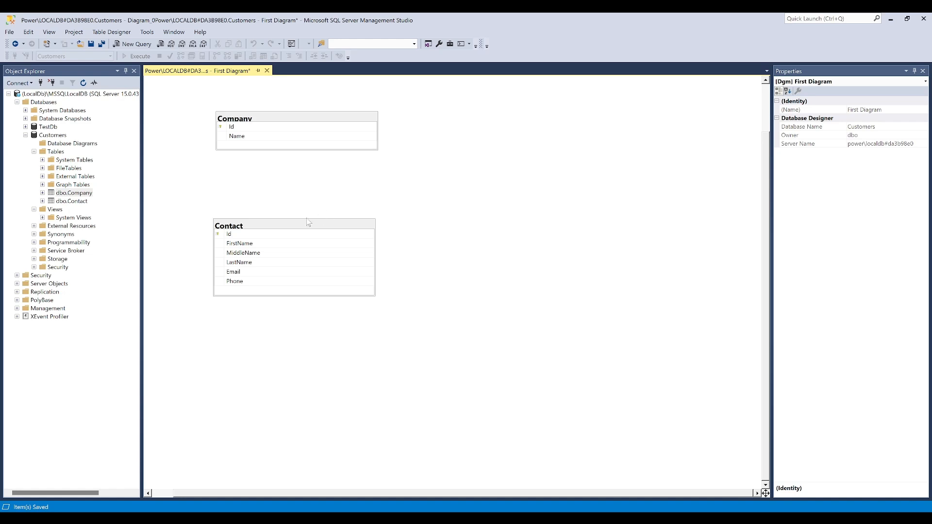
{"action": "left_click_drag", "start_coordinate": [260, 228], "coordinate": [477, 121]}
{"action": "left_click", "coordinate": [464, 247]}
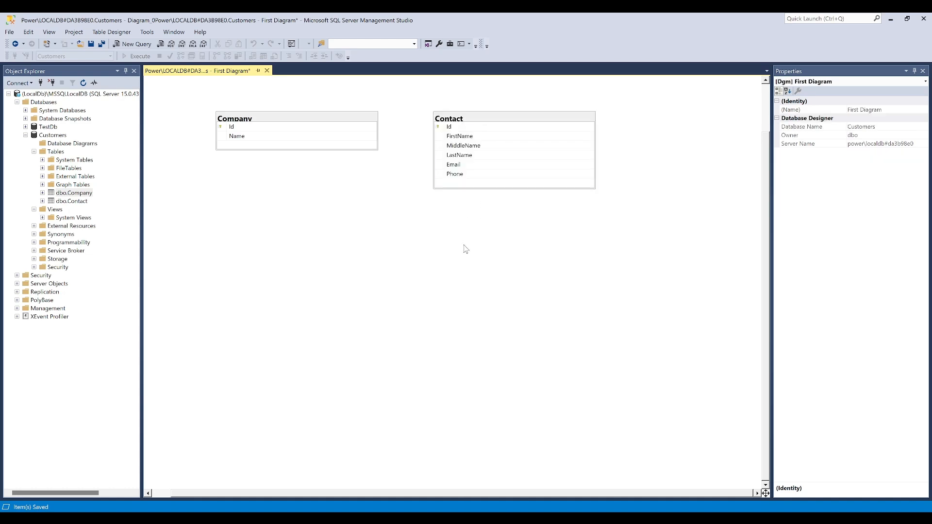
Switch the Contact table to the Standard table view and shift both tables so Contact fits fully in the visible diagram area
{"action": "right_click", "coordinate": [448, 118]}
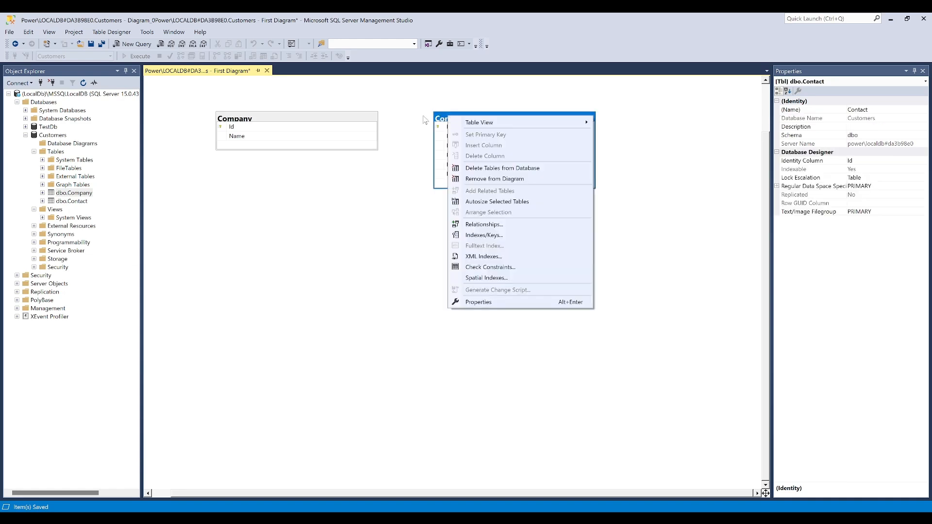
{"action": "left_click", "coordinate": [439, 123]}
{"action": "right_click", "coordinate": [439, 123]}
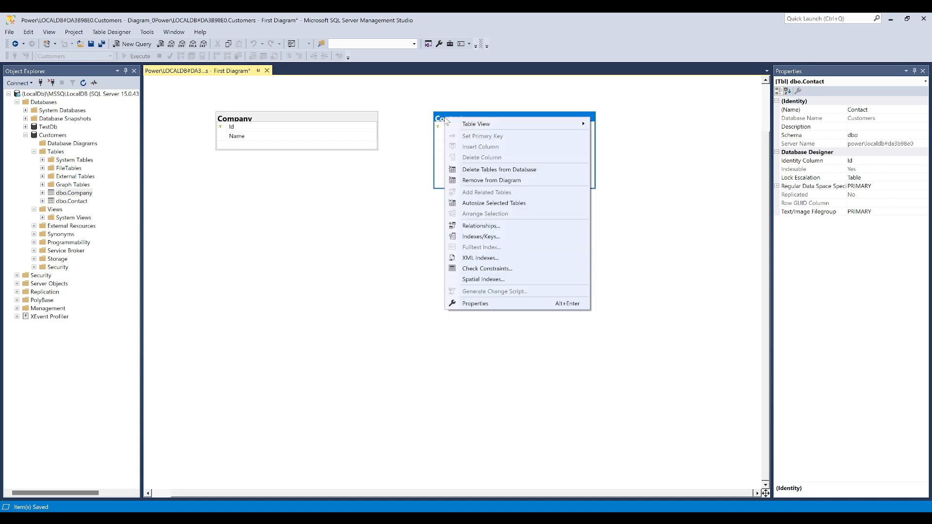
{"action": "mouse_move", "coordinate": [487, 128]}
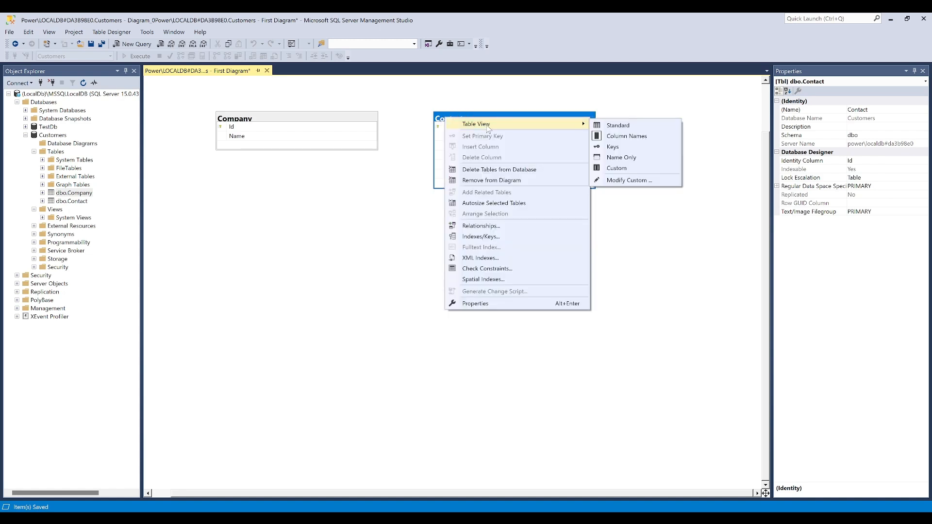
{"action": "left_click", "coordinate": [623, 126]}
{"action": "left_click", "coordinate": [464, 194]}
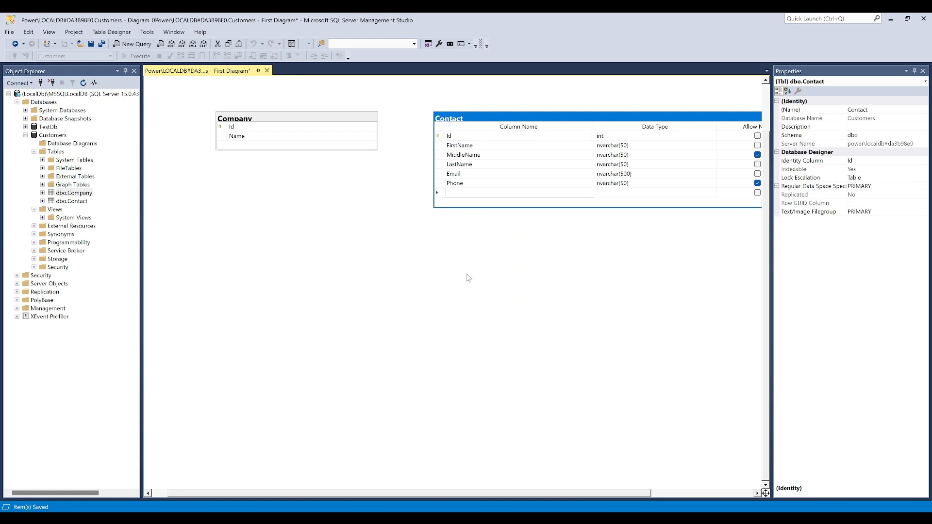
{"action": "left_click_drag", "start_coordinate": [504, 120], "coordinate": [451, 133]}
{"action": "left_click_drag", "start_coordinate": [323, 119], "coordinate": [284, 124]}
Add a CompanyId column of type int to the Contact table, with nulls not allowed
{"action": "left_click", "coordinate": [409, 207]}
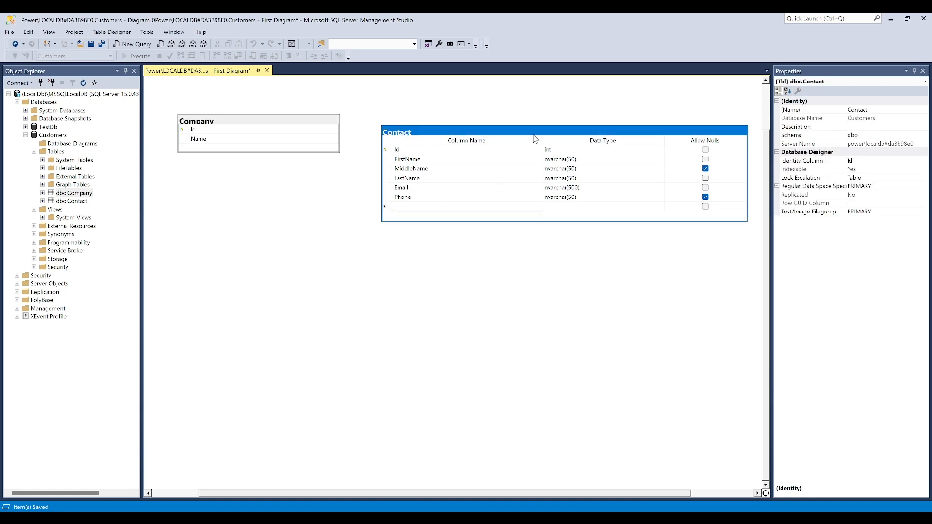
{"action": "type", "text": "CompanyId"}
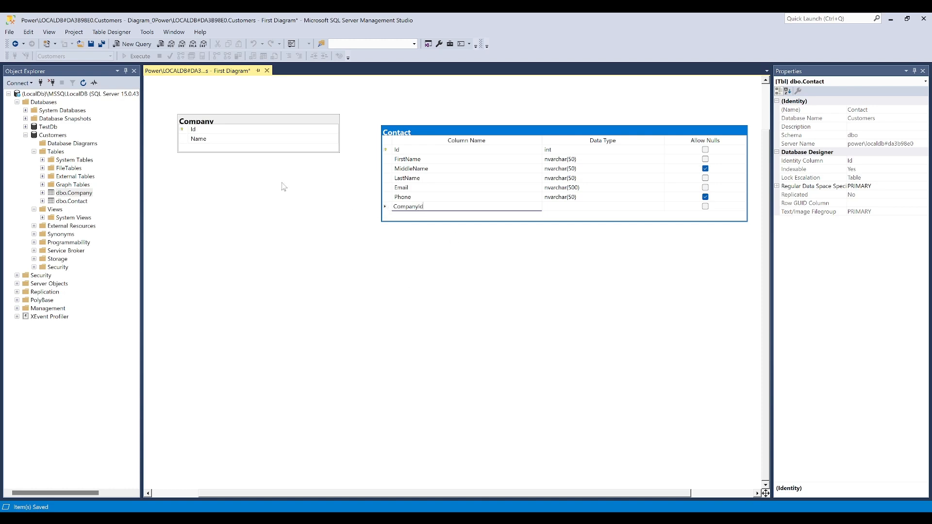
{"action": "left_click", "coordinate": [186, 131]}
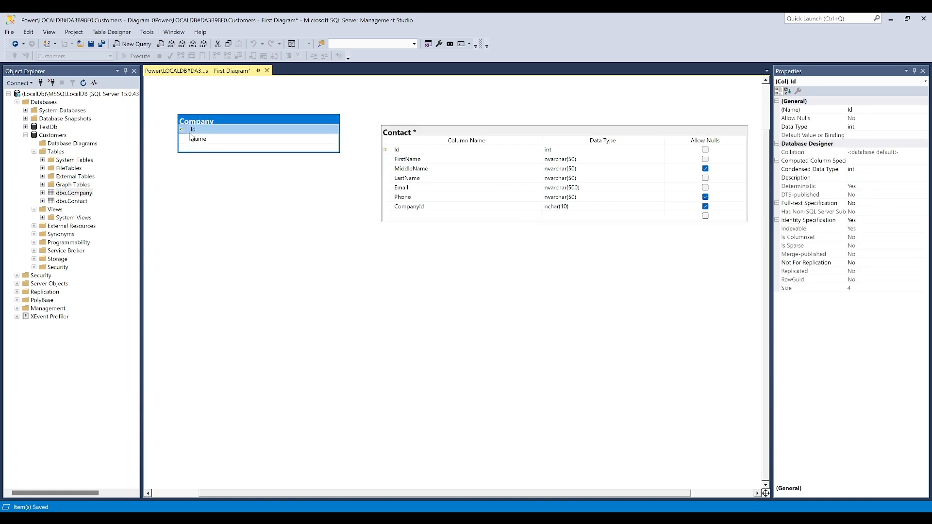
{"action": "left_click", "coordinate": [594, 210]}
{"action": "left_click", "coordinate": [589, 207]}
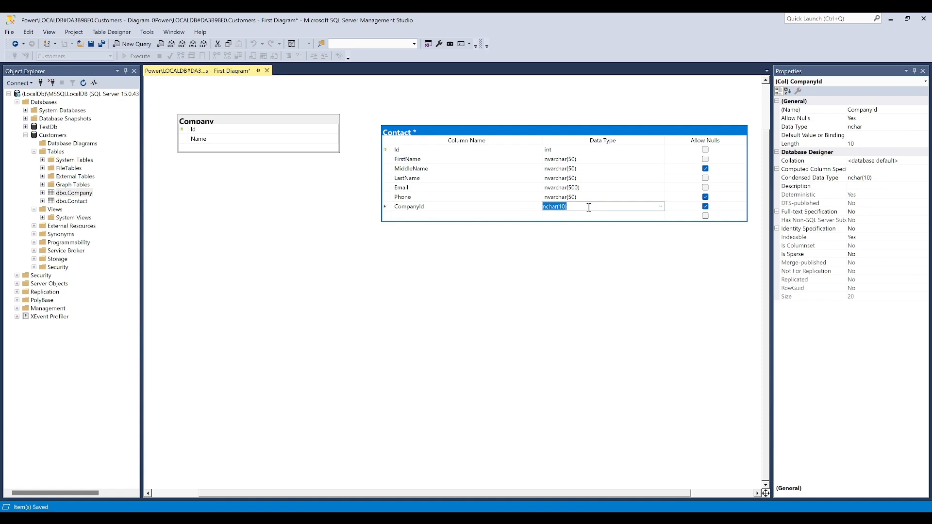
{"action": "type", "text": "int"}
{"action": "key", "text": "Tab"}
{"action": "key", "text": "space"}
Try to save the diagram with the changed Contact table to the database
{"action": "key", "text": "ctrl+s"}
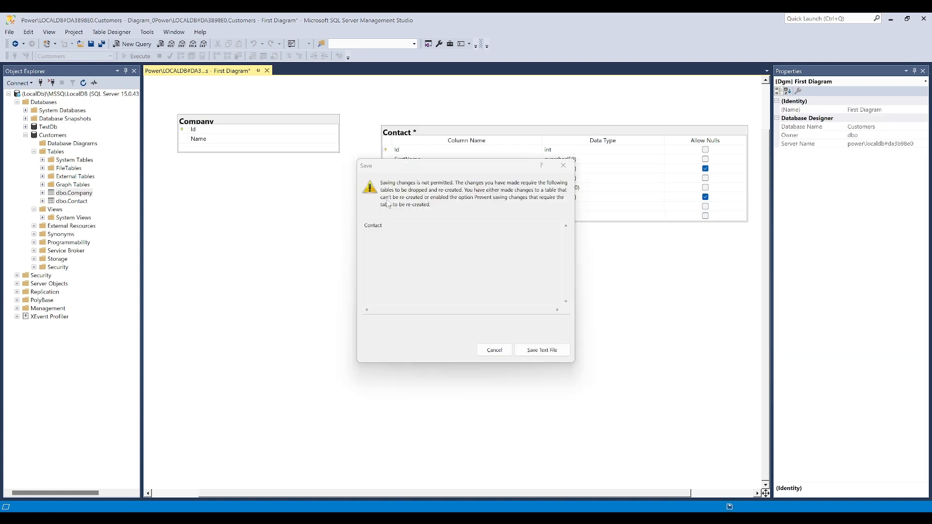
{"action": "left_click_drag", "start_coordinate": [403, 173], "coordinate": [424, 241]}
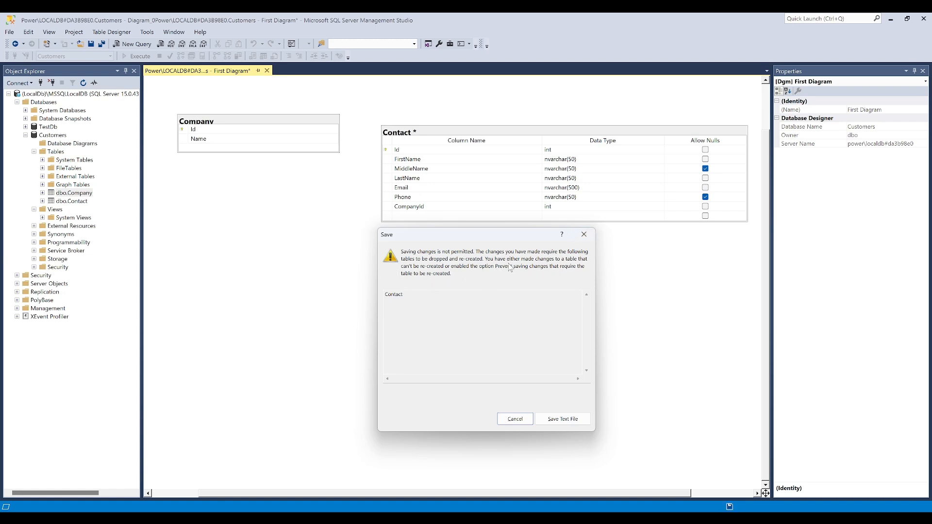
{"action": "left_click", "coordinate": [584, 234]}
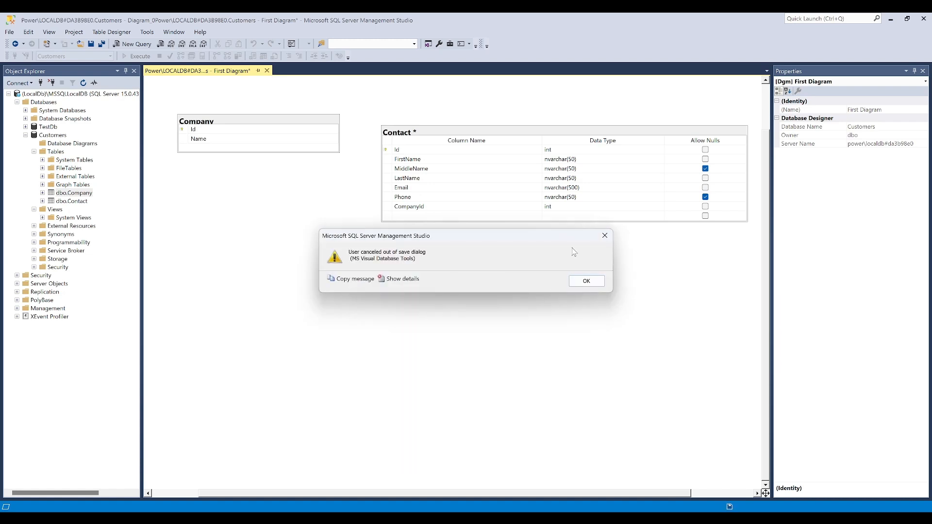
{"action": "left_click", "coordinate": [586, 281]}
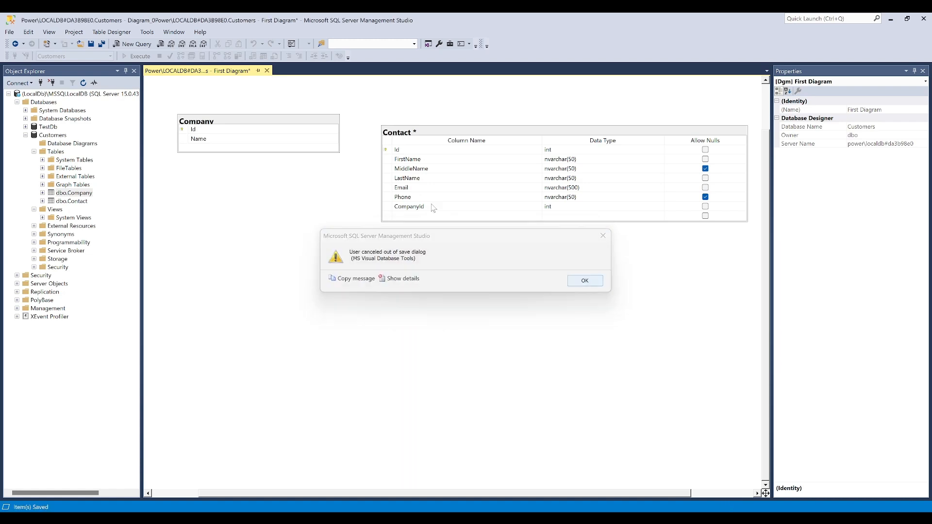
Turn off "Prevent saving changes that require table re-creation" in the Designers options and save the changed Contact table to the database
{"action": "left_click", "coordinate": [147, 32]}
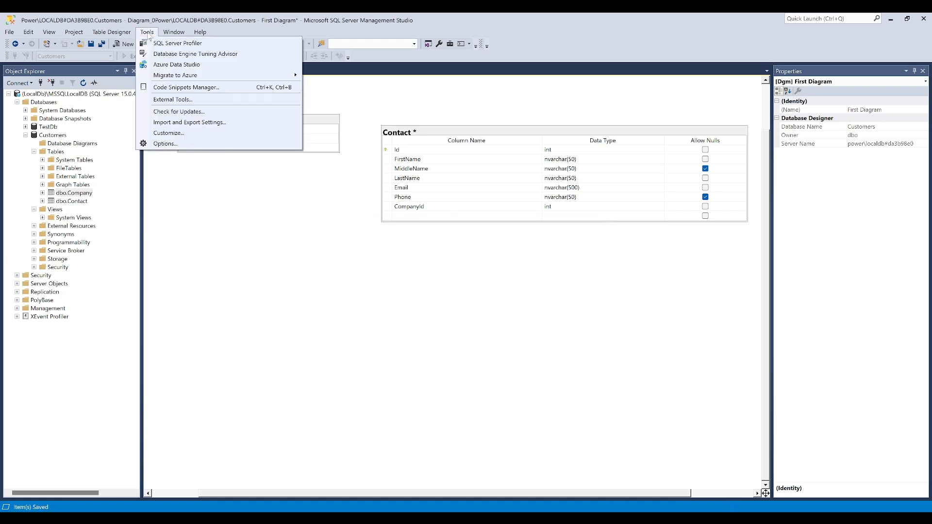
{"action": "left_click", "coordinate": [179, 145]}
{"action": "left_click", "coordinate": [346, 233]}
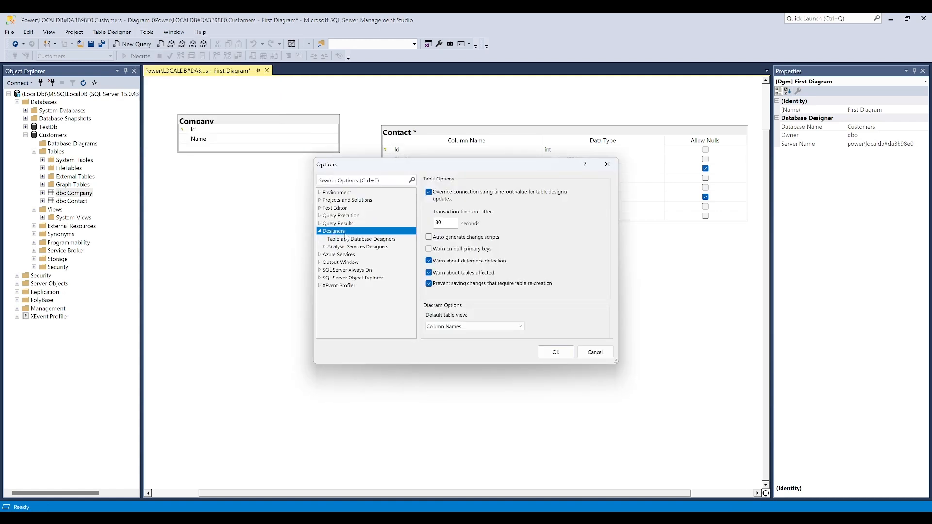
{"action": "left_click", "coordinate": [449, 285]}
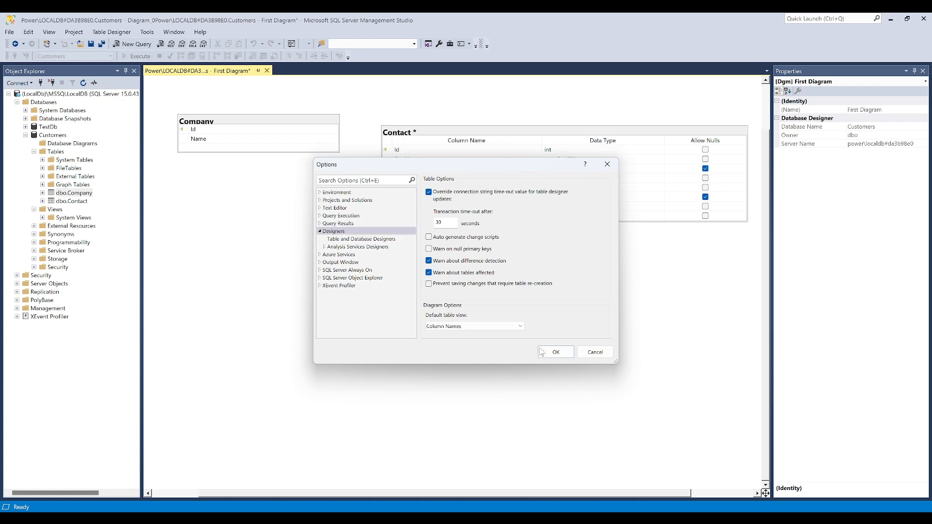
{"action": "left_click", "coordinate": [553, 353]}
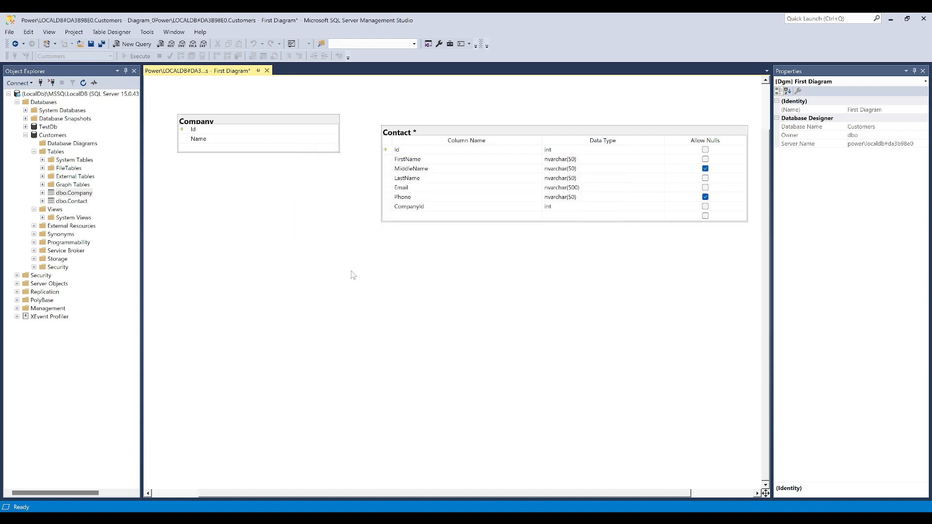
{"action": "key", "text": "ctrl+s"}
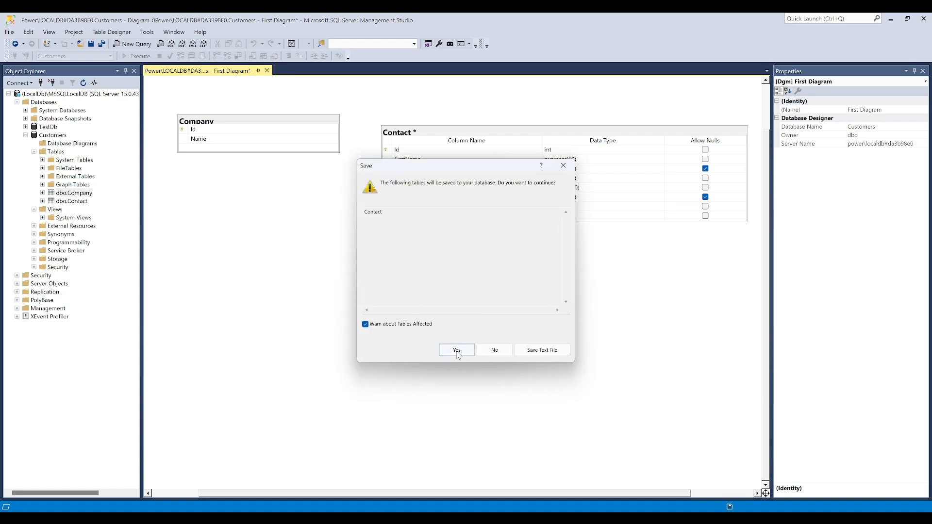
{"action": "key", "text": "Return"}
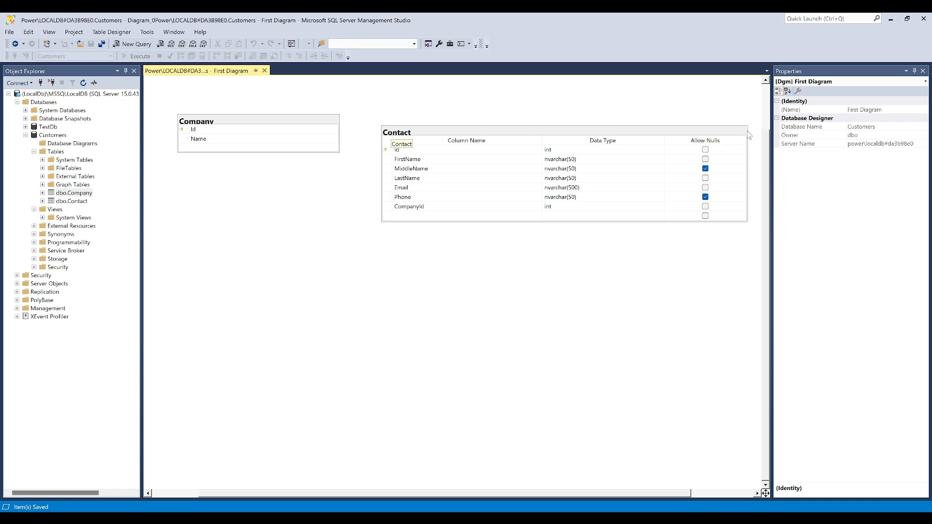
Make the Contact table narrower and taller in the diagram and start a foreign key relationship from its CompanyId column to Company's Id
{"action": "left_click_drag", "start_coordinate": [748, 131], "coordinate": [629, 131]}
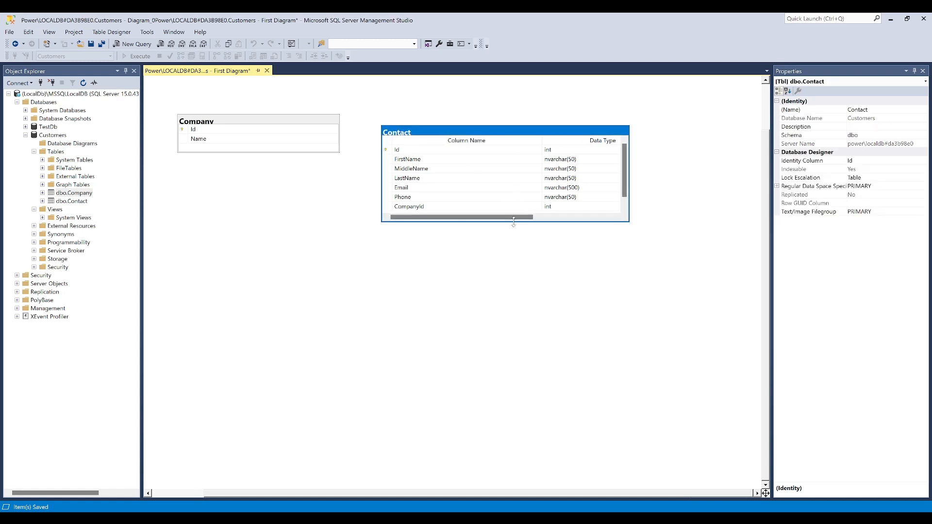
{"action": "left_click_drag", "start_coordinate": [514, 222], "coordinate": [464, 271]}
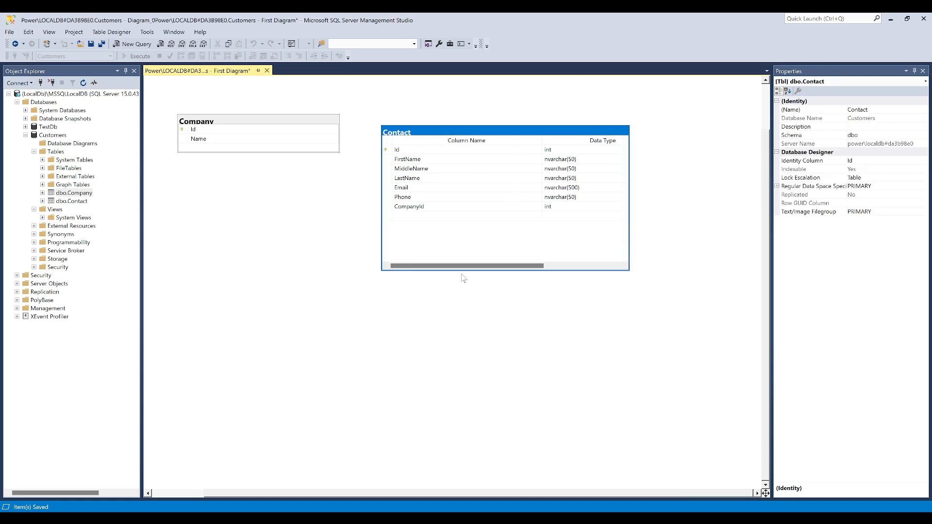
{"action": "left_click", "coordinate": [388, 208]}
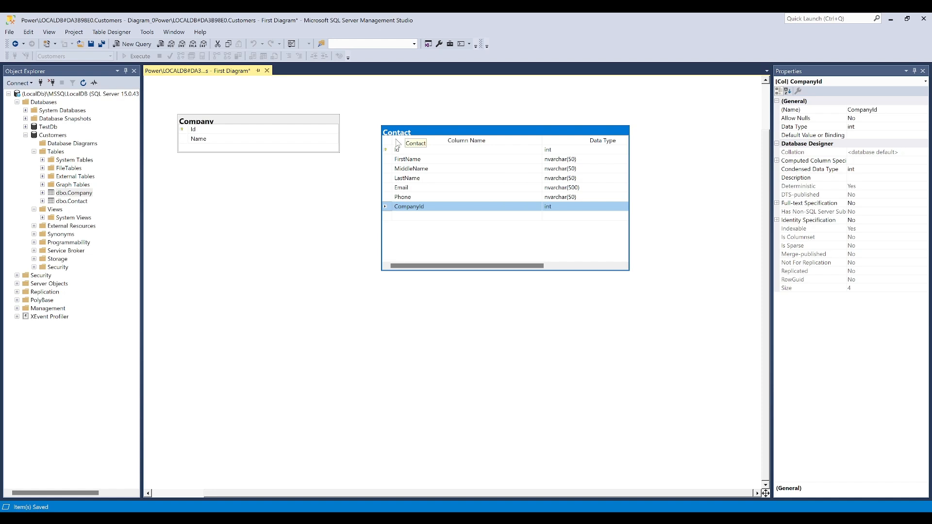
{"action": "left_click_drag", "start_coordinate": [388, 209], "coordinate": [194, 131]}
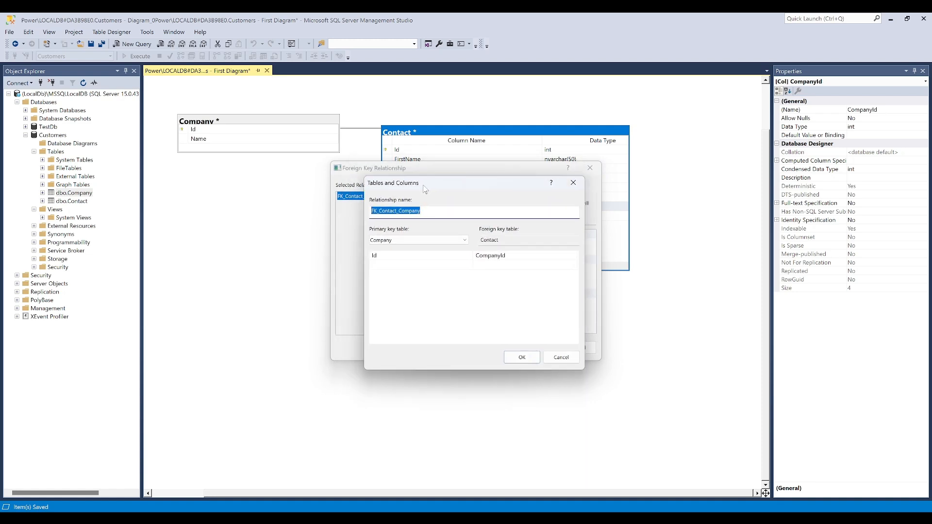
Check the column choices and accept relationship FK_Contact_Company, with Company's Id as primary key and Contact's CompanyId as foreign key
{"action": "left_click_drag", "start_coordinate": [423, 191], "coordinate": [427, 180]}
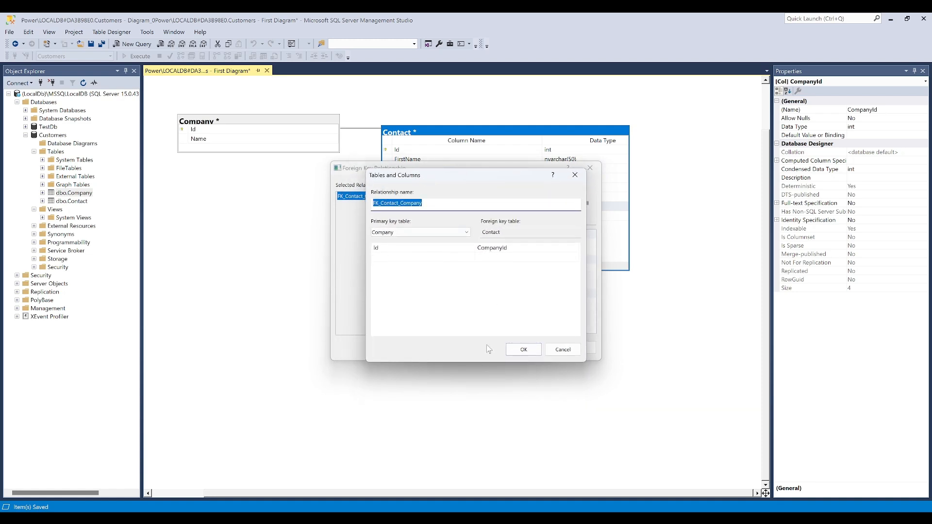
{"action": "left_click", "coordinate": [442, 249]}
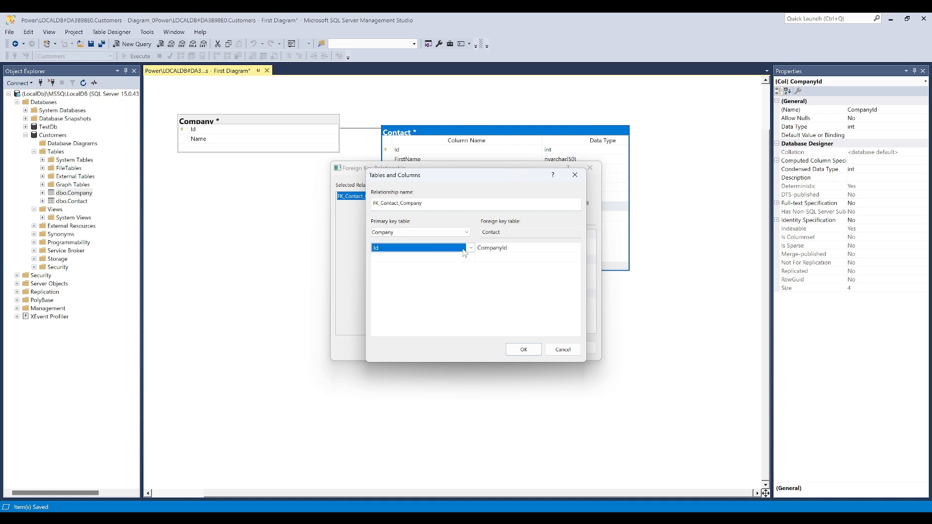
{"action": "left_click", "coordinate": [470, 248]}
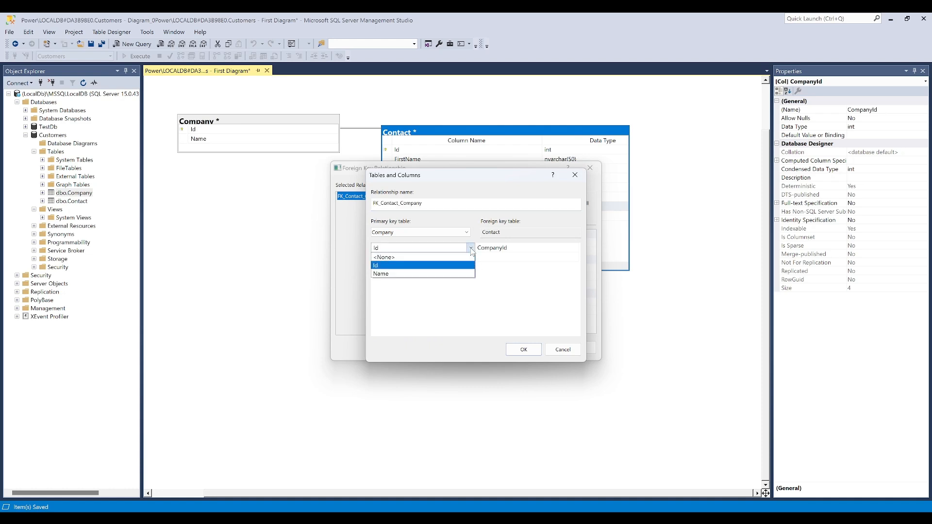
{"action": "left_click", "coordinate": [471, 250]}
{"action": "left_click", "coordinate": [542, 255]}
{"action": "left_click", "coordinate": [574, 250]}
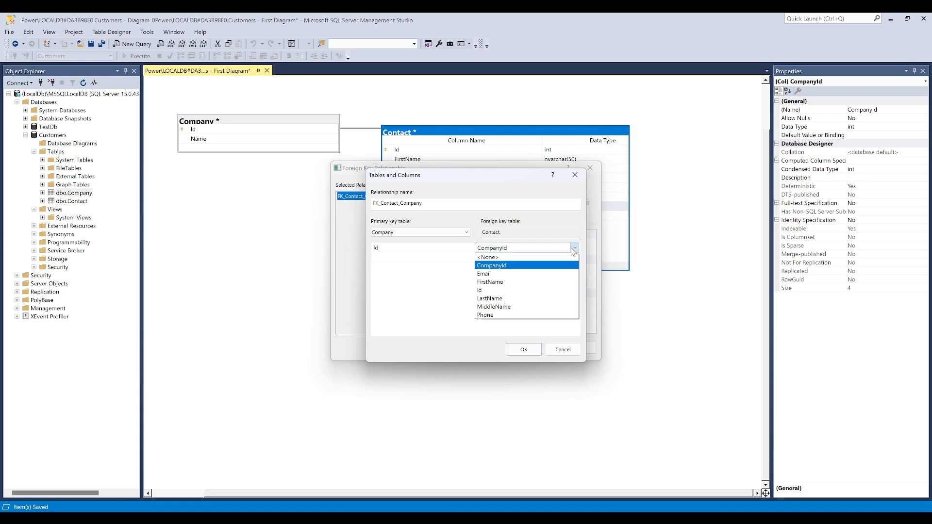
{"action": "left_click", "coordinate": [575, 249]}
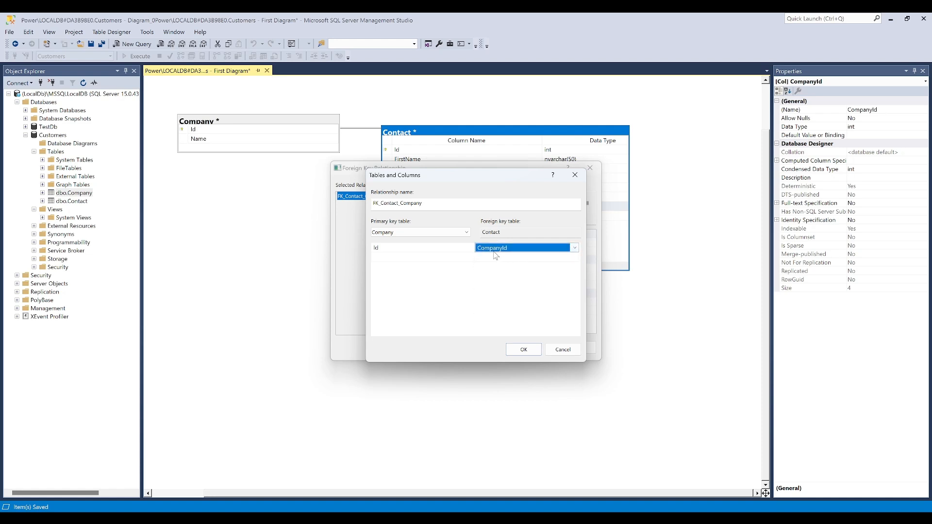
{"action": "left_click", "coordinate": [523, 350]}
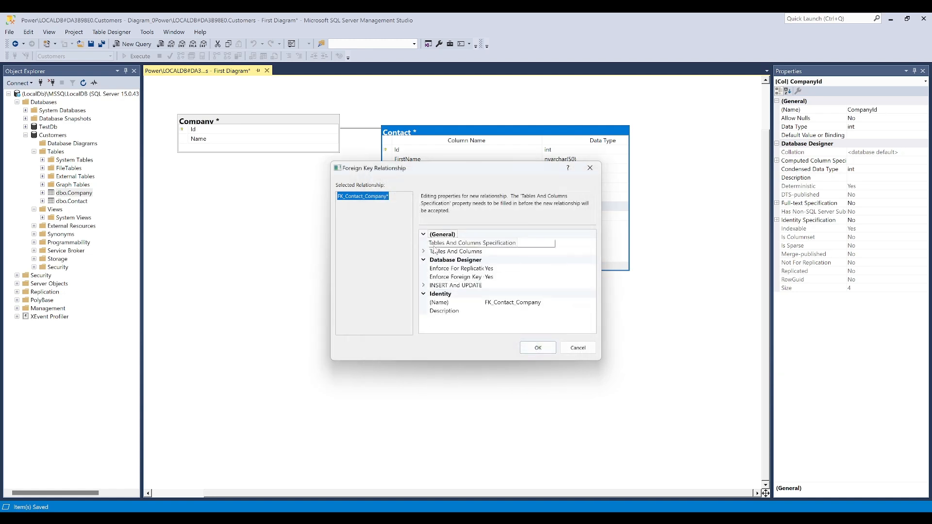
Set both the Delete Rule and the Update Rule of FK_Contact_Company to Cascade
{"action": "left_click", "coordinate": [424, 286]}
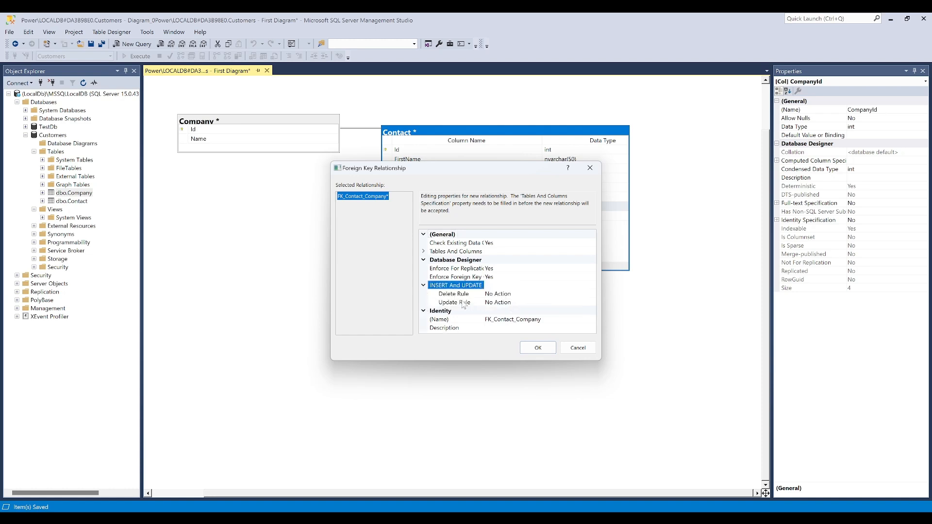
{"action": "left_click", "coordinate": [504, 295]}
{"action": "left_click", "coordinate": [592, 294]}
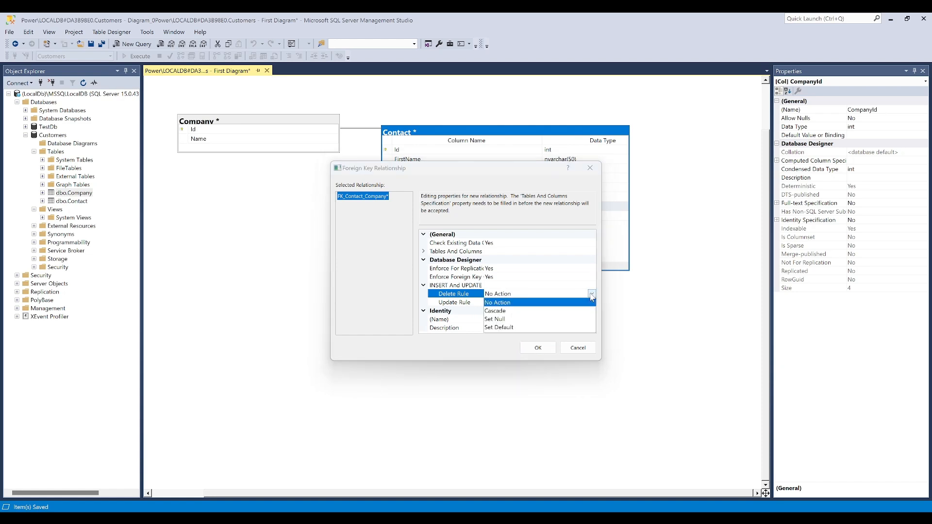
{"action": "left_click", "coordinate": [502, 311]}
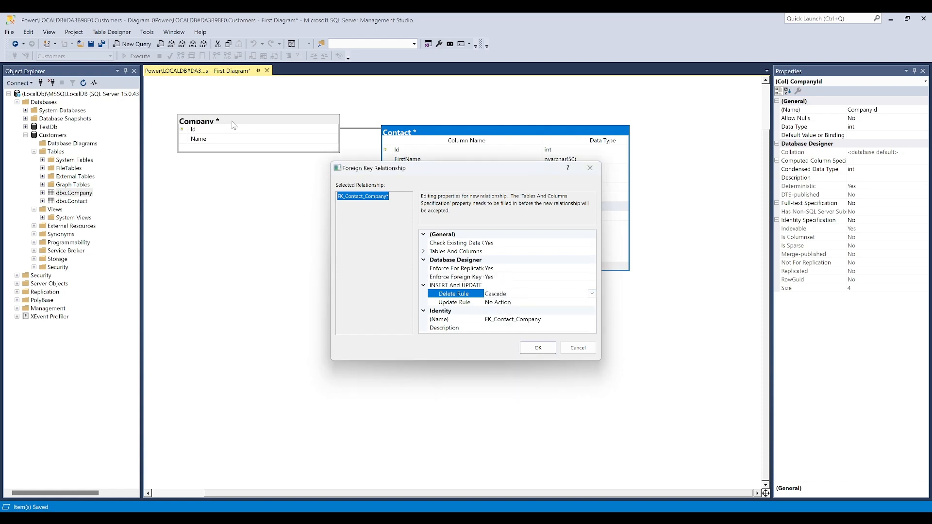
{"action": "left_click", "coordinate": [536, 303]}
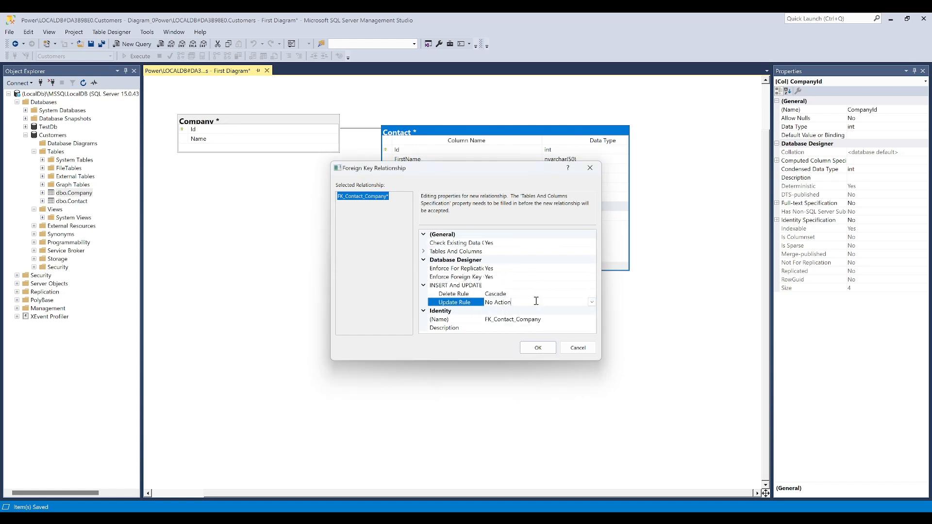
{"action": "left_click", "coordinate": [593, 302]}
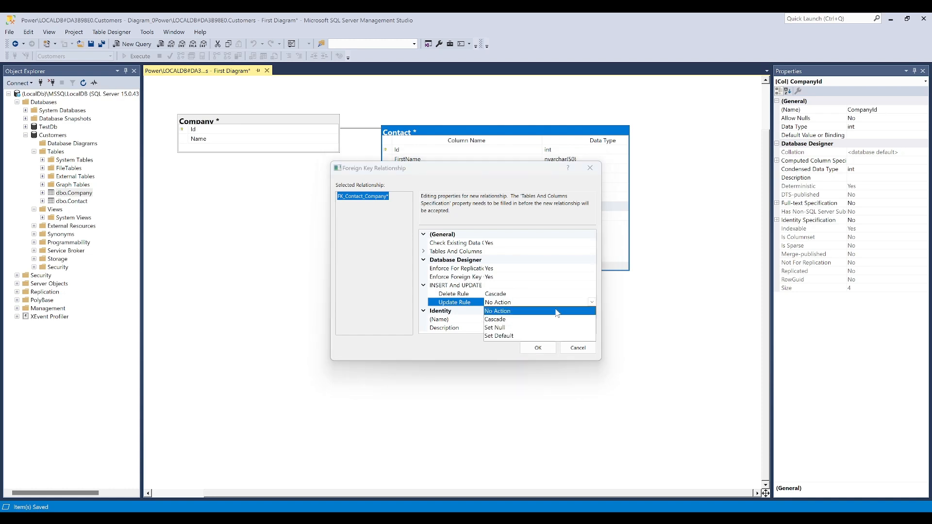
{"action": "left_click", "coordinate": [496, 319]}
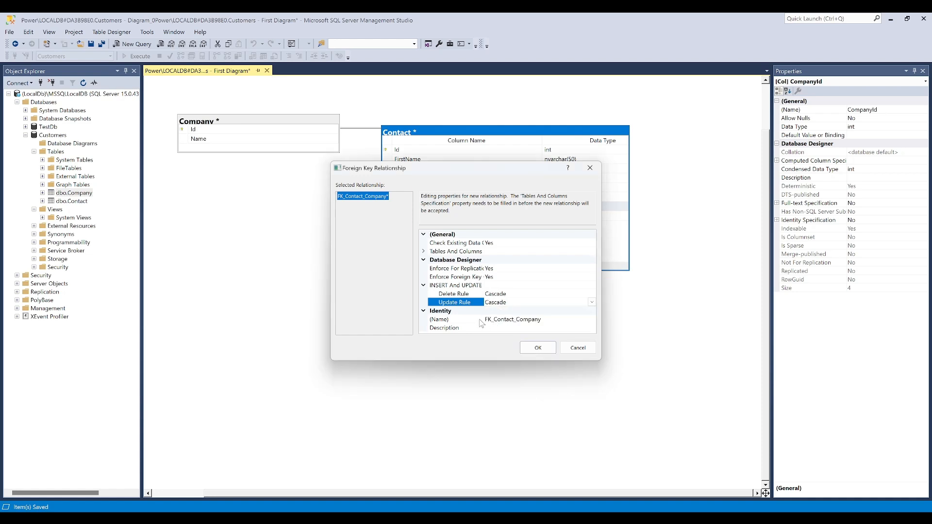
{"action": "left_click_drag", "start_coordinate": [408, 163], "coordinate": [346, 222]}
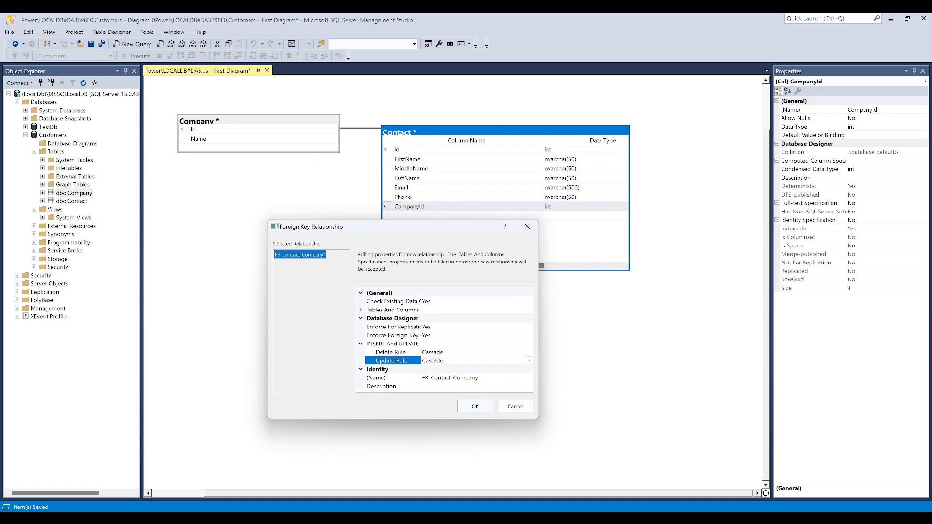
Accept the FK_Contact_Company relationship and save the diagram with the changed Company and Contact tables to the database
{"action": "left_click", "coordinate": [479, 410]}
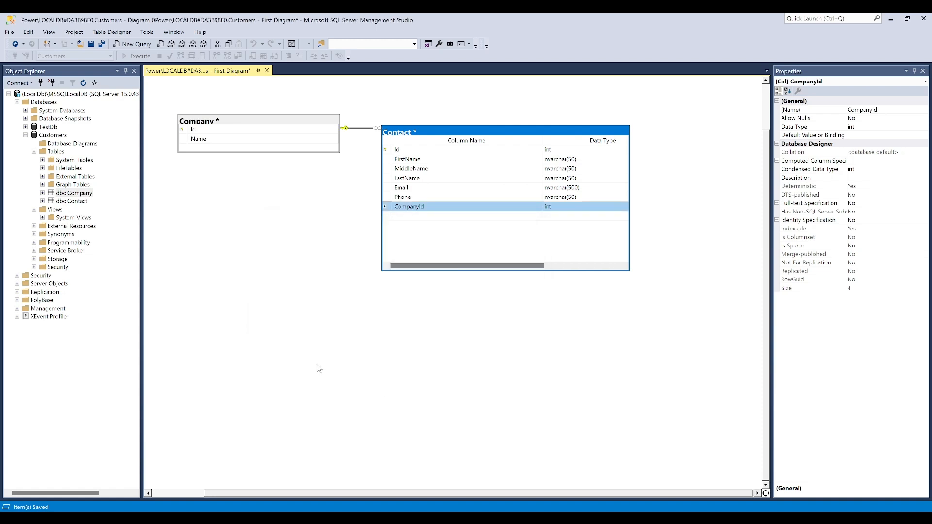
{"action": "right_click", "coordinate": [321, 264]}
{"action": "left_click", "coordinate": [290, 249]}
{"action": "key", "text": "ctrl+s"}
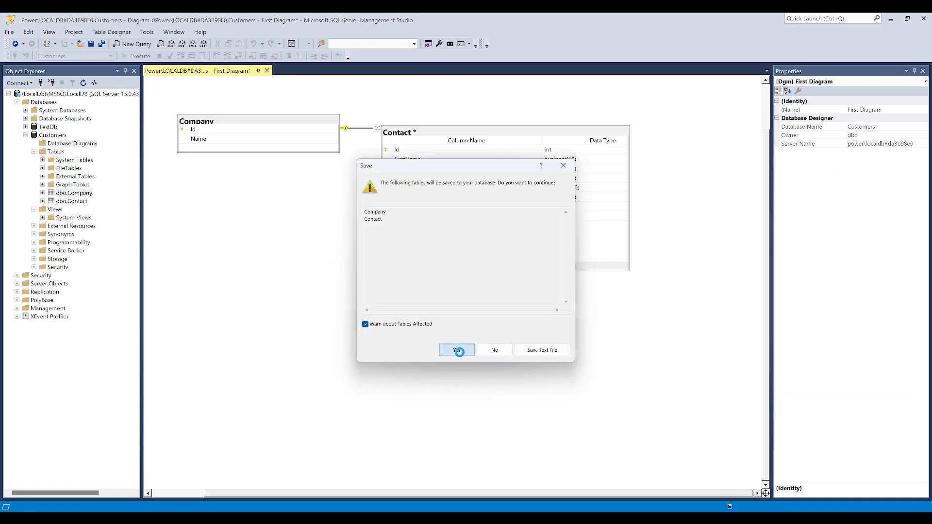
{"action": "left_click", "coordinate": [456, 350]}
{"action": "left_click", "coordinate": [364, 127]}
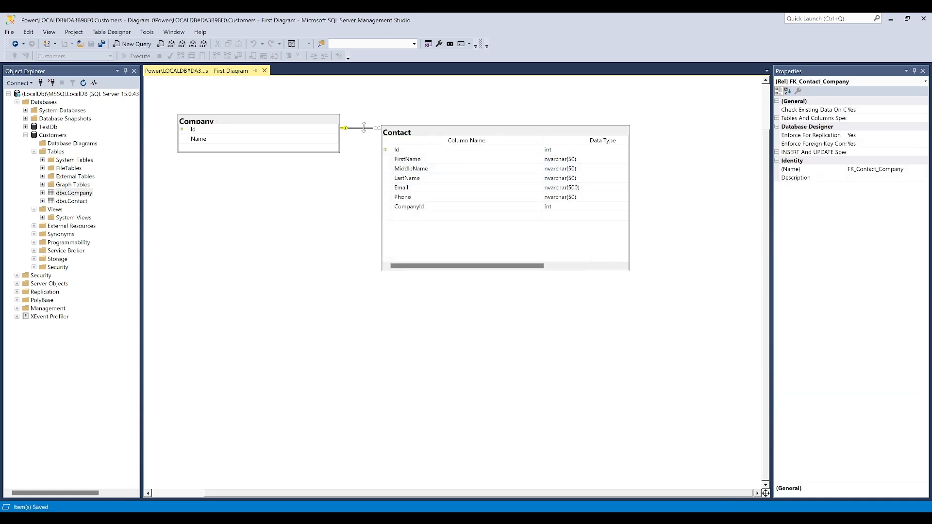
Show only the column names in the Contact table and align its upper edge with the Company table
{"action": "right_click", "coordinate": [401, 139]}
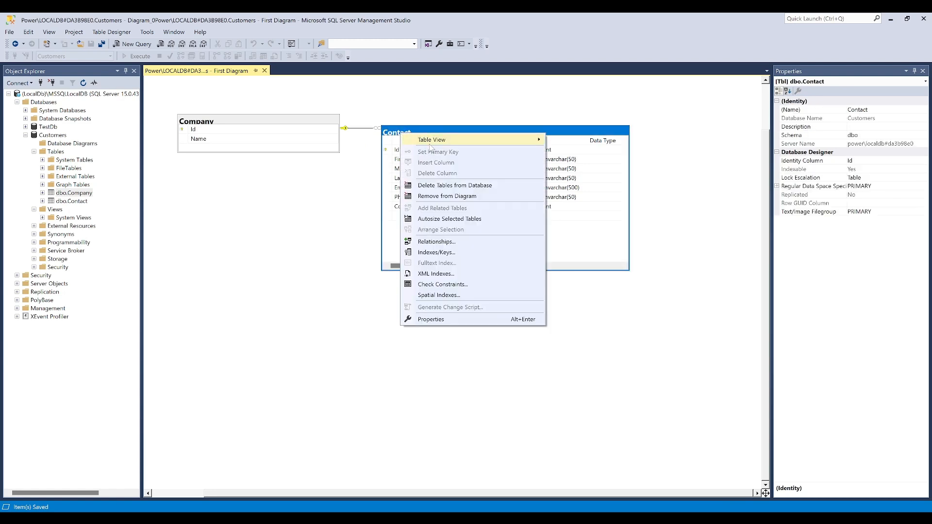
{"action": "mouse_move", "coordinate": [437, 142]}
{"action": "left_click", "coordinate": [612, 155]}
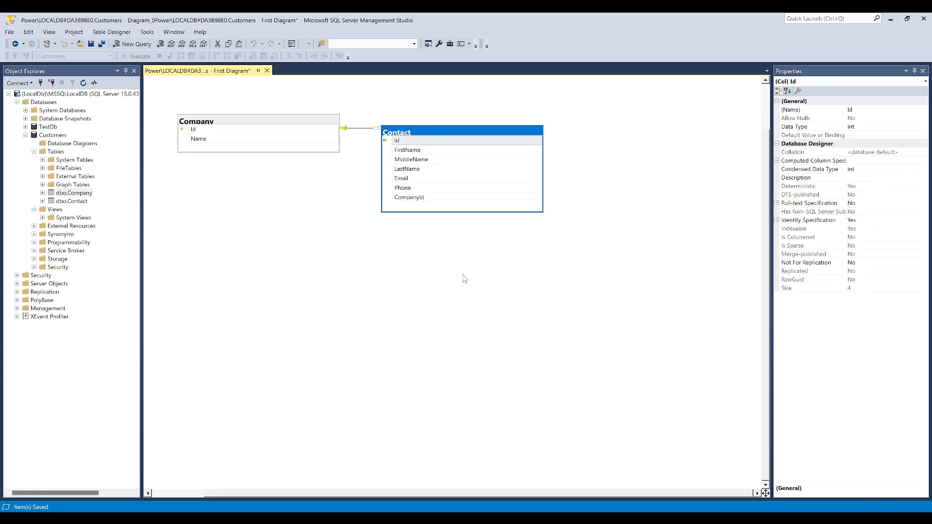
{"action": "left_click", "coordinate": [384, 295]}
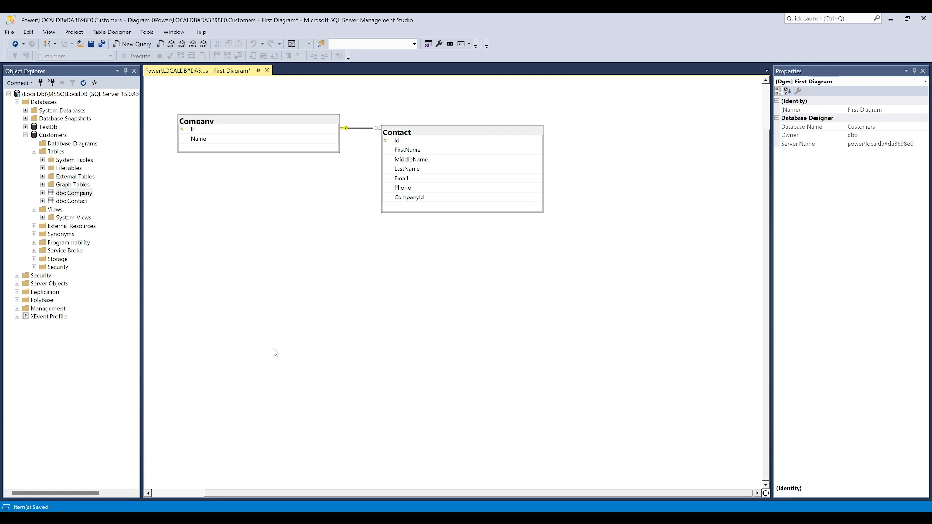
{"action": "left_click_drag", "start_coordinate": [402, 140], "coordinate": [402, 130]}
{"action": "left_click", "coordinate": [325, 218]}
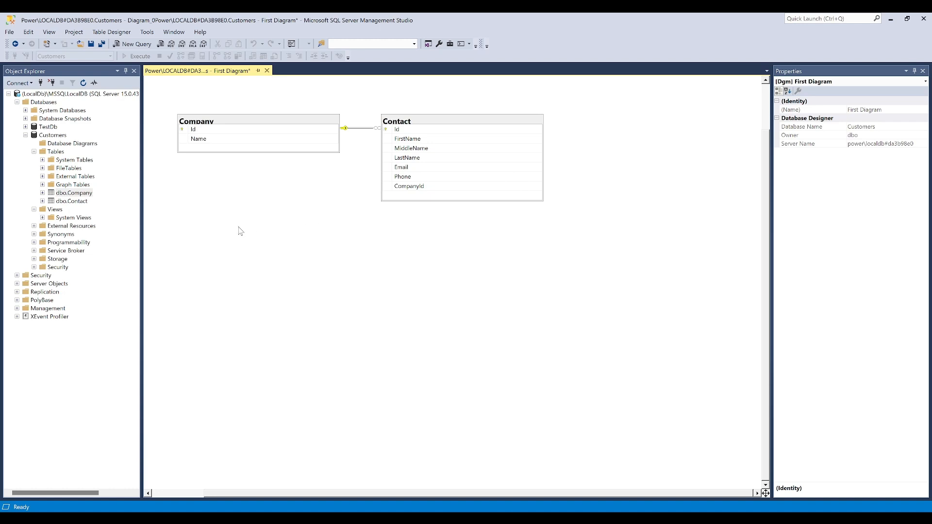
Create a new table named Address in the empty area below the Company and Contact tables
{"action": "right_click", "coordinate": [291, 259]}
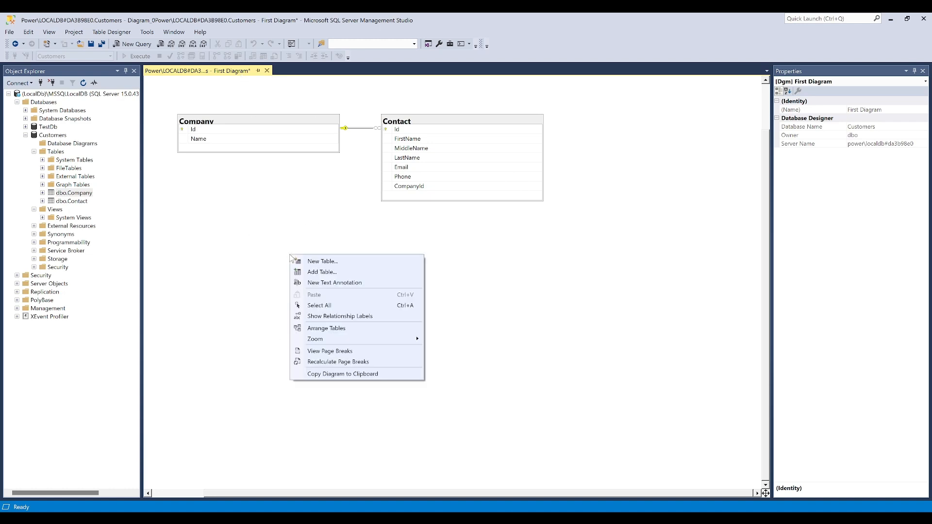
{"action": "left_click", "coordinate": [320, 261]}
{"action": "type", "text": "Ad"}
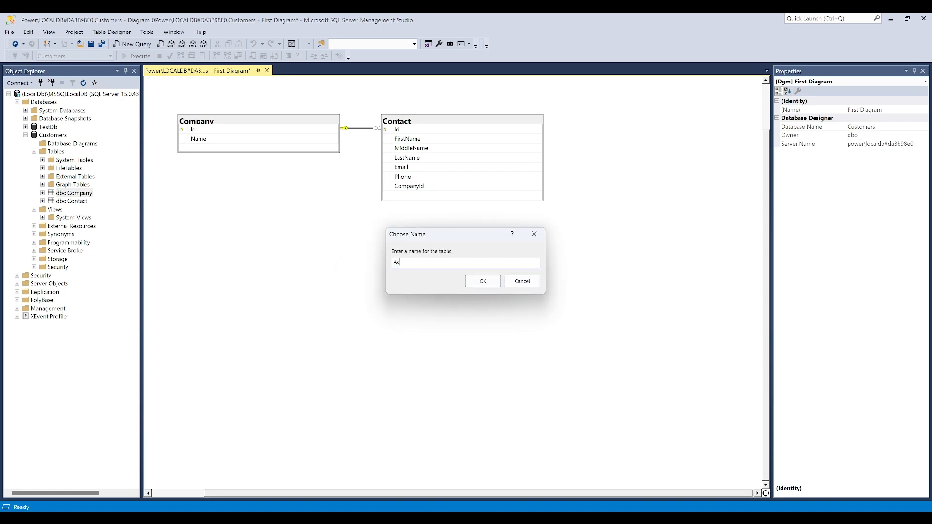
{"action": "type", "text": "dress"}
{"action": "left_click", "coordinate": [482, 282]}
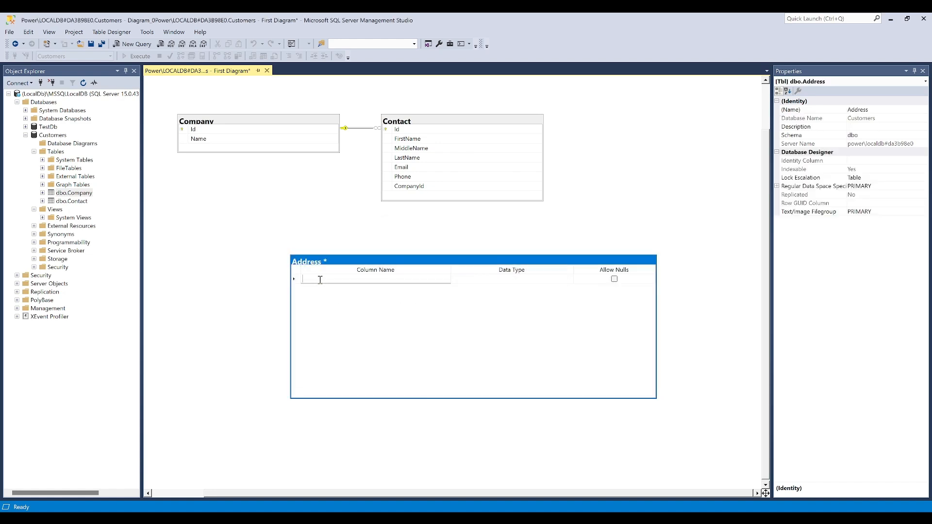
Add an Id column of type int that does not allow nulls to the Address table
{"action": "type", "text": "Id"}
{"action": "key", "text": "Tab"}
{"action": "type", "text": "int"}
{"action": "key", "text": "Tab"}
{"action": "key", "text": "space"}
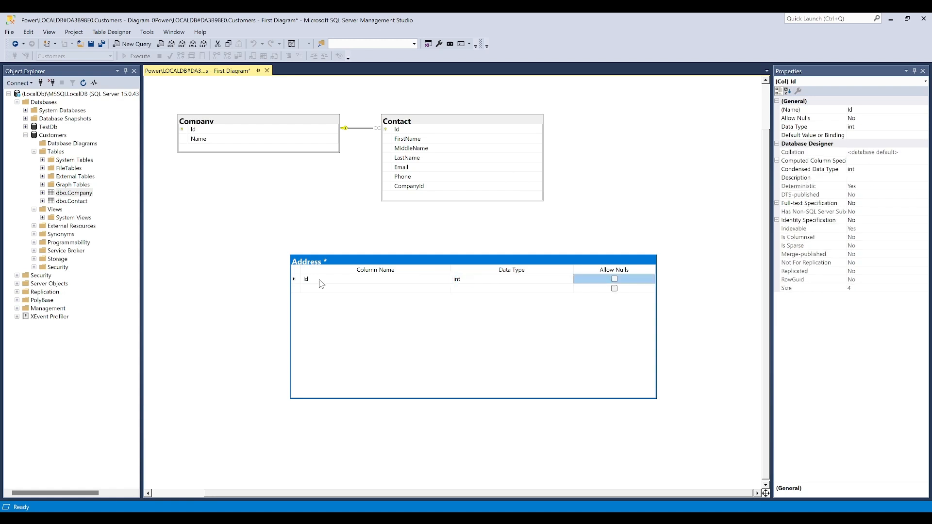
Make the Address table's Id column an identity column and set it as the primary key
{"action": "left_click", "coordinate": [324, 280]}
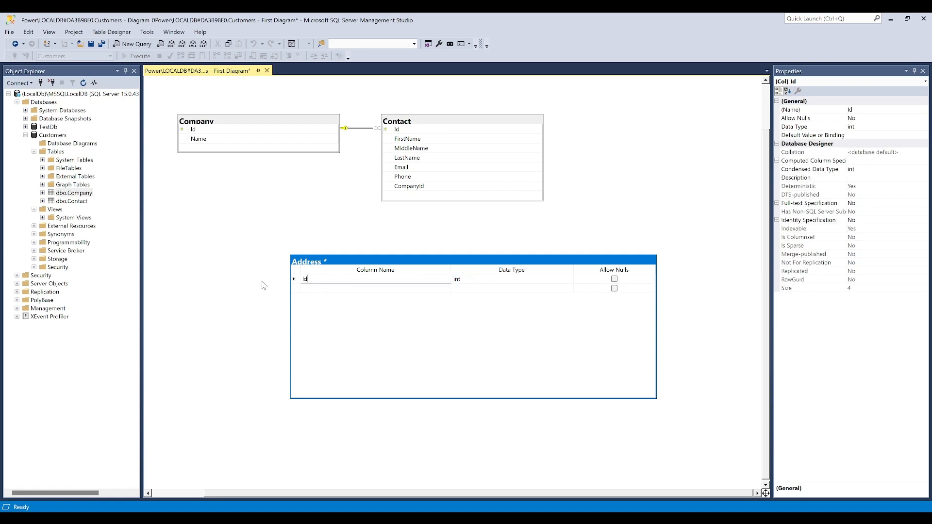
{"action": "left_click", "coordinate": [294, 279]}
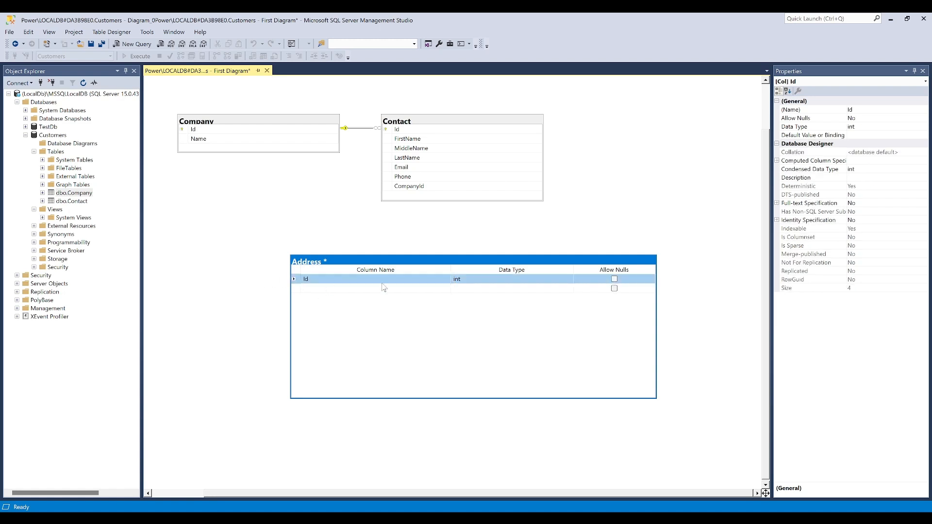
{"action": "left_click", "coordinate": [777, 220]}
{"action": "left_click", "coordinate": [882, 230]}
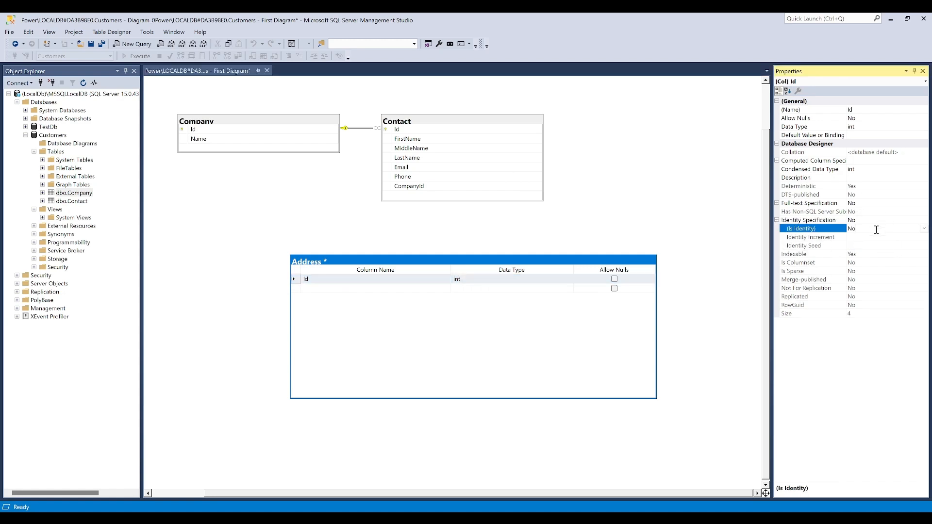
{"action": "left_click", "coordinate": [924, 228]}
{"action": "left_click", "coordinate": [859, 245]}
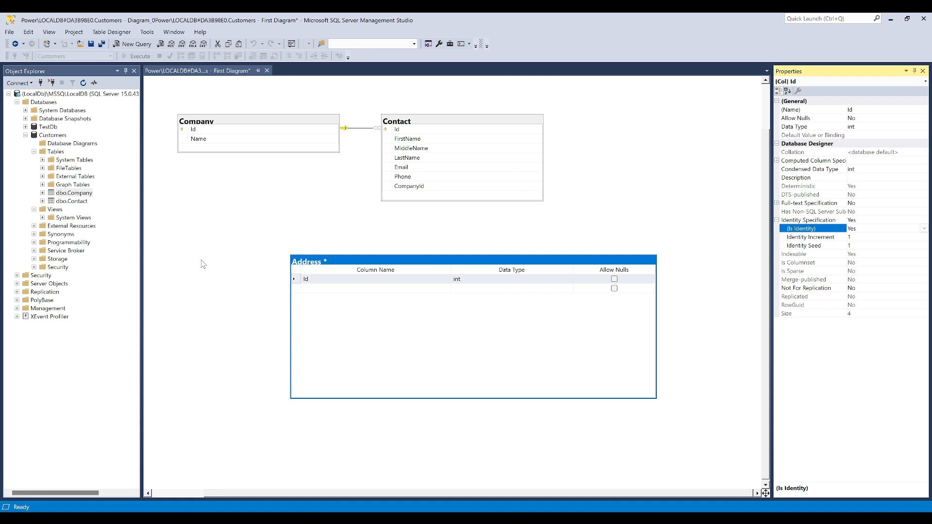
{"action": "right_click", "coordinate": [298, 281]}
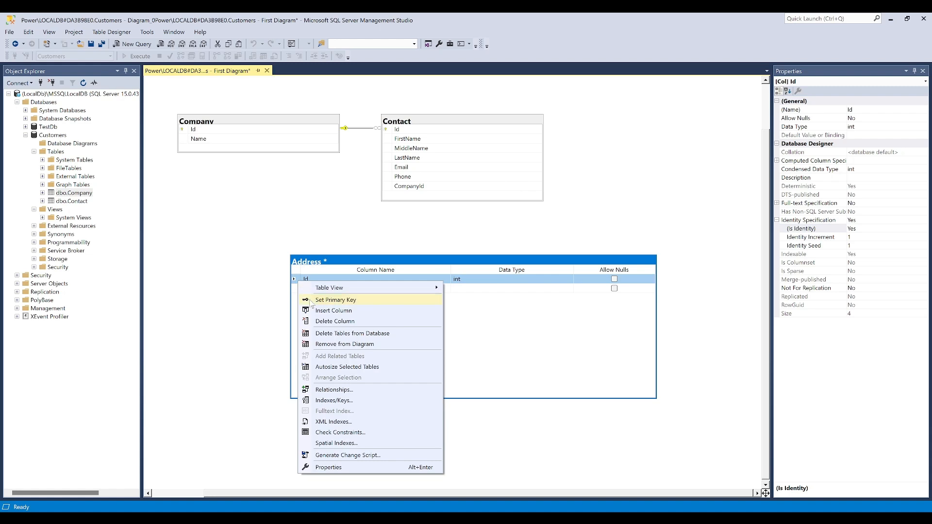
{"action": "left_click", "coordinate": [311, 301]}
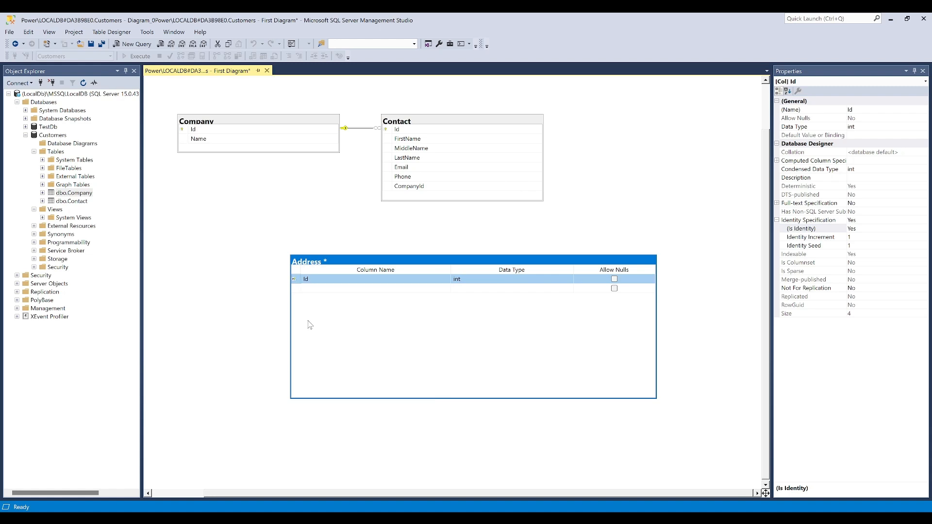
Add a StreetNumber column of type nvarchar(50) that does not allow nulls to the Address table
{"action": "left_click", "coordinate": [309, 289]}
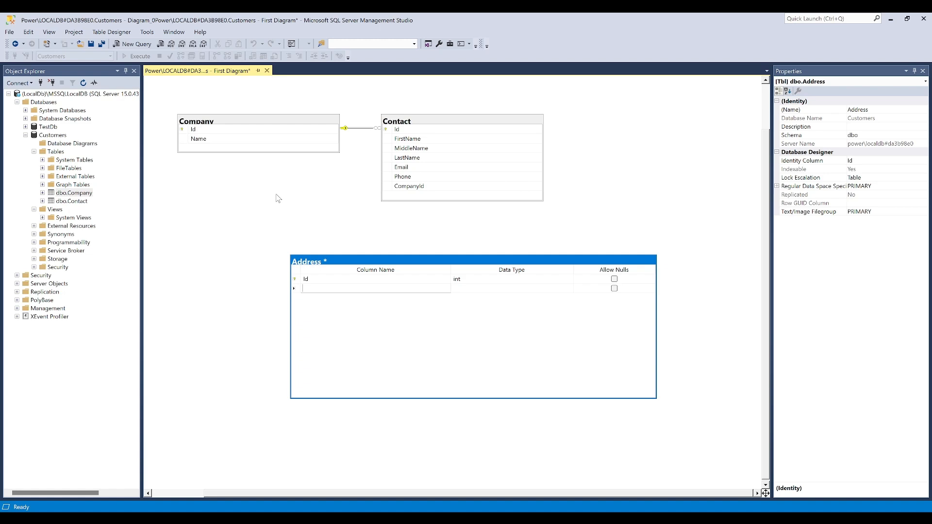
{"action": "type", "text": "StreetNumber"}
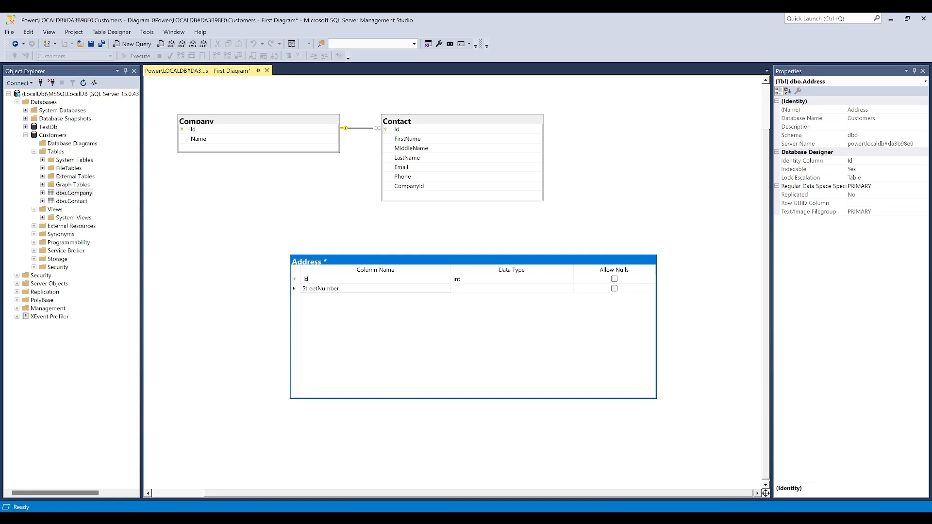
{"action": "key", "text": "Tab"}
{"action": "type", "text": "nvarchar(50)"}
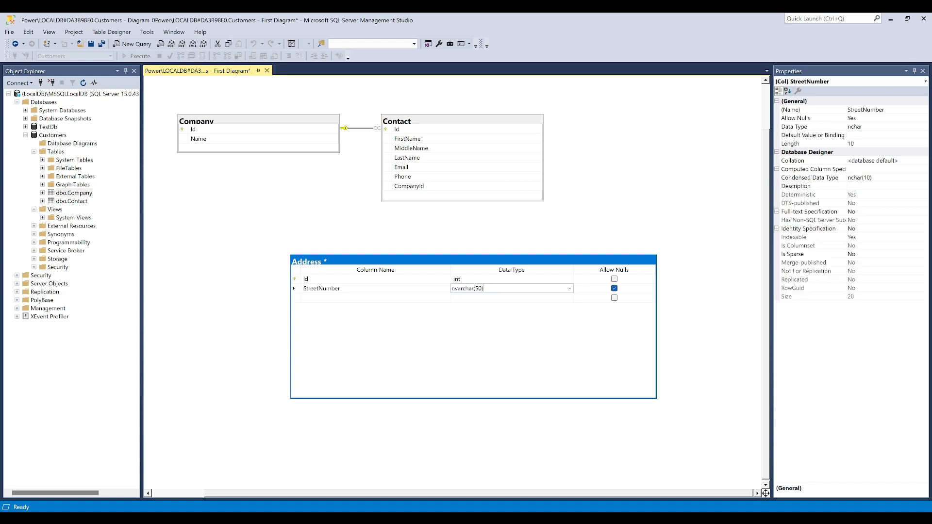
{"action": "key", "text": "Tab"}
{"action": "key", "text": "space"}
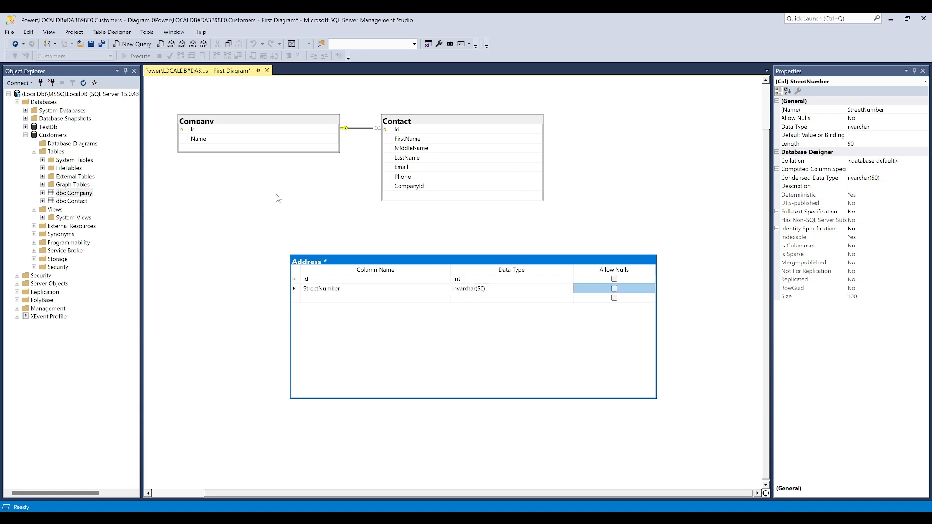
Add a StreetName column of type nvarchar(500) that does not allow nulls to the Address table
{"action": "key", "text": "Tab"}
{"action": "type", "text": "StreetName"}
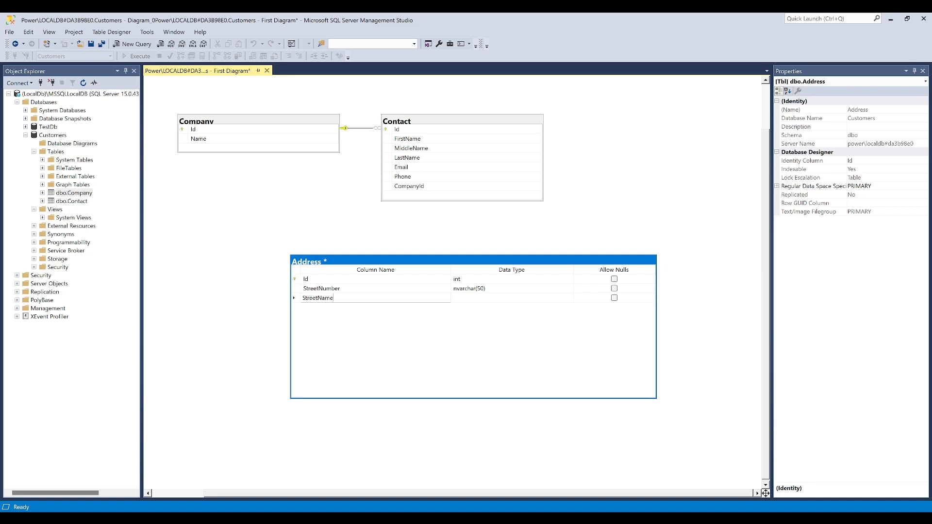
{"action": "key", "text": "Tab"}
{"action": "type", "text": "nva"}
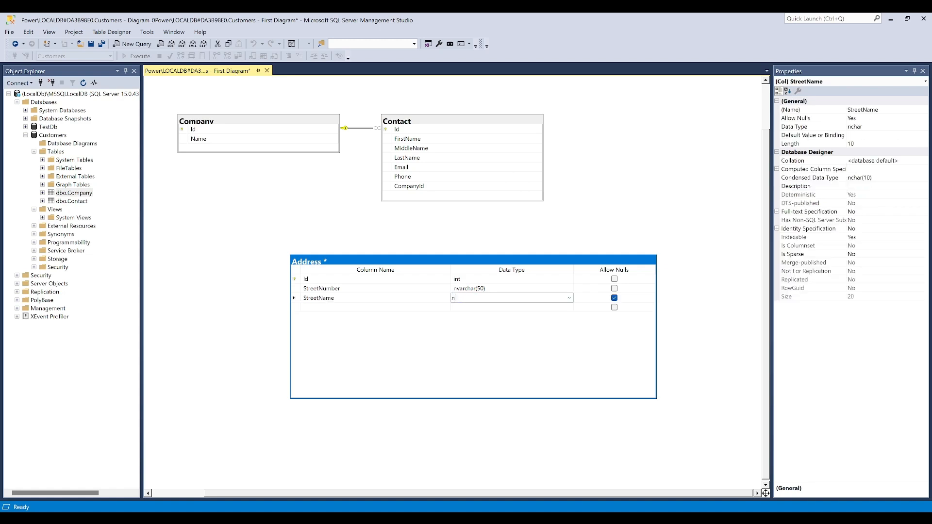
{"action": "key", "text": "End"}
{"action": "key", "text": "Left"}
{"action": "type", "text": "0"}
{"action": "key", "text": "Tab"}
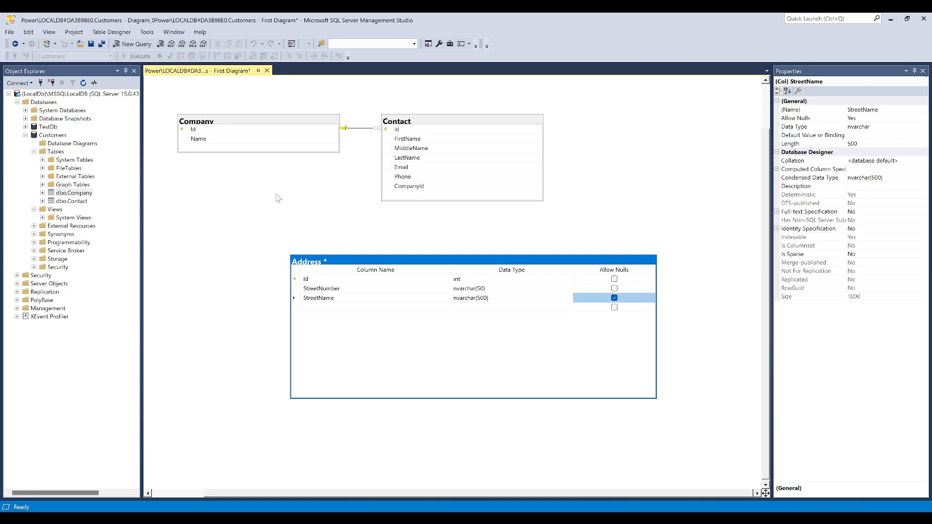
{"action": "key", "text": "space"}
Add an AddressLine2 column of type nvarchar(50) to the Address table, leaving nulls allowed
{"action": "key", "text": "Tab"}
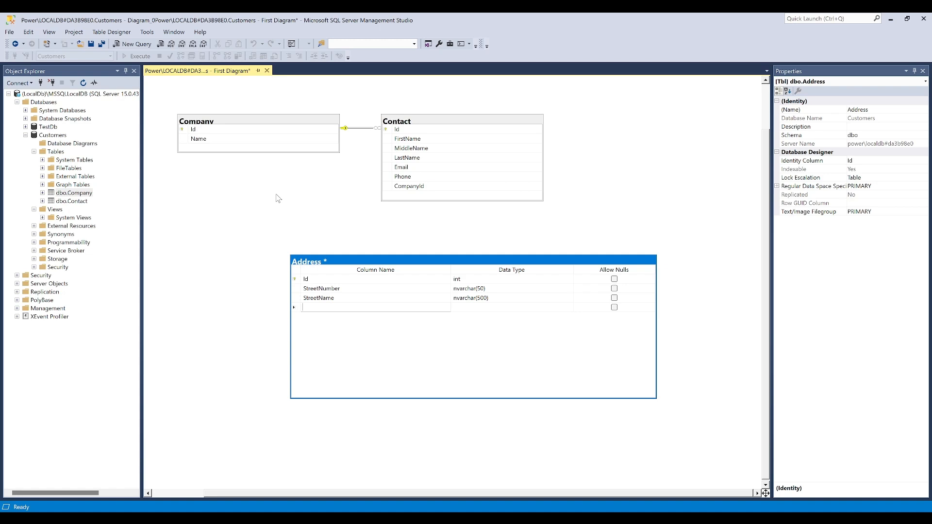
{"action": "type", "text": "AddressLine2"}
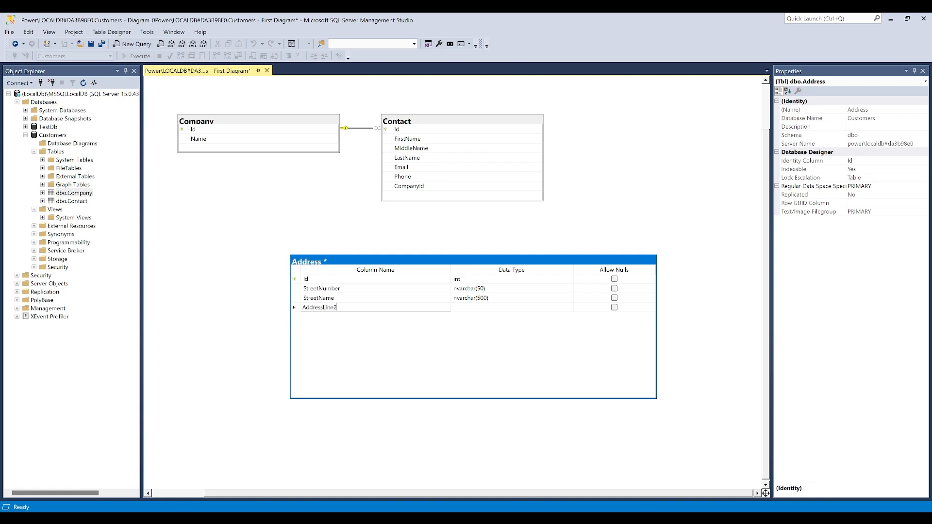
{"action": "key", "text": "Tab"}
{"action": "type", "text": "nvarchar(50)"}
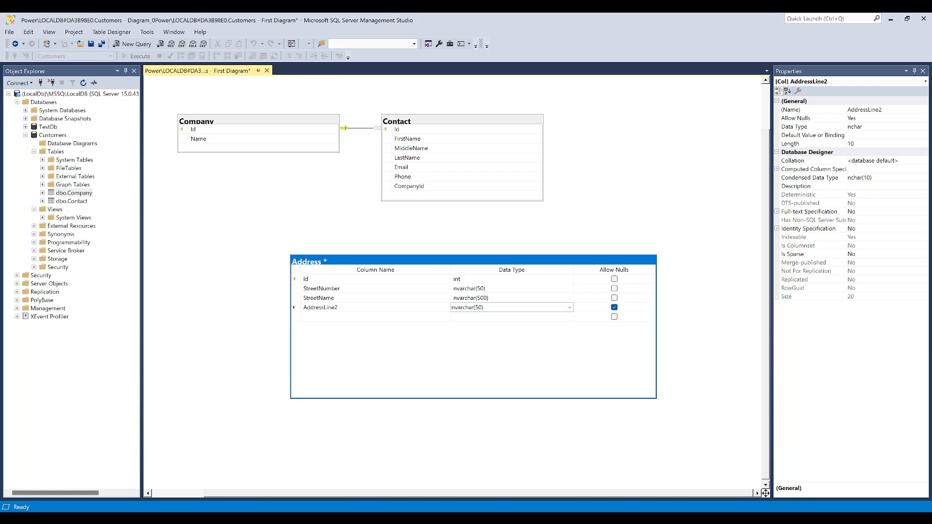
{"action": "key", "text": "Tab"}
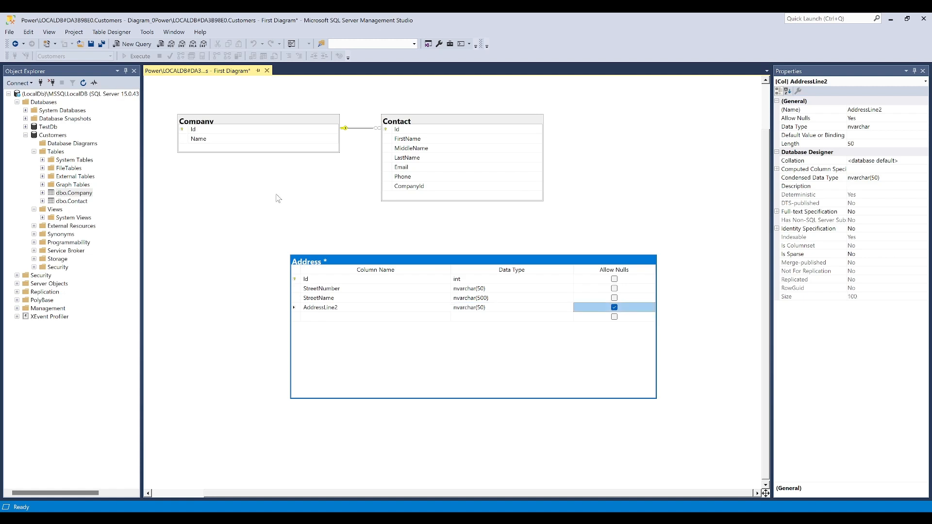
Add a City column of type nvarchar(100) that does not allow nulls to the Address table
{"action": "key", "text": "Tab"}
{"action": "type", "text": "City"}
{"action": "key", "text": "Tab"}
{"action": "type", "text": "nvar"}
{"action": "key", "text": "Right"}
{"action": "key", "text": "Left"}
{"action": "key", "text": "Left"}
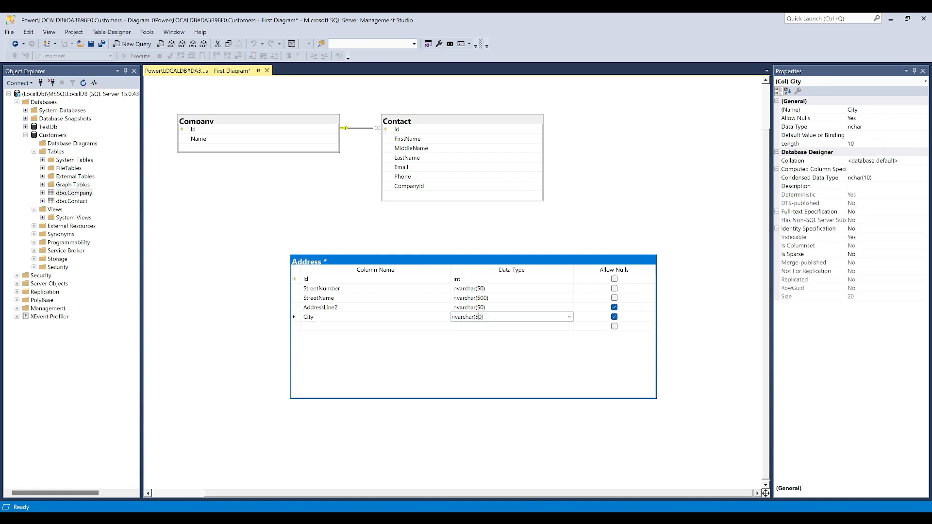
{"action": "key", "text": "BackSpace"}
{"action": "type", "text": "10"}
{"action": "key", "text": "Tab"}
{"action": "key", "text": "space"}
Add a State column of type nvarchar(50) to the Address table, leaving nulls allowed
{"action": "key", "text": "Tab"}
{"action": "type", "text": "State"}
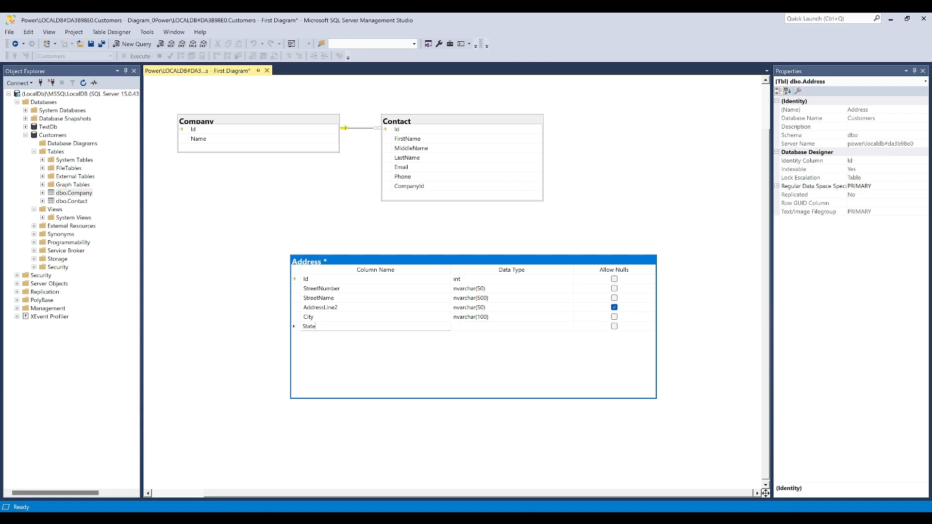
{"action": "key", "text": "Tab"}
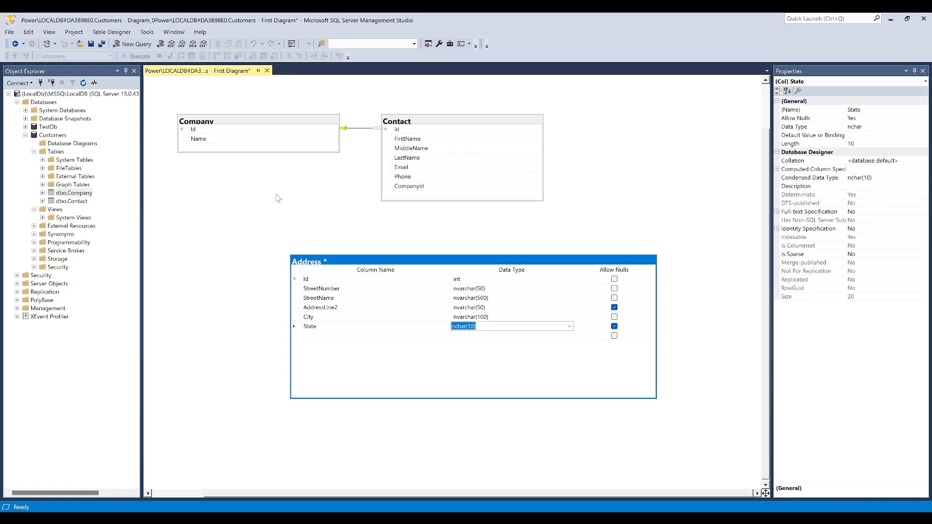
{"action": "type", "text": "nvar"}
{"action": "key", "text": "End"}
{"action": "key", "text": "Tab"}
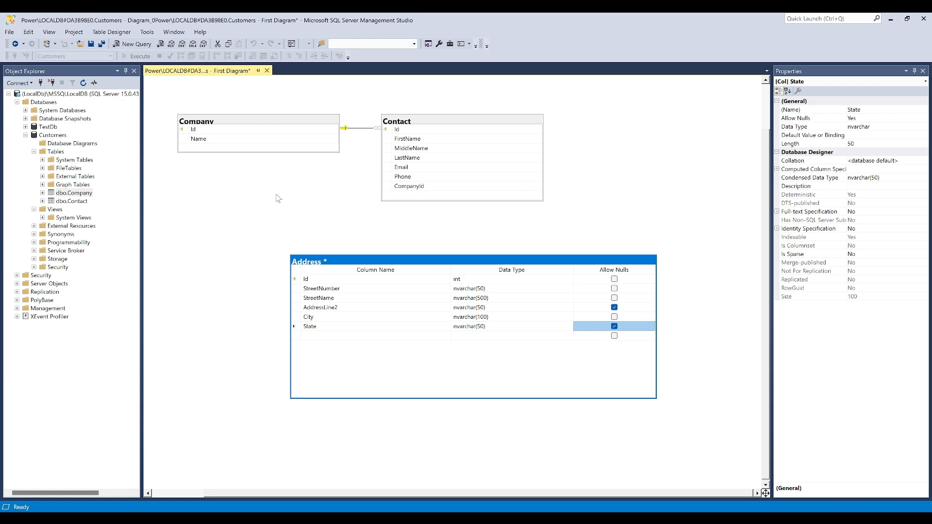
Add a Country column of type nvarchar(100) that does not allow nulls to the Address table
{"action": "key", "text": "Tab"}
{"action": "type", "text": "Co"}
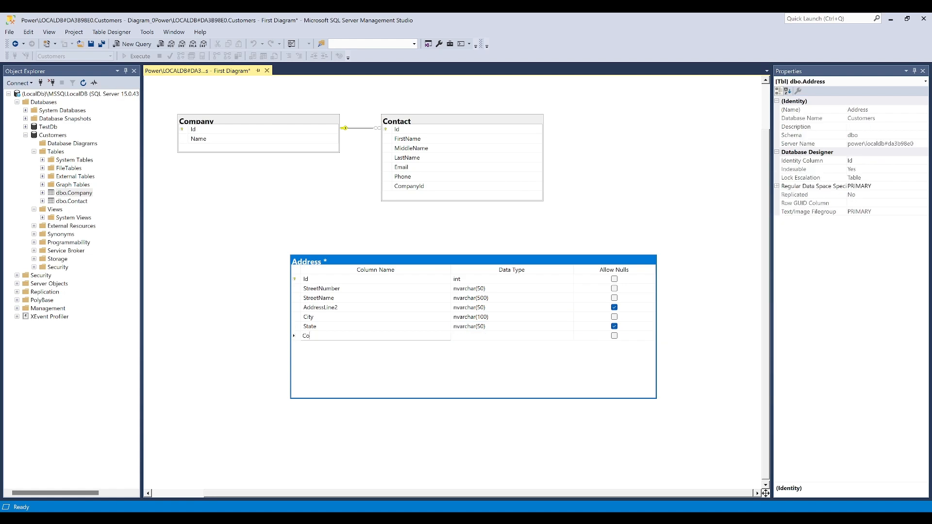
{"action": "type", "text": "untry"}
{"action": "key", "text": "Tab"}
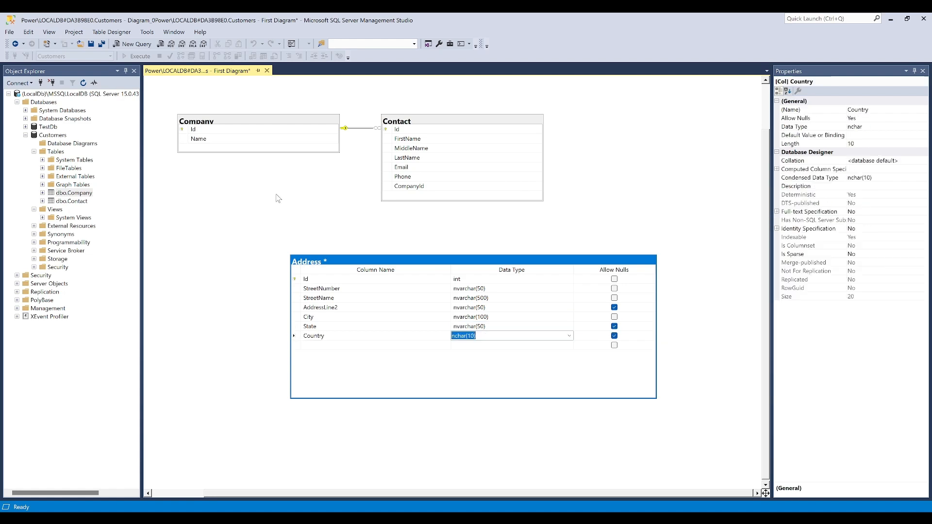
{"action": "type", "text": "nvarchar(50)"}
{"action": "key", "text": "BackSpace"}
{"action": "type", "text": "10"}
{"action": "key", "text": "Tab"}
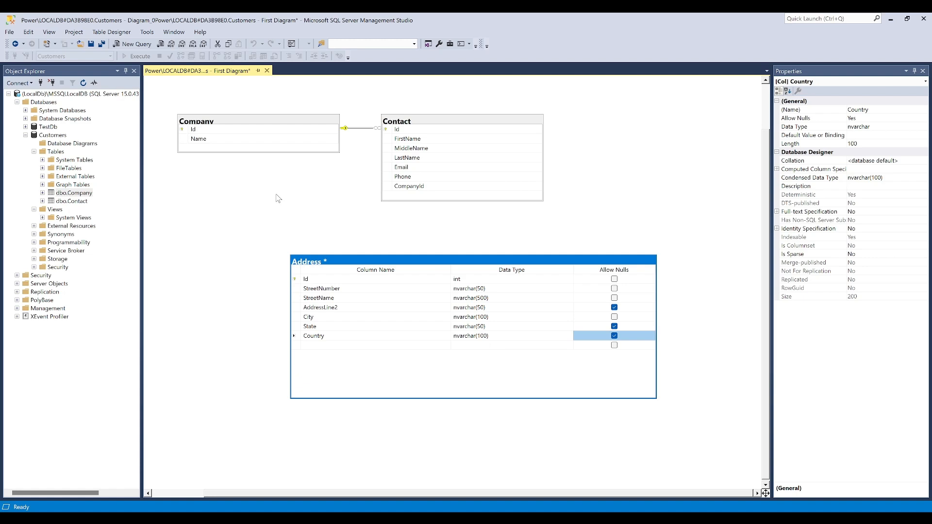
{"action": "key", "text": "space"}
Move the Address table beneath the Company table in the diagram and save the diagram with its table changes
{"action": "left_click_drag", "start_coordinate": [395, 262], "coordinate": [299, 251]}
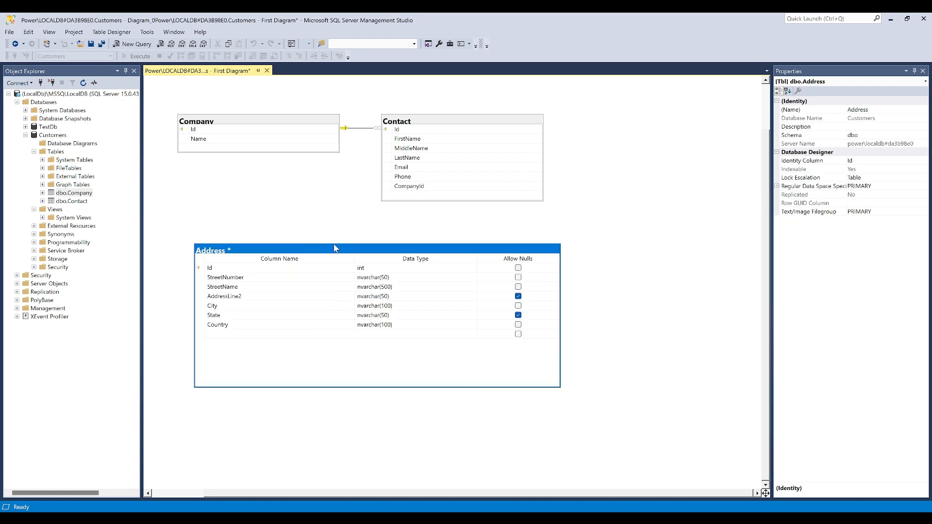
{"action": "right_click", "coordinate": [308, 252]}
{"action": "left_click", "coordinate": [309, 226]}
{"action": "key", "text": "ctrl+s"}
{"action": "left_click", "coordinate": [453, 337]}
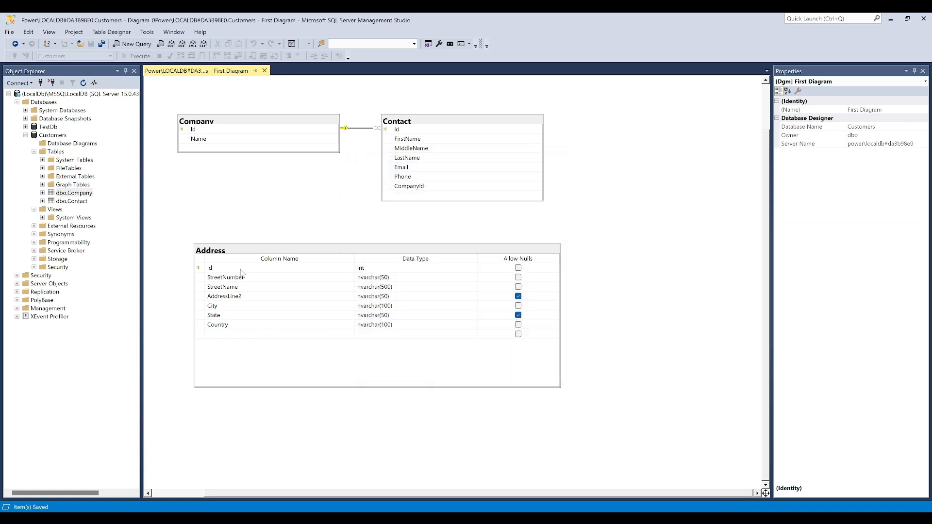
Refresh the Customers database's Tables folder and select the dbo.Address table
{"action": "right_click", "coordinate": [88, 185]}
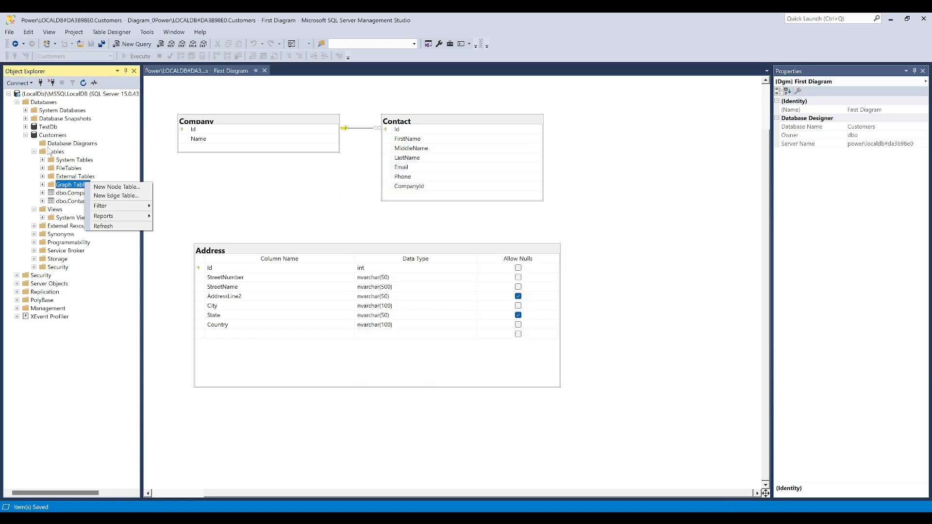
{"action": "right_click", "coordinate": [50, 151]}
{"action": "left_click", "coordinate": [87, 197]}
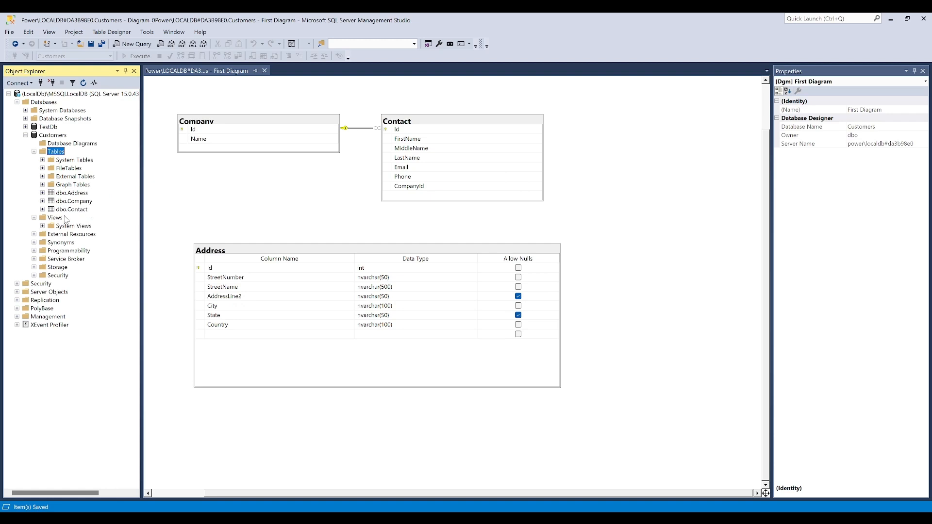
{"action": "left_click", "coordinate": [73, 193]}
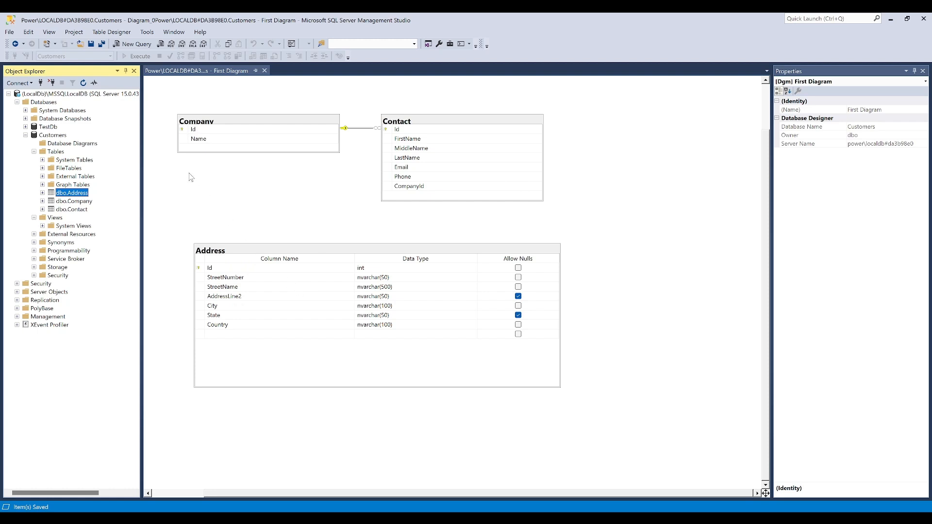
Change the Company table's view in the diagram to show column names, data types and null settings
{"action": "right_click", "coordinate": [197, 122]}
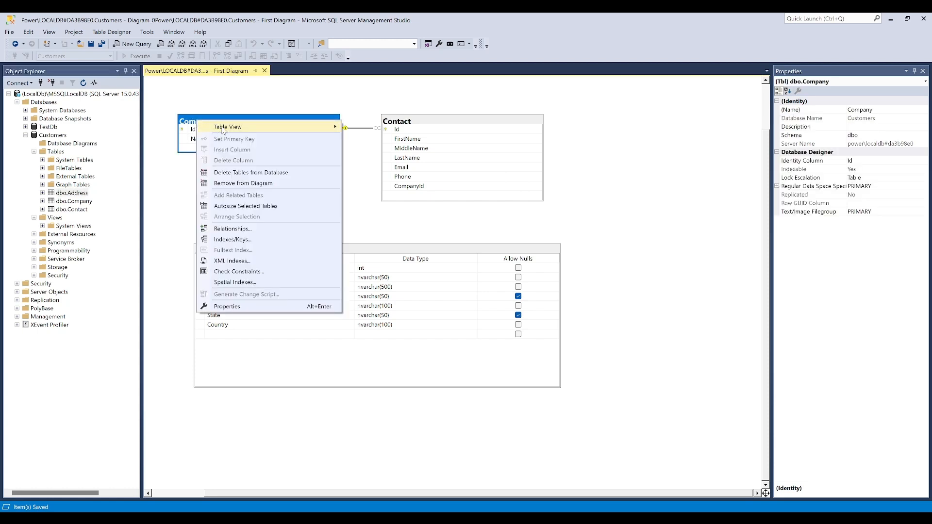
{"action": "mouse_move", "coordinate": [221, 127]}
{"action": "left_click", "coordinate": [387, 129]}
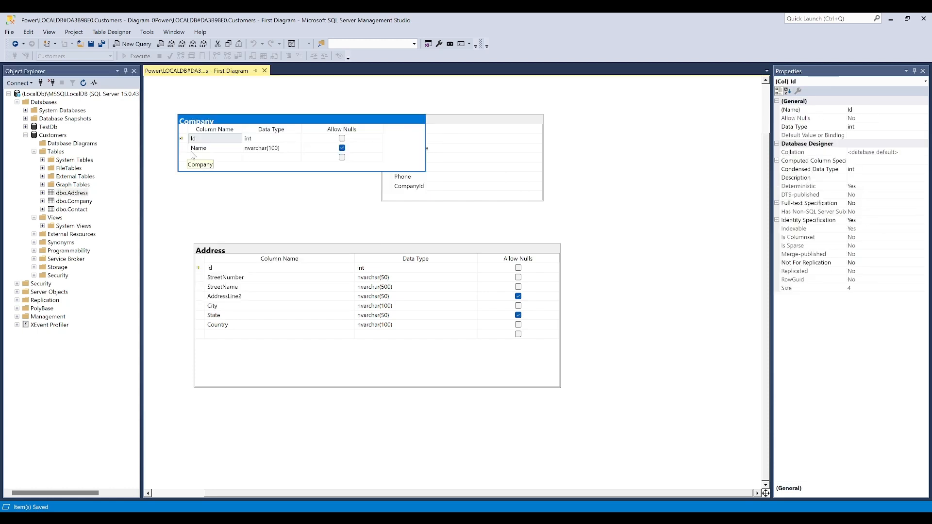
Add an AddressId column of type int that does not allow nulls to the Company table
{"action": "left_click", "coordinate": [213, 157]}
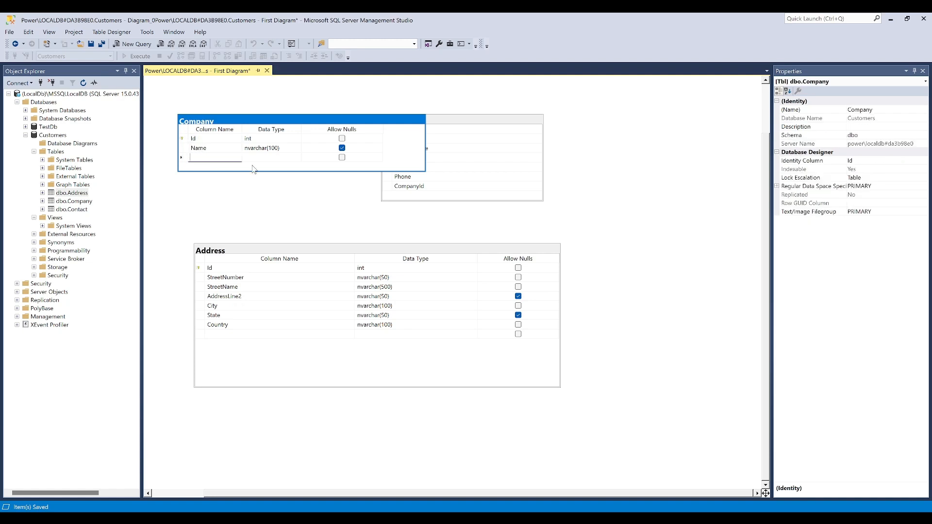
{"action": "type", "text": "Addr"}
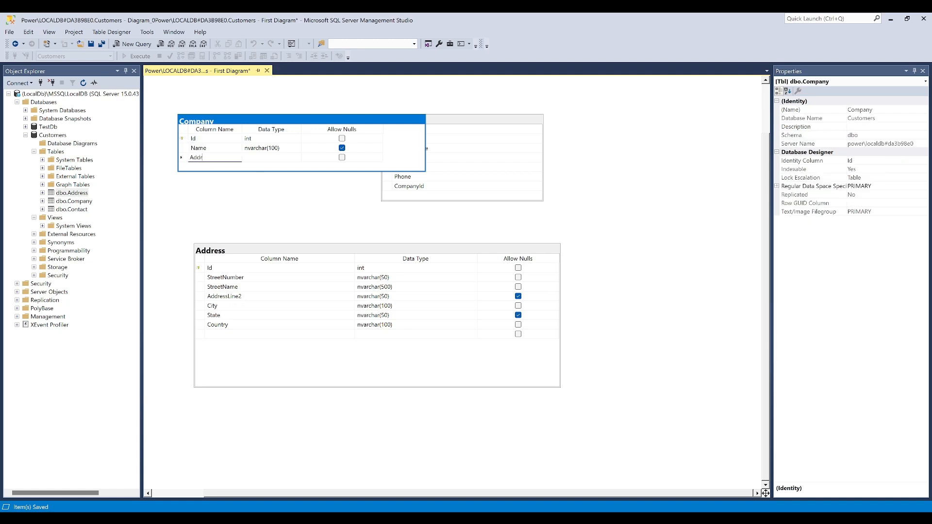
{"action": "type", "text": "essId"}
{"action": "key", "text": "Tab"}
{"action": "type", "text": "int"}
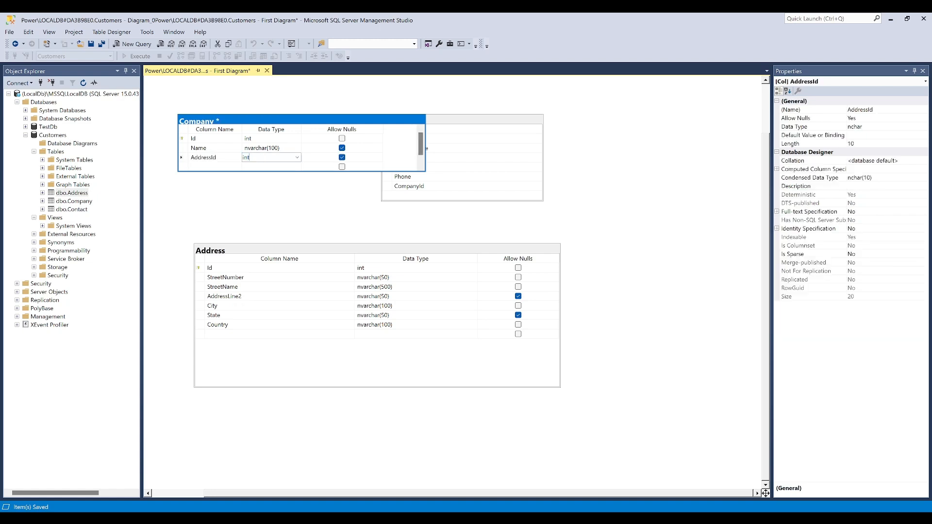
{"action": "key", "text": "Tab"}
{"action": "key", "text": "space"}
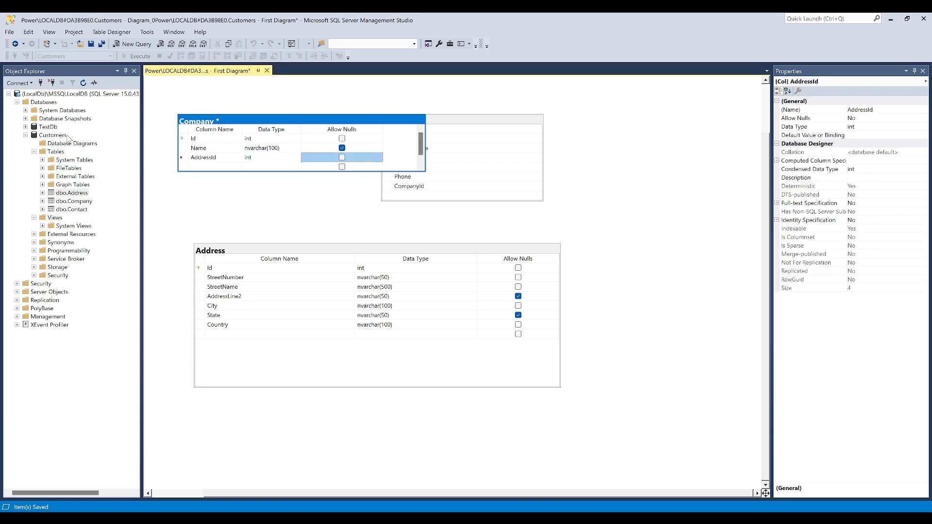
{"action": "left_click", "coordinate": [192, 187]}
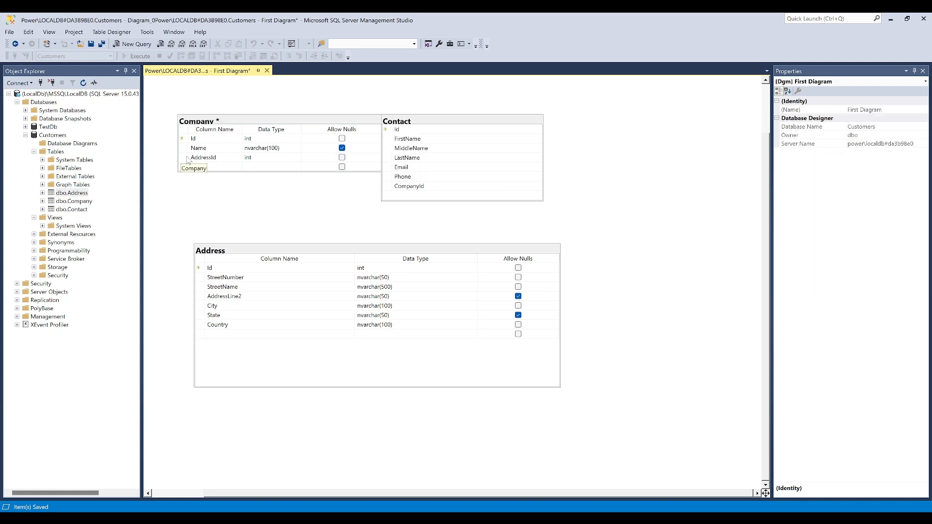
Create a foreign key relationship linking AddressId in the Company table to Id in the Address table
{"action": "left_click", "coordinate": [187, 159]}
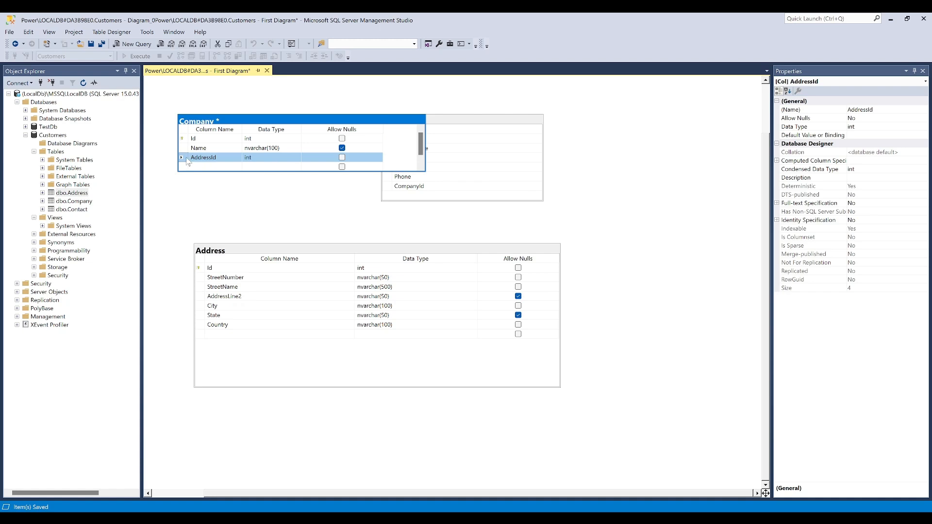
{"action": "left_click_drag", "start_coordinate": [163, 165], "coordinate": [214, 272]}
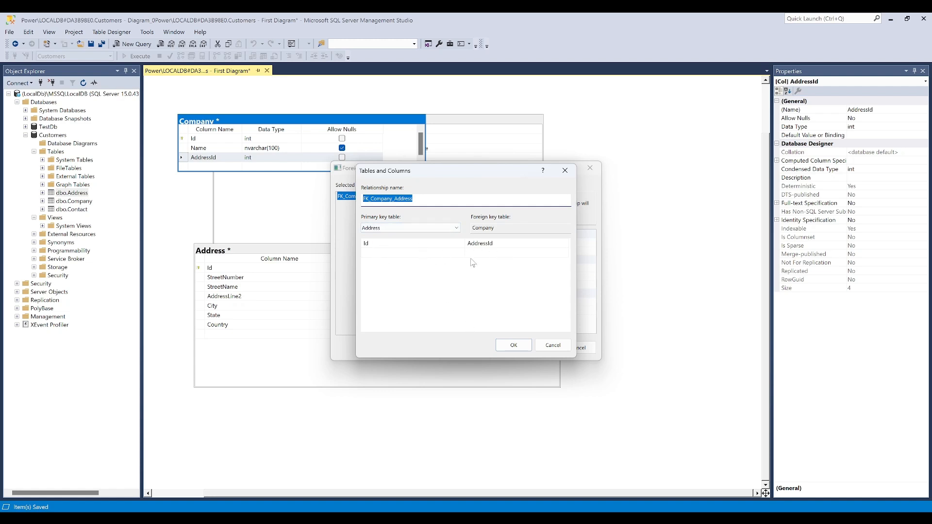
{"action": "left_click", "coordinate": [512, 345]}
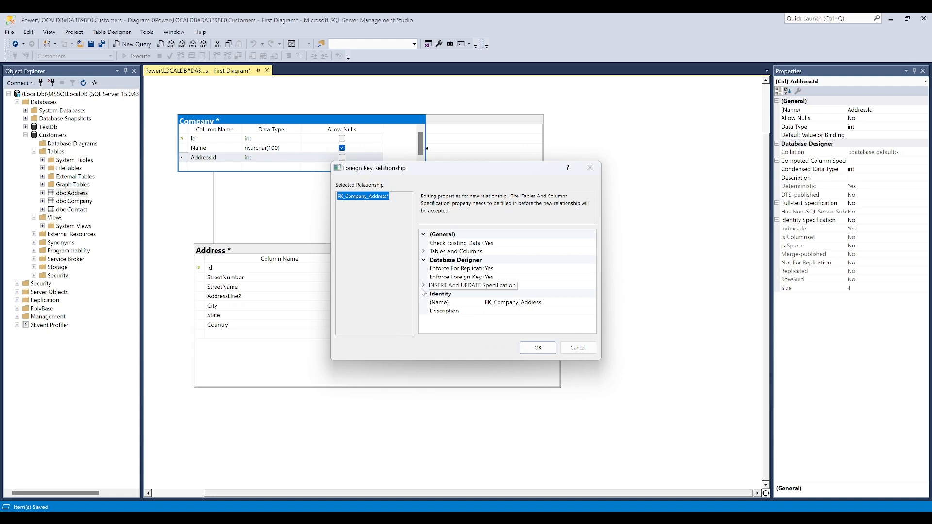
Set both the Delete Rule and Update Rule of the Company–Address relationship to Cascade and accept the relationship
{"action": "left_click", "coordinate": [422, 286]}
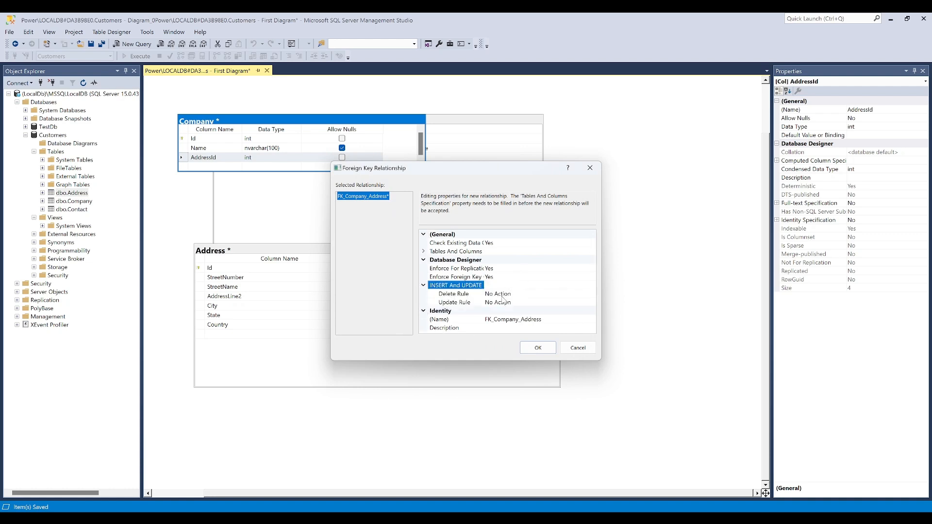
{"action": "left_click", "coordinate": [525, 296]}
{"action": "left_click", "coordinate": [591, 294]}
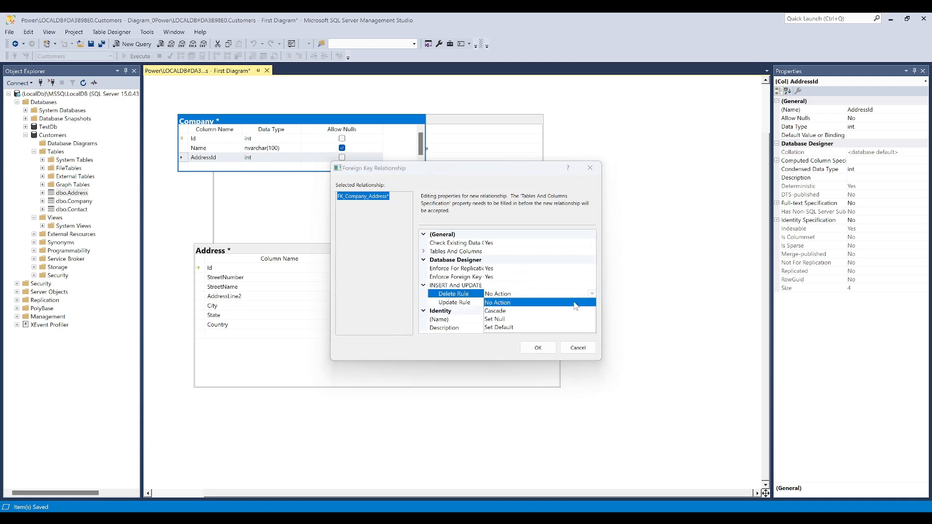
{"action": "left_click", "coordinate": [496, 311]}
{"action": "left_click", "coordinate": [557, 302]}
{"action": "left_click", "coordinate": [591, 302]}
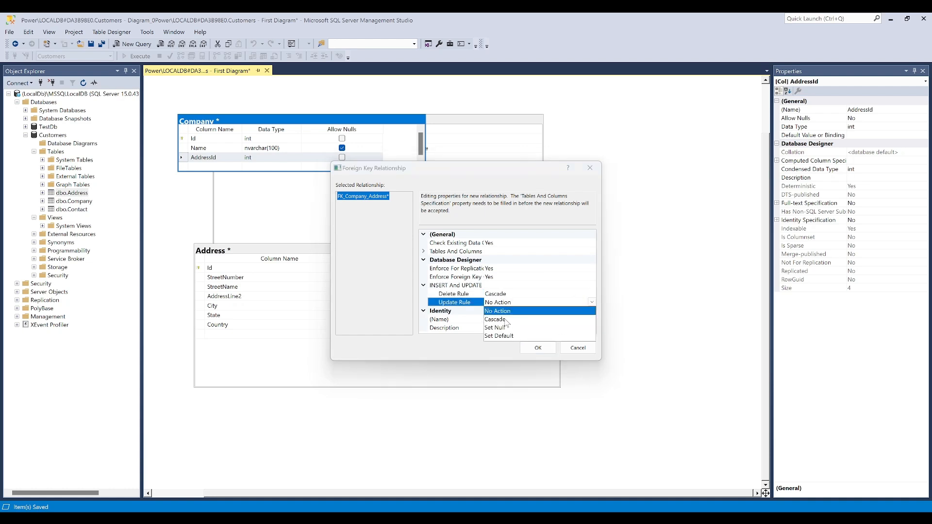
{"action": "left_click", "coordinate": [507, 321]}
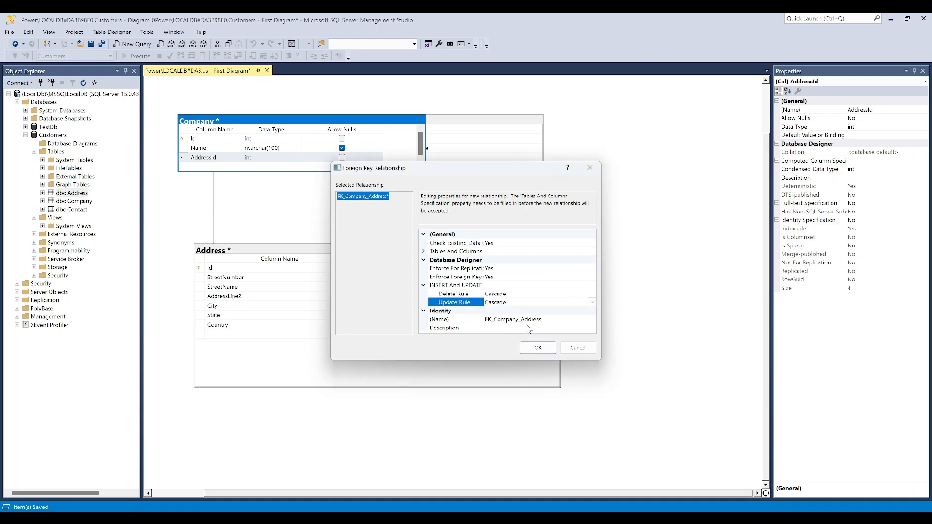
{"action": "left_click", "coordinate": [538, 348]}
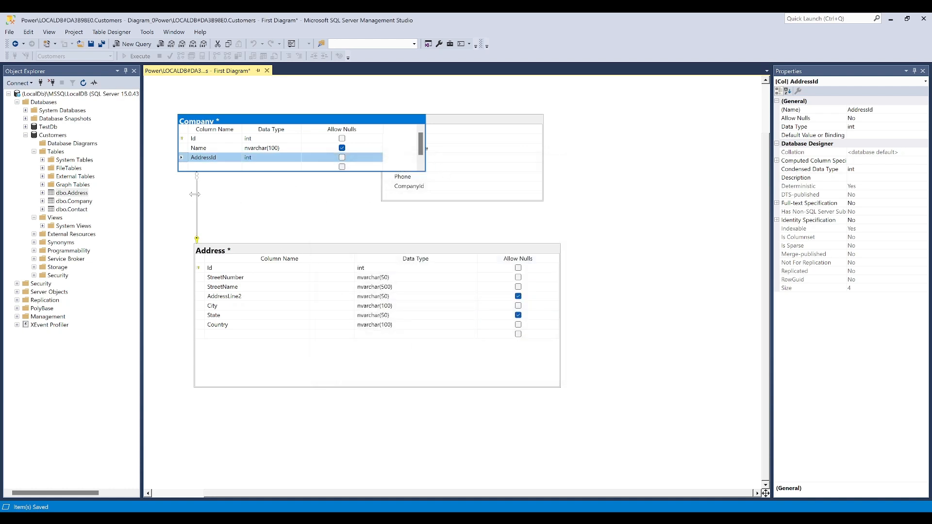
Try to save the diagram together with the Address, Company and Contact table changes
{"action": "left_click", "coordinate": [224, 203]}
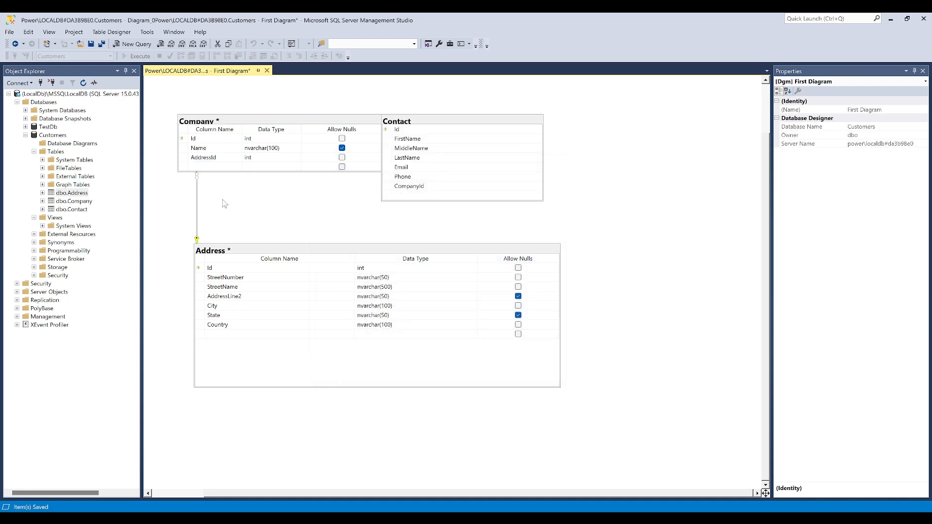
{"action": "key", "text": "ctrl+s"}
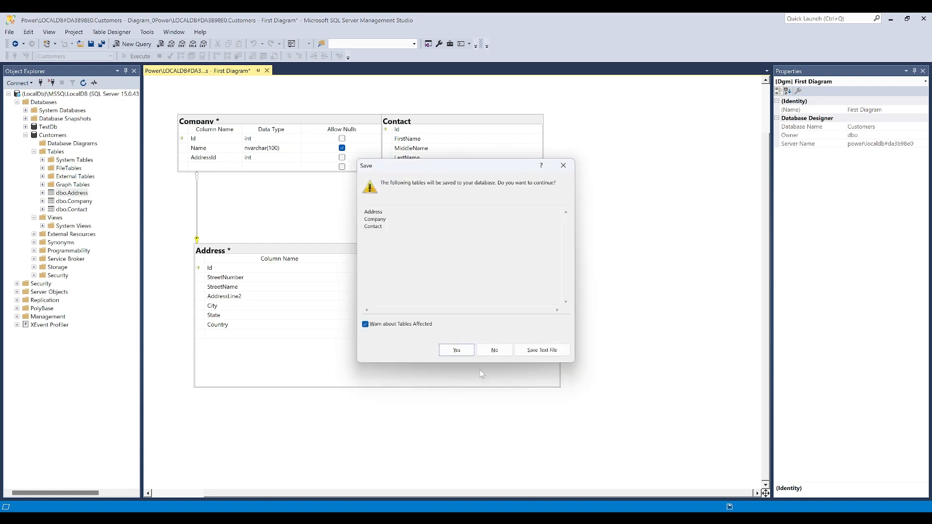
{"action": "left_click", "coordinate": [454, 349]}
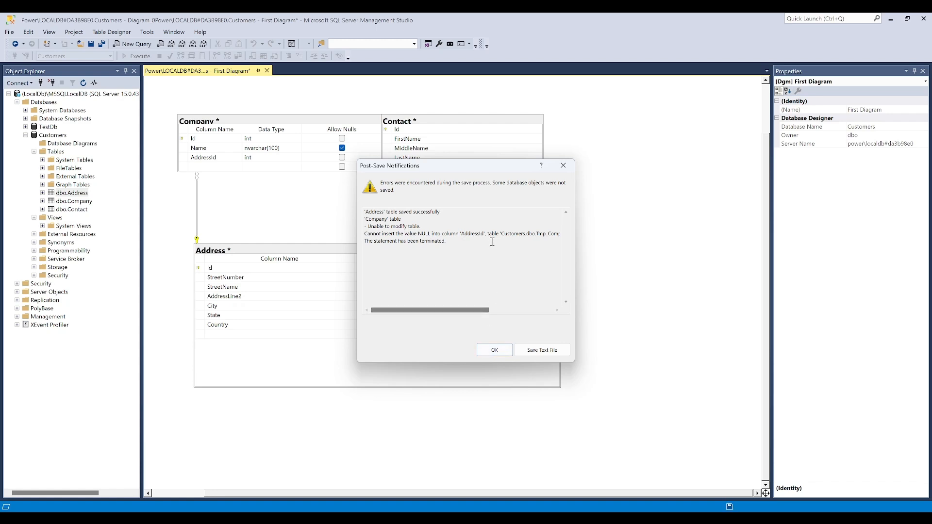
Read the post-save notification details for the Company table and dismiss the messages
{"action": "left_click_drag", "start_coordinate": [441, 167], "coordinate": [512, 146]}
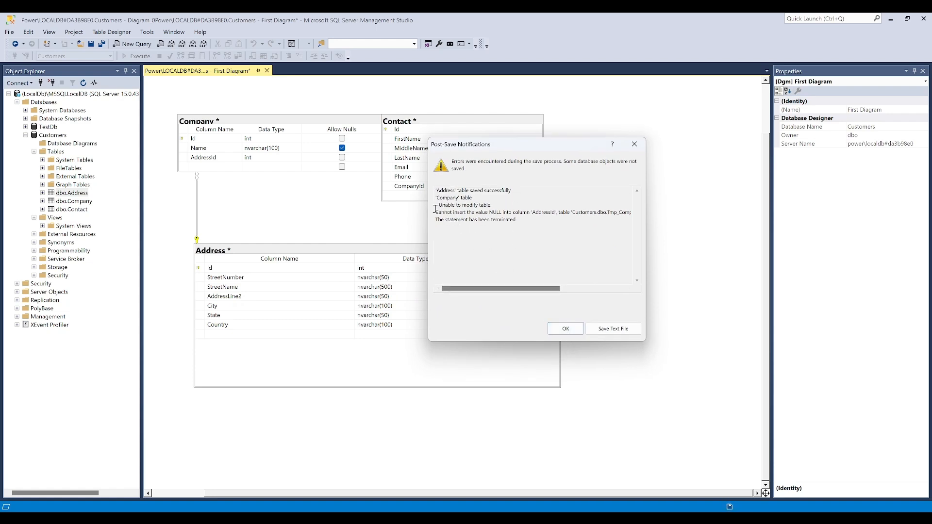
{"action": "left_click_drag", "start_coordinate": [435, 209], "coordinate": [528, 224]}
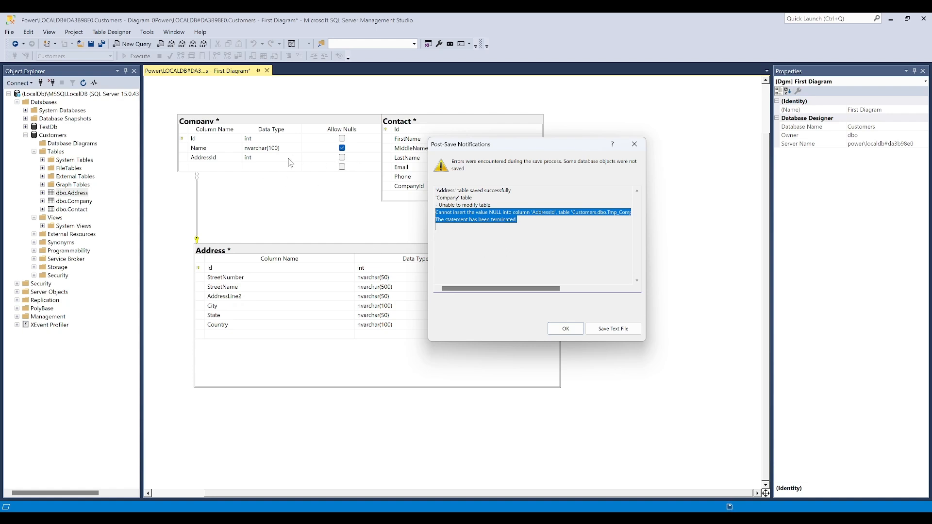
{"action": "left_click", "coordinate": [565, 328]}
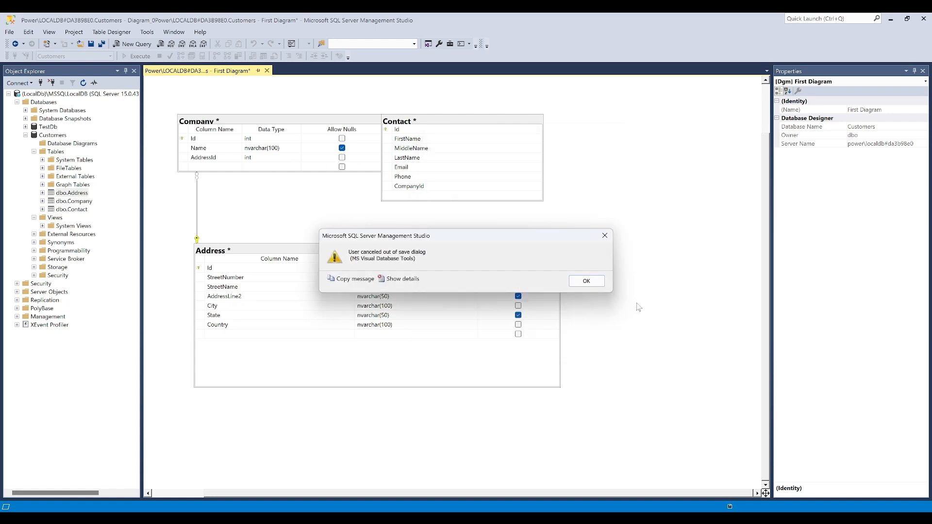
{"action": "left_click", "coordinate": [587, 281]}
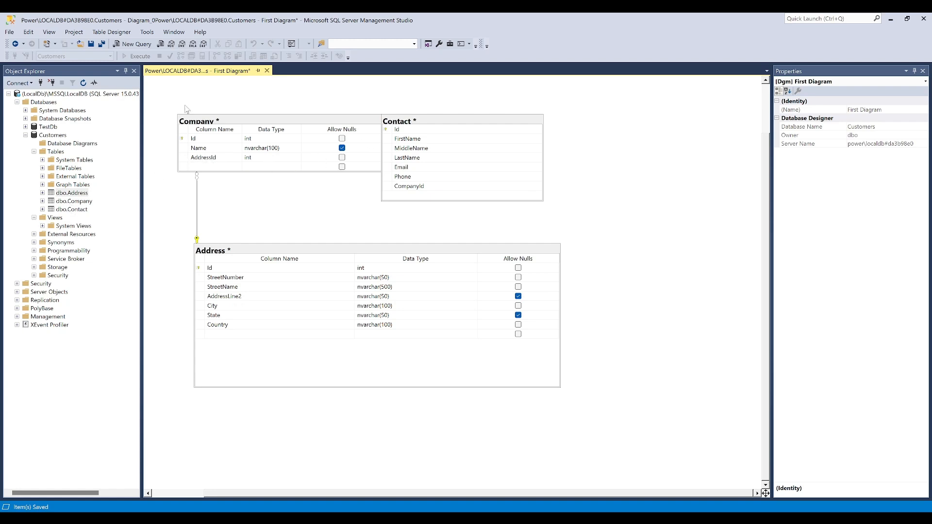
Open a top 1000 rows query on the Company table and replace its text with "delete Company"
{"action": "right_click", "coordinate": [81, 201]}
{"action": "left_click", "coordinate": [128, 222]}
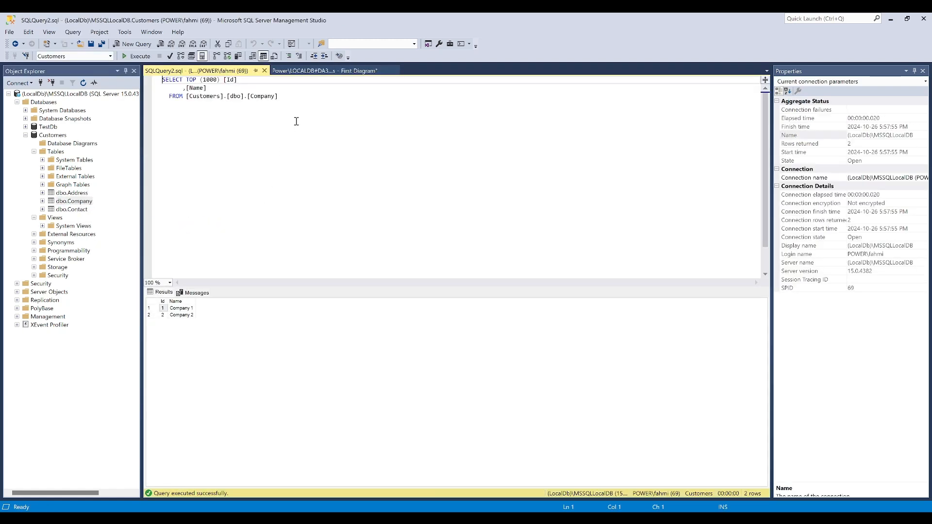
{"action": "left_click_drag", "start_coordinate": [305, 107], "coordinate": [1, 20]}
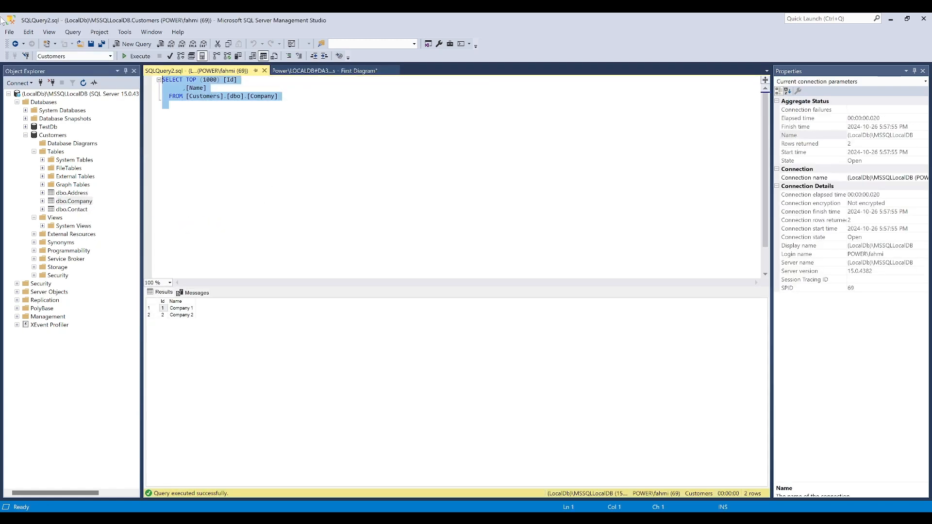
{"action": "type", "text": "d"}
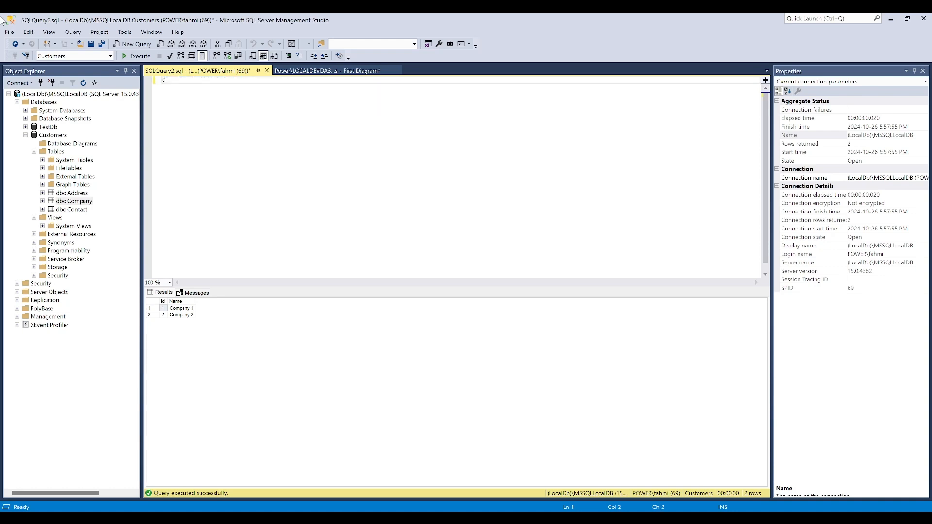
{"action": "type", "text": "elete Comany"}
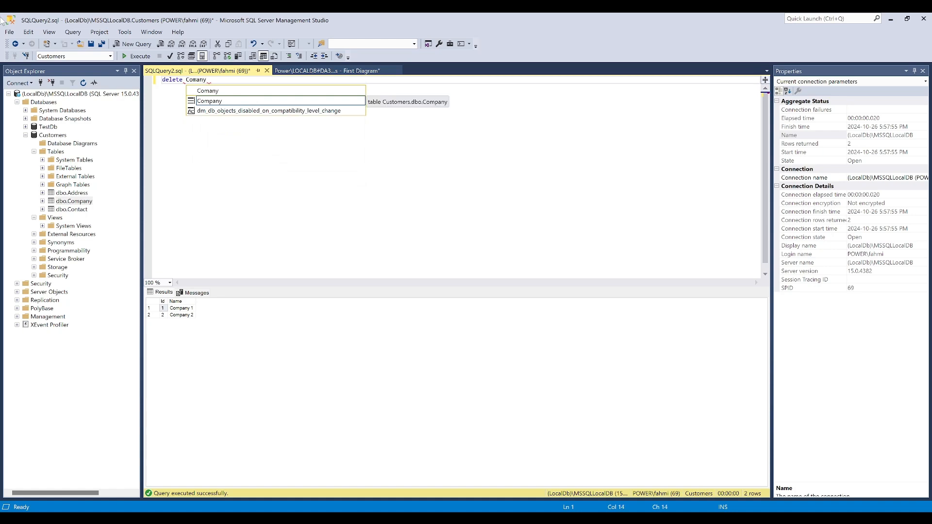
{"action": "key", "text": "Escape"}
{"action": "key", "text": "BackSpace"}
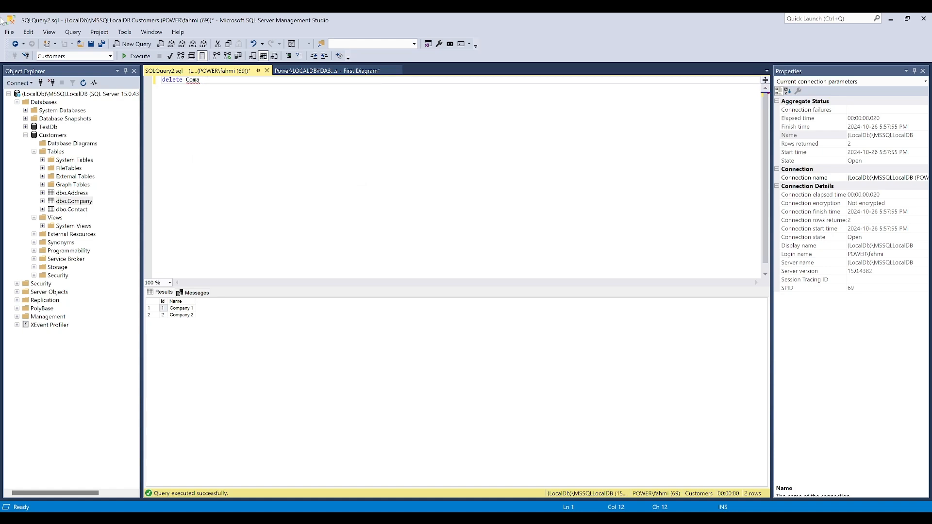
{"action": "type", "text": "pany"}
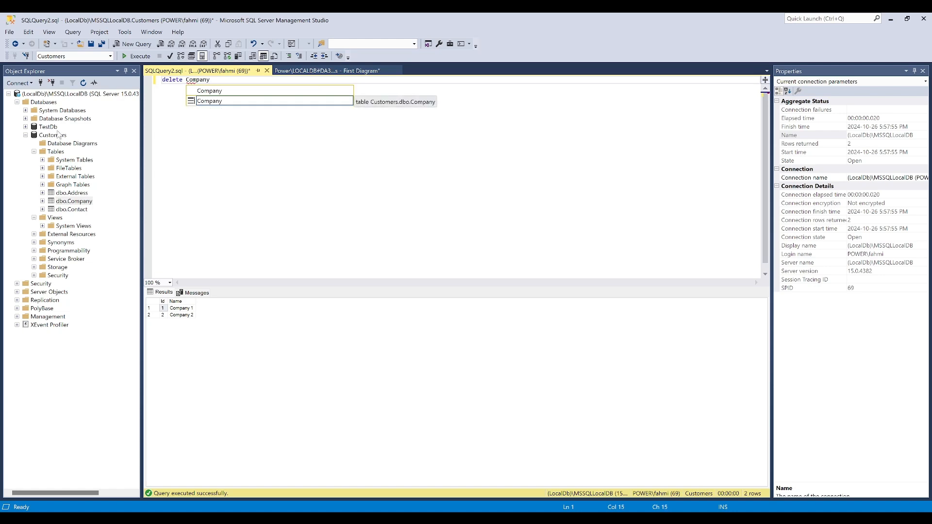
{"action": "key", "text": "Escape"}
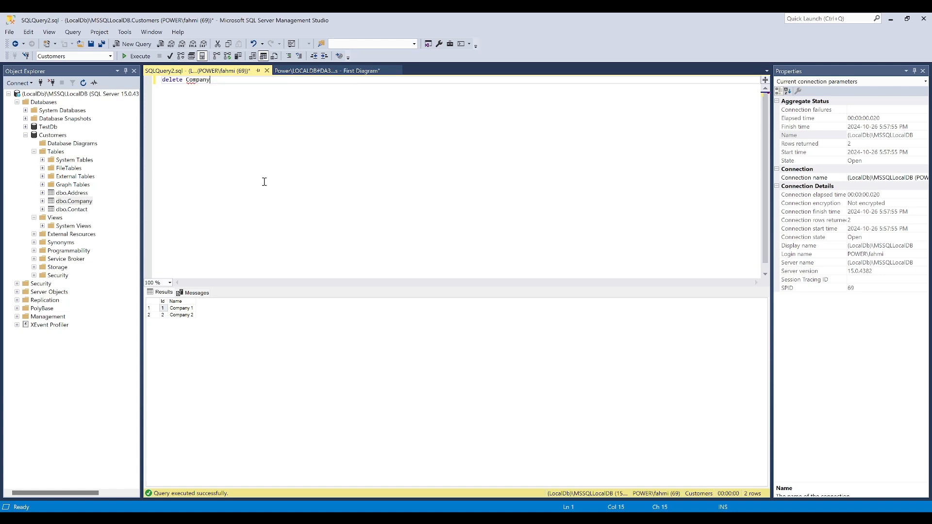
Execute the Company delete statement, check the affected rows message and close the query
{"action": "left_click", "coordinate": [136, 57]}
{"action": "left_click_drag", "start_coordinate": [155, 306], "coordinate": [223, 306]}
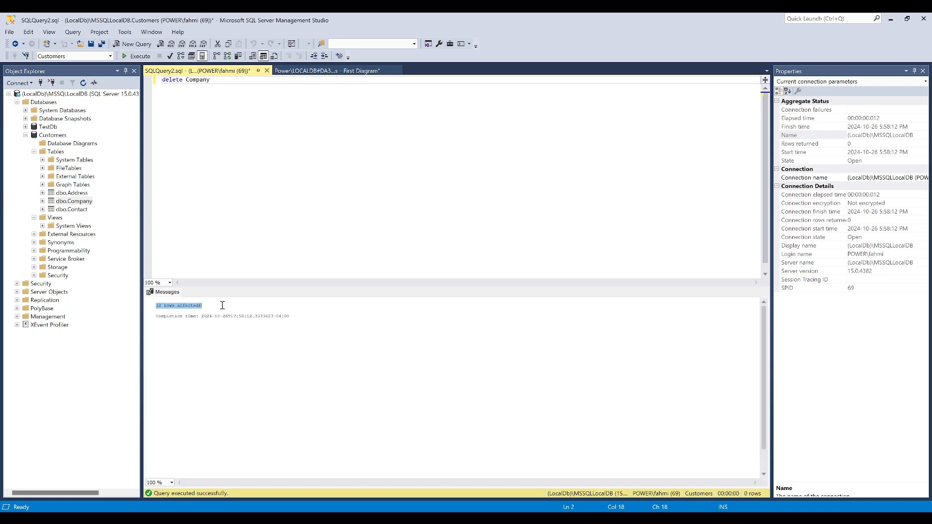
{"action": "left_click", "coordinate": [266, 71]}
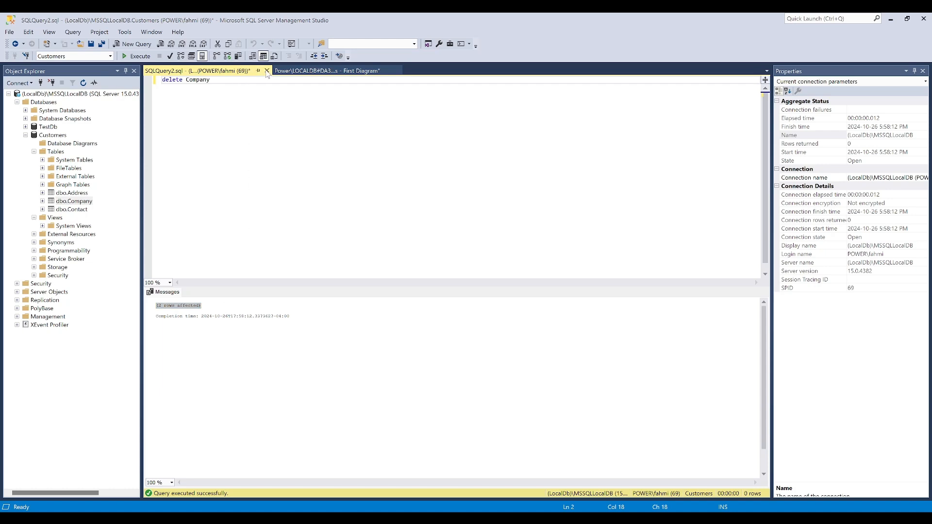
Save the First Diagram together with the pending Address, Company and Contact table changes
{"action": "left_click", "coordinate": [492, 321]}
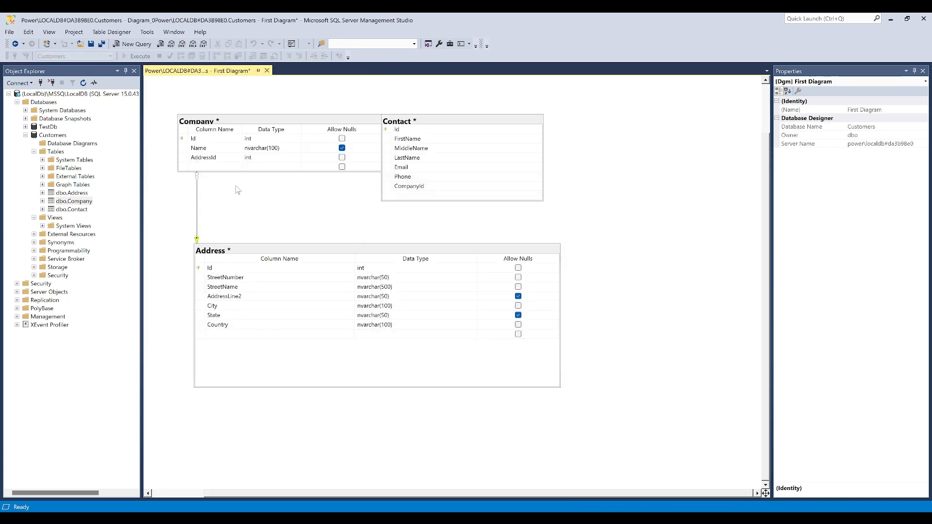
{"action": "left_click", "coordinate": [199, 167]}
{"action": "left_click", "coordinate": [277, 202]}
{"action": "key", "text": "ctrl+s"}
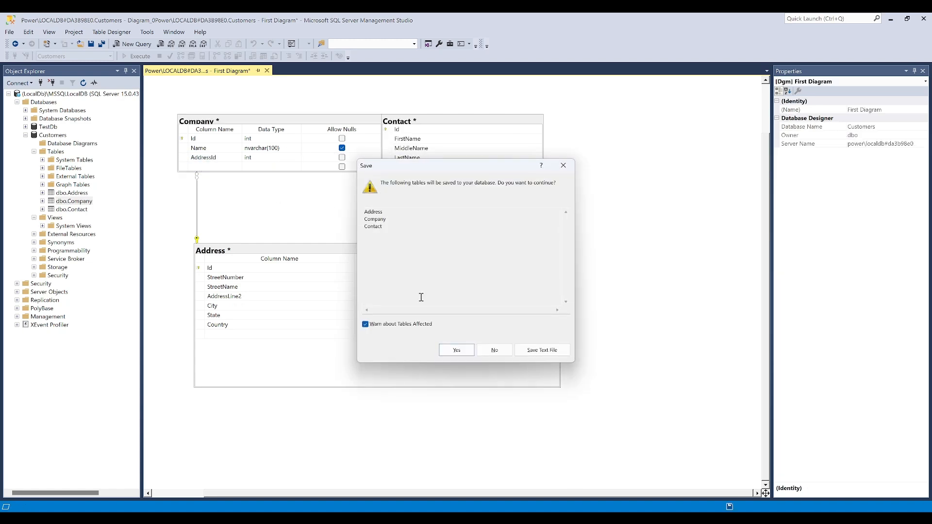
{"action": "left_click", "coordinate": [454, 346]}
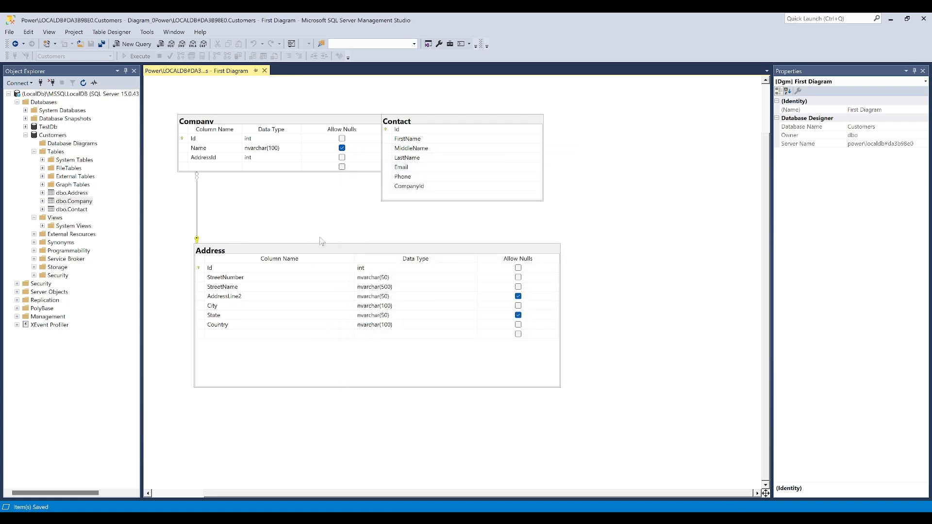
Switch the Address and Company tables in the diagram to the Column Names view
{"action": "right_click", "coordinate": [324, 251]}
{"action": "mouse_move", "coordinate": [355, 260]}
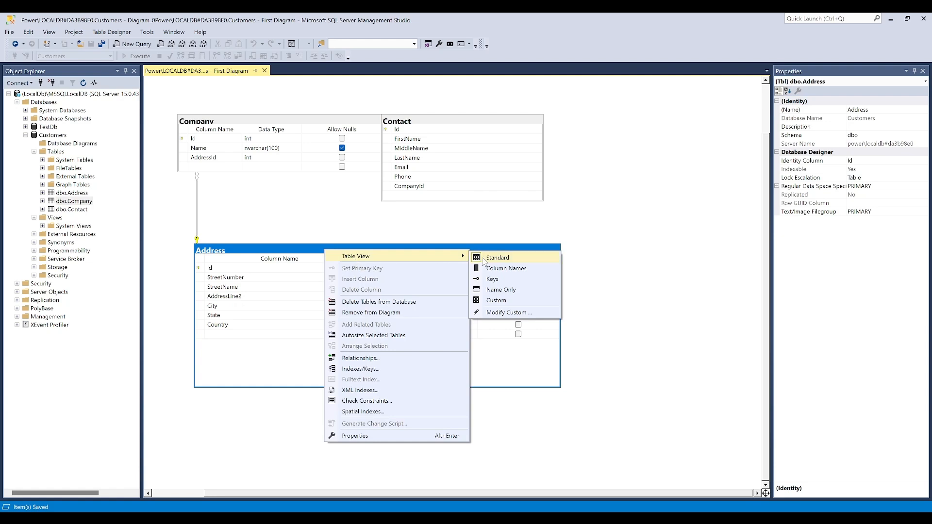
{"action": "left_click", "coordinate": [498, 269]}
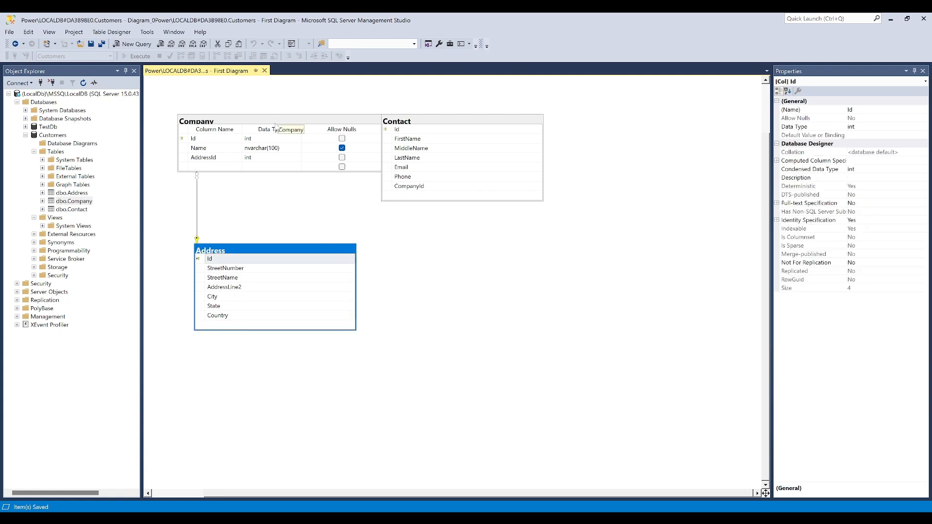
{"action": "left_click", "coordinate": [279, 121]}
{"action": "right_click", "coordinate": [288, 124]}
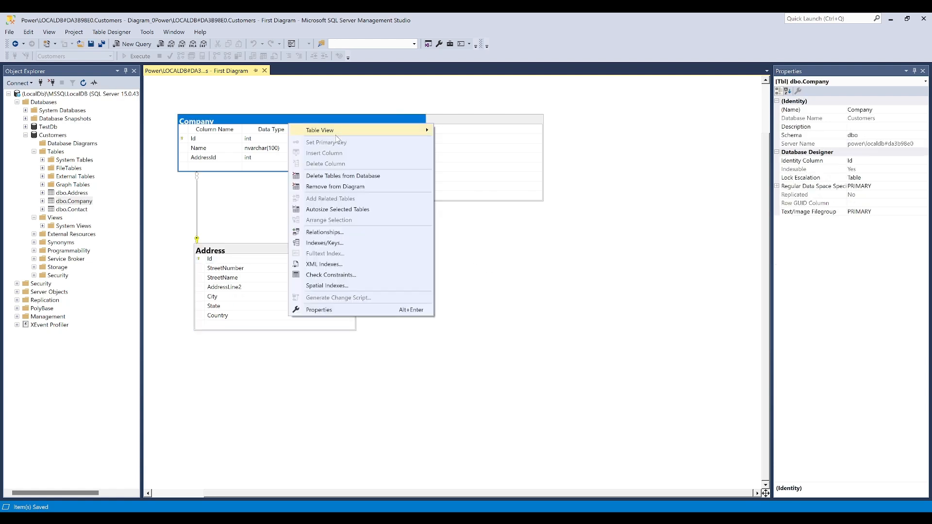
{"action": "mouse_move", "coordinate": [393, 132]}
{"action": "left_click", "coordinate": [487, 142]}
Arrange the diagram's tables automatically and close the diagram
{"action": "right_click", "coordinate": [442, 277]}
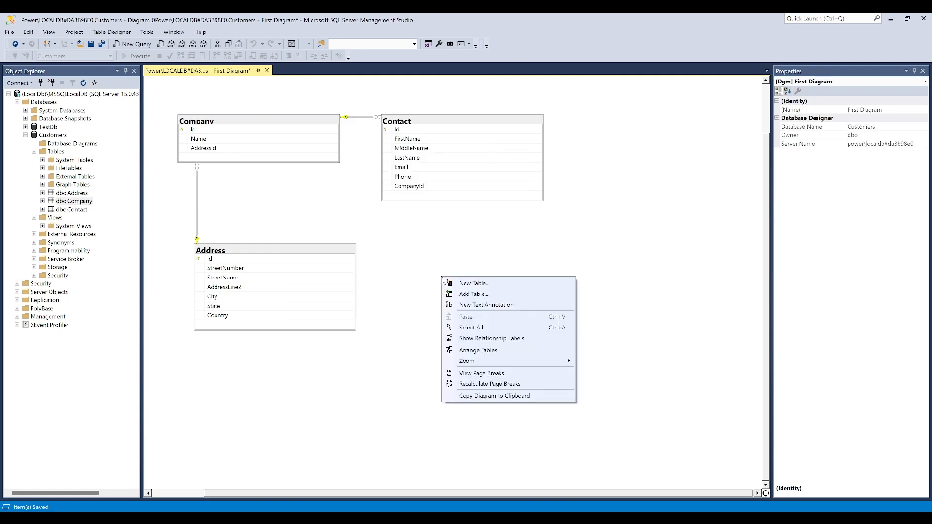
{"action": "left_click", "coordinate": [481, 356]}
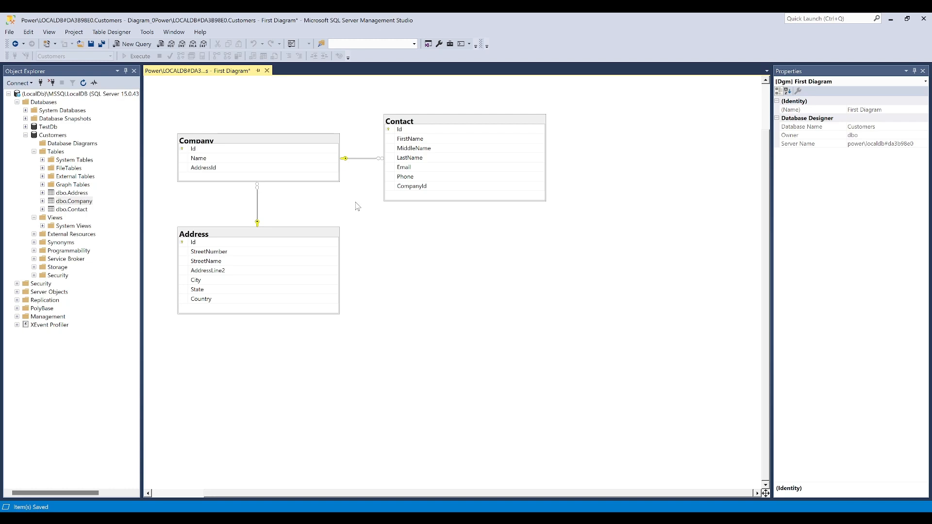
{"action": "left_click", "coordinate": [266, 71]}
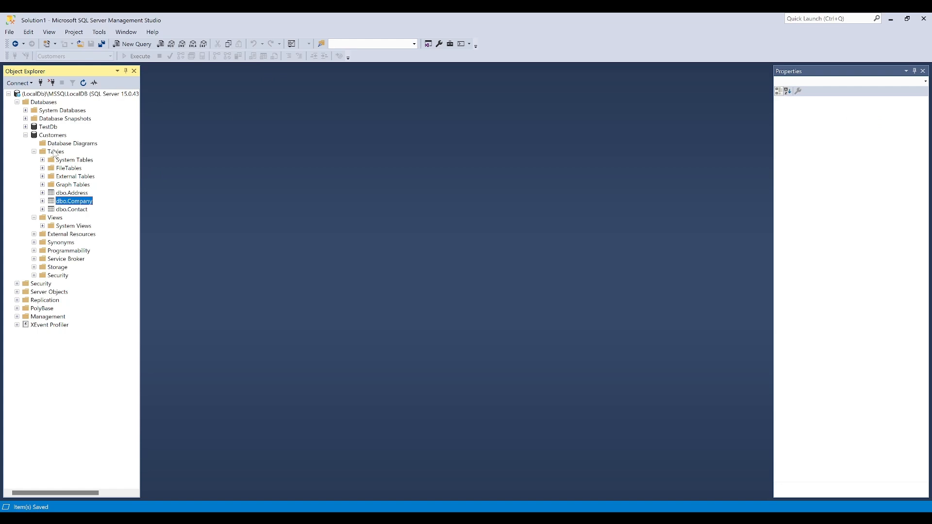
Refresh the Database Diagrams folder of the Customers database, expand it and open First Diagram
{"action": "right_click", "coordinate": [62, 149]}
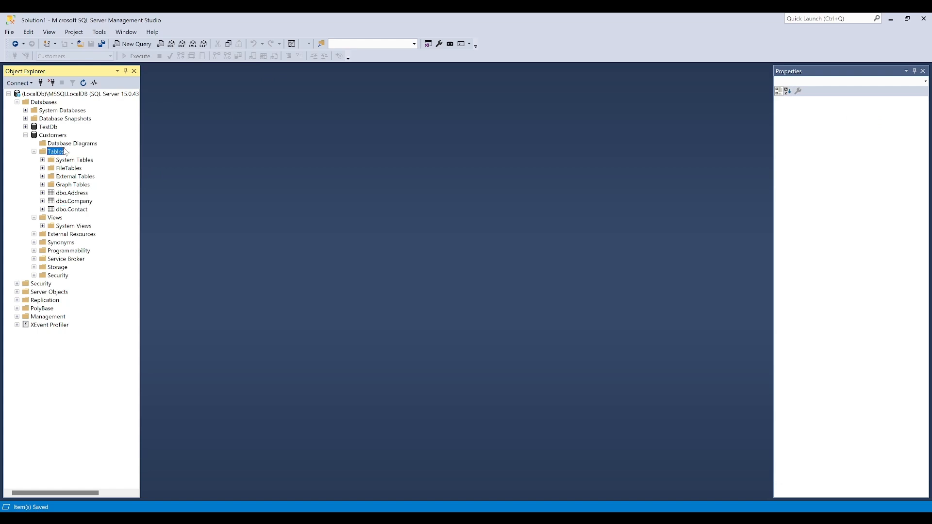
{"action": "right_click", "coordinate": [60, 144]}
{"action": "left_click", "coordinate": [76, 184]}
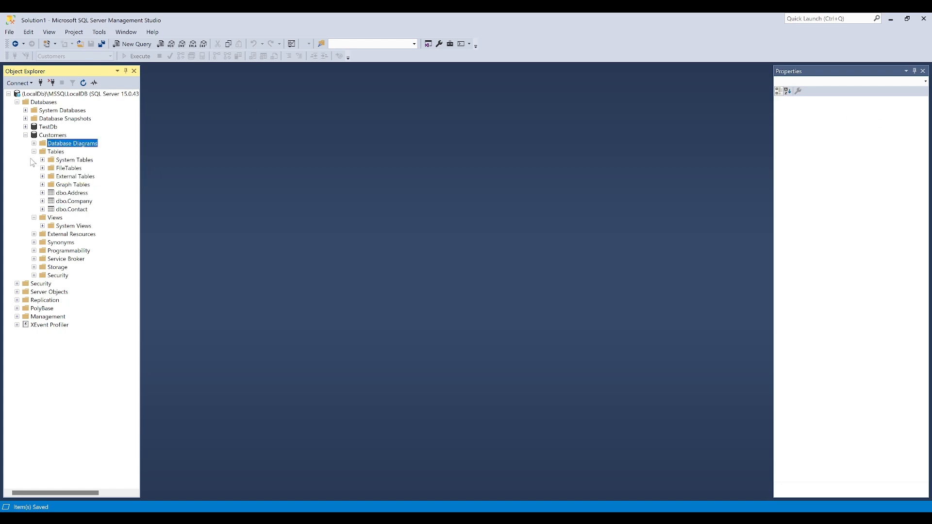
{"action": "left_click", "coordinate": [34, 143]}
{"action": "double_click", "coordinate": [80, 152]}
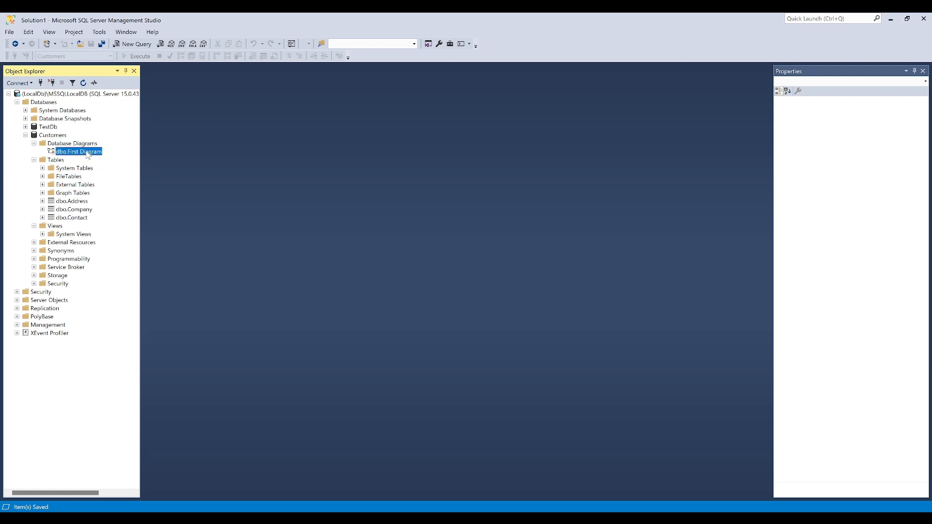